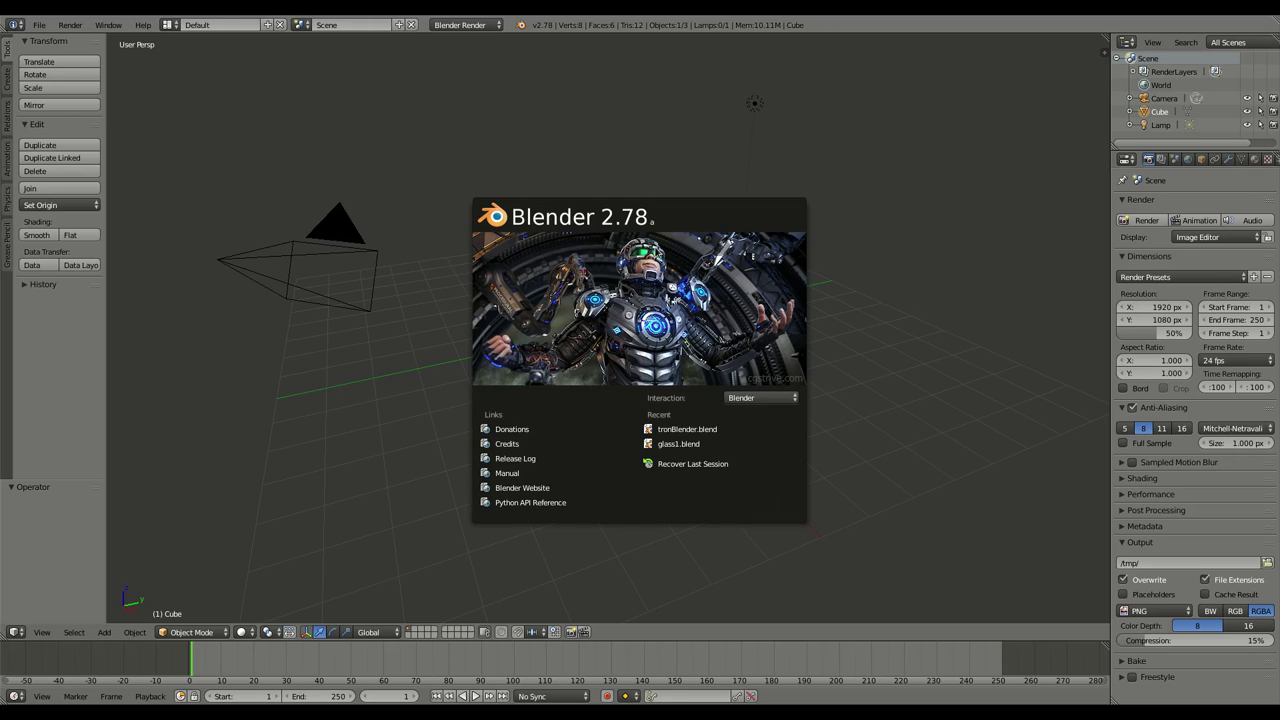
Close the splash screen and set the scene frame rate to 30 fps.
click(747, 207)
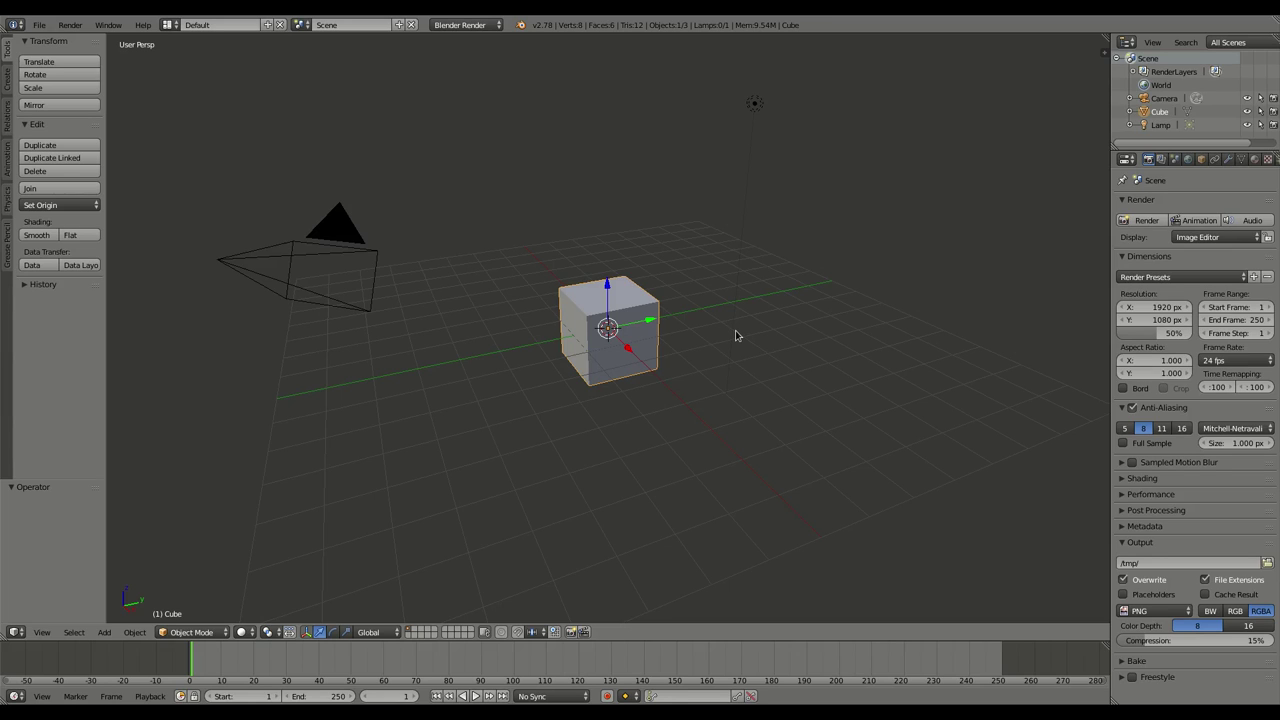
click(1235, 361)
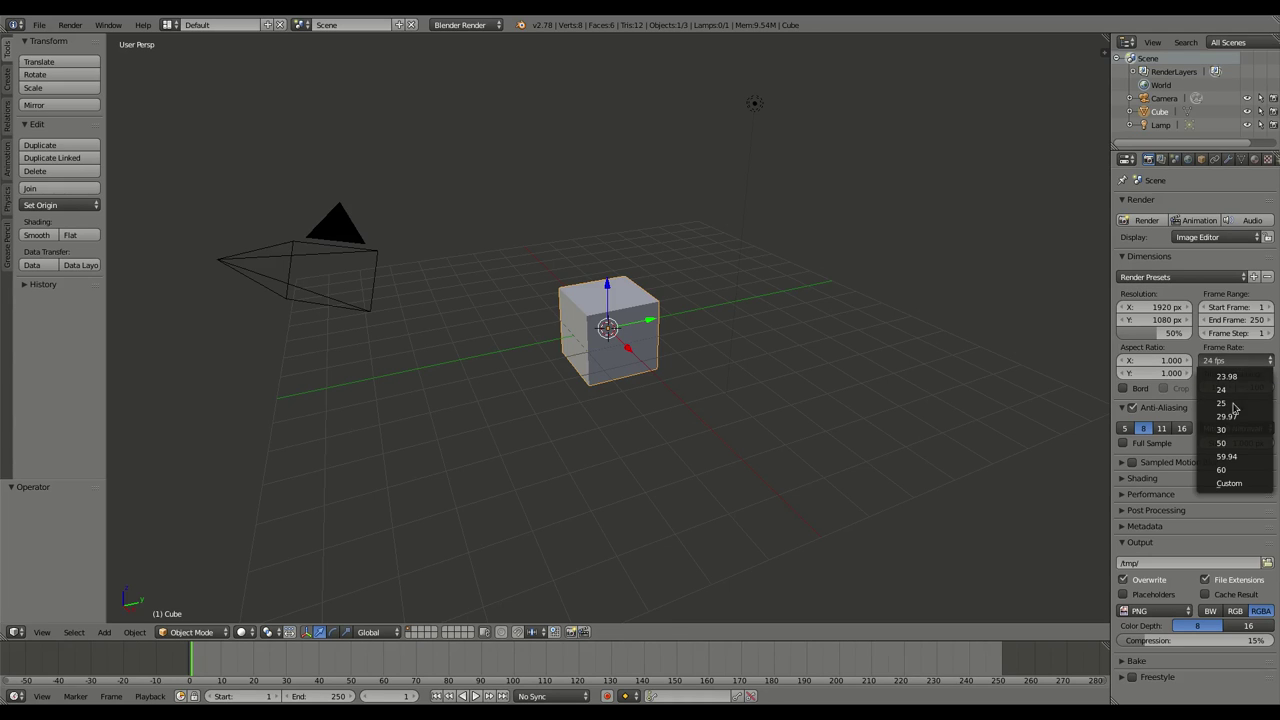
click(1242, 433)
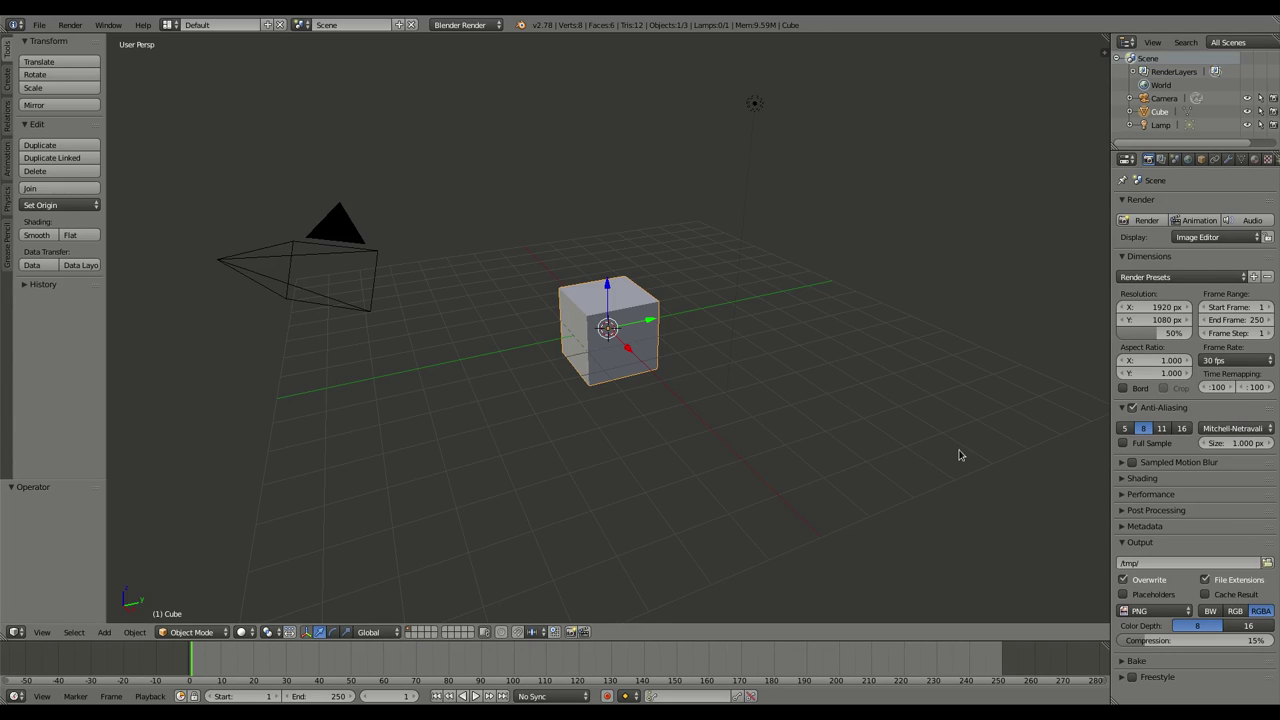
Delete the default cube and align the camera to the front view.
key(x)
click(593, 307)
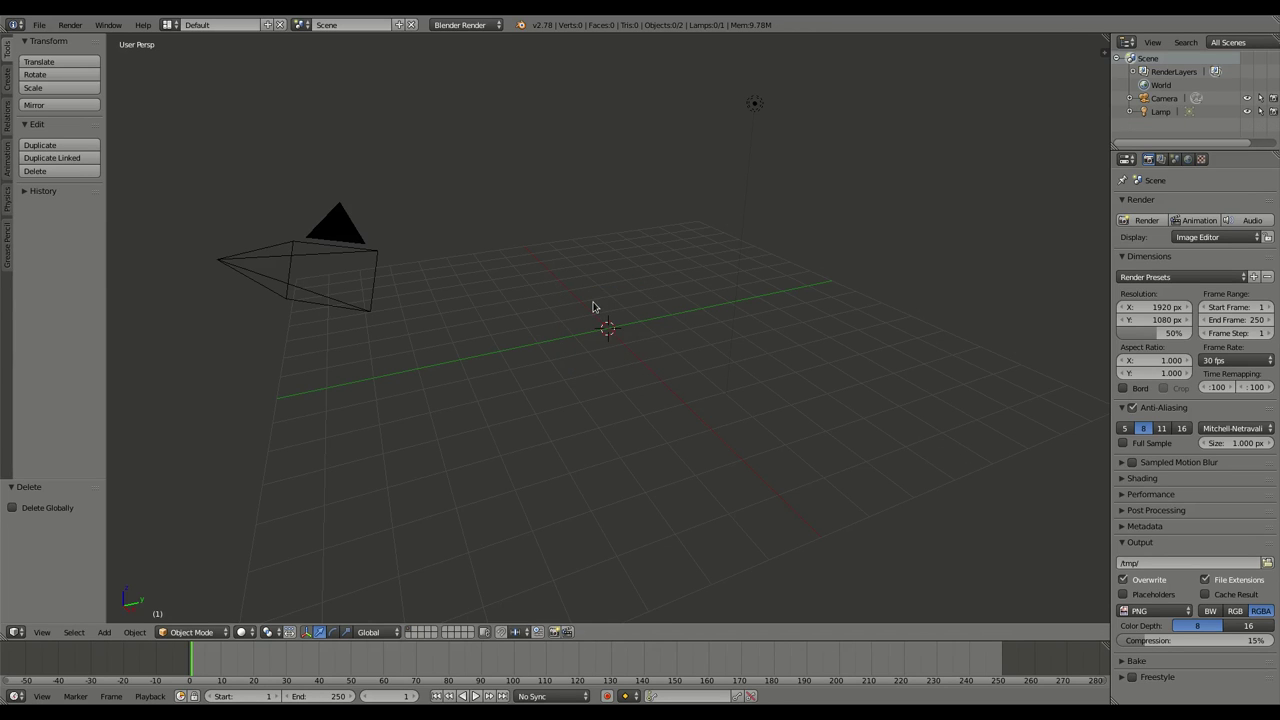
key(KP_1)
key(ctrl+alt+KP_0)
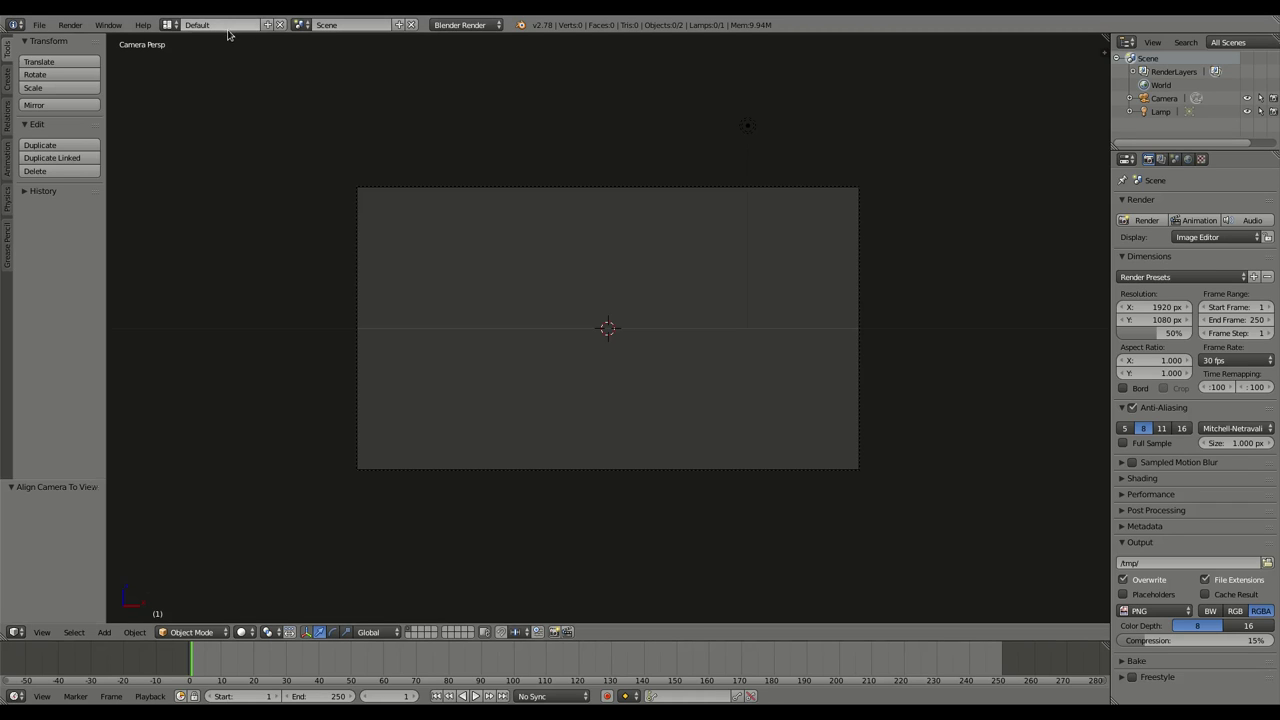
Switch to the Motion Tracking layout and load the webcam mp4 from Downloads.
click(170, 27)
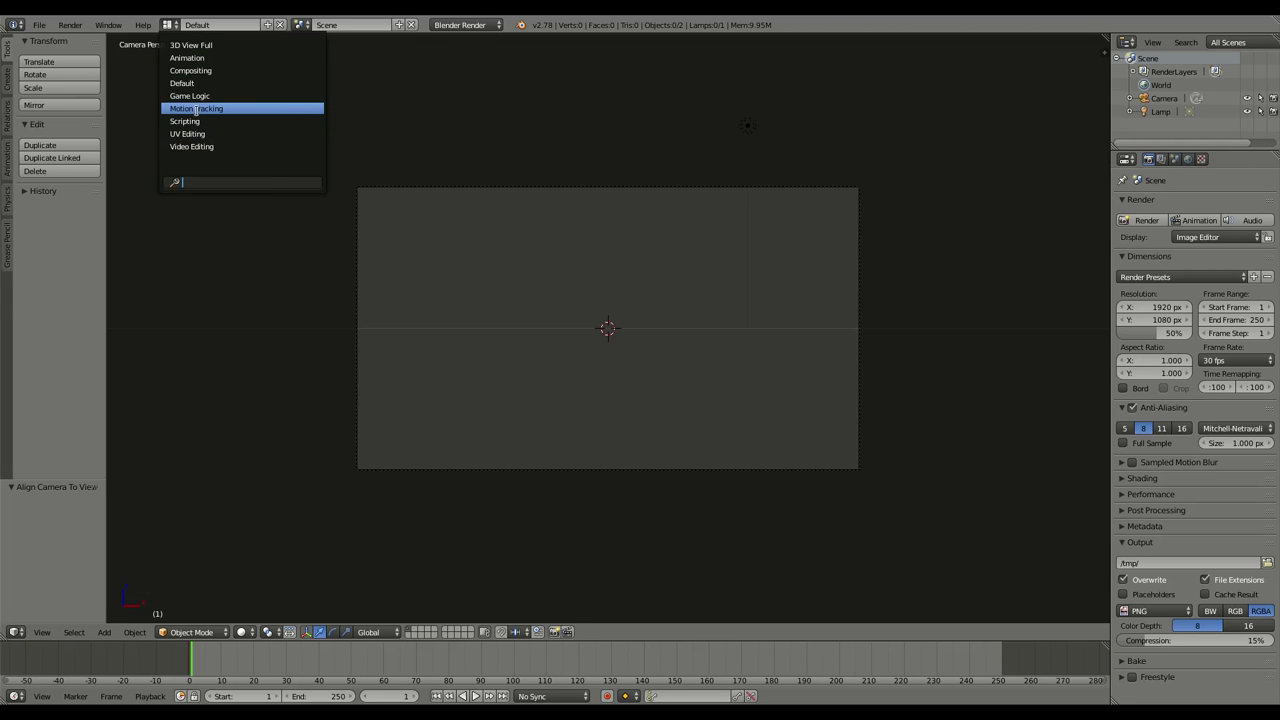
click(197, 109)
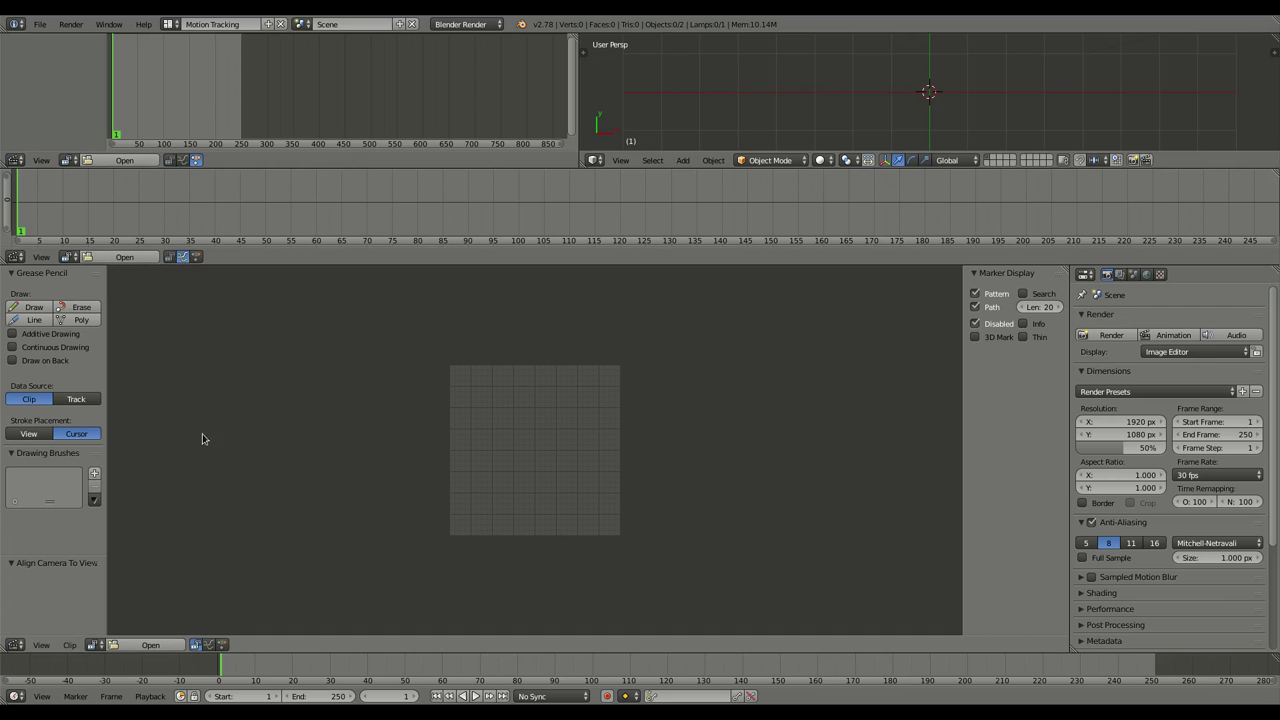
click(150, 645)
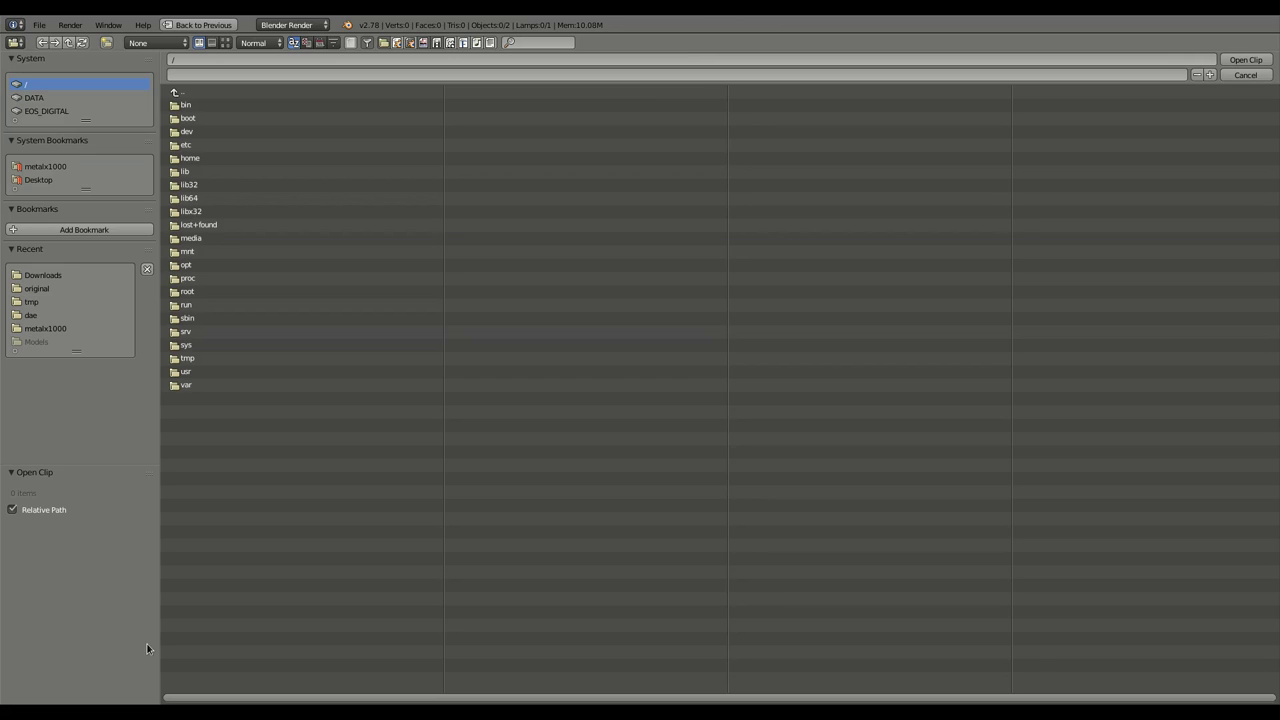
click(56, 279)
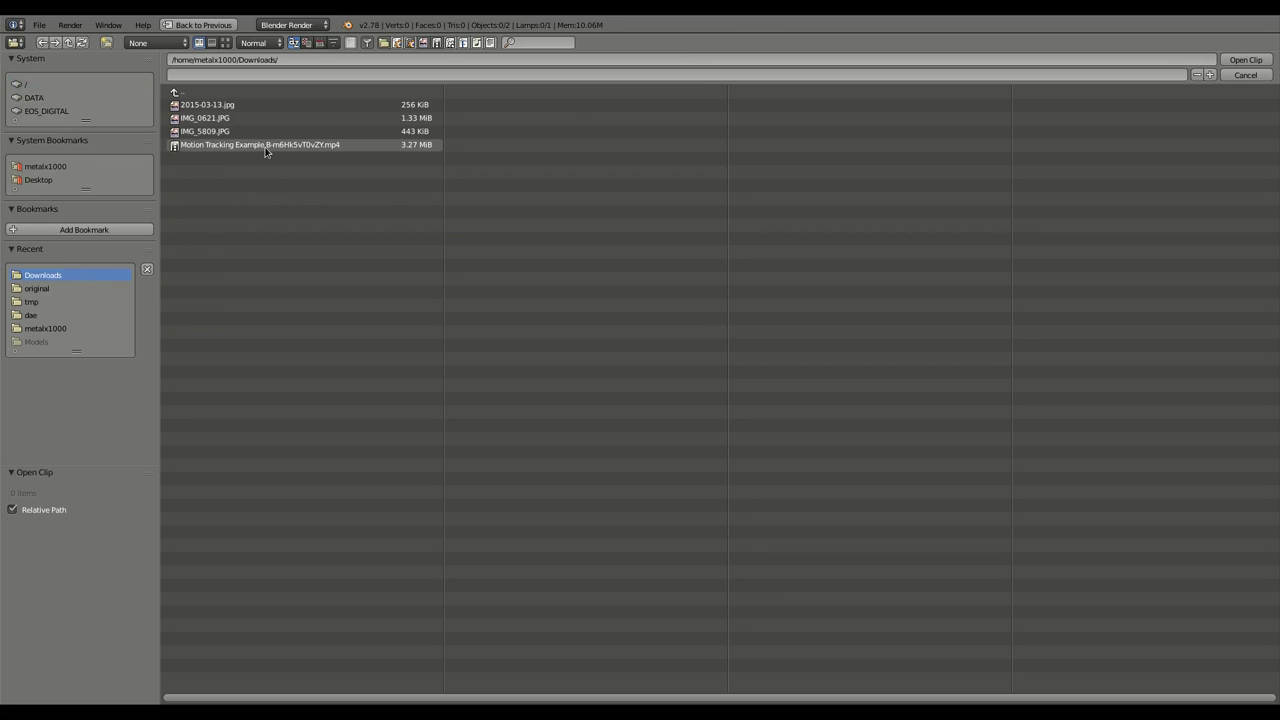
click(266, 145)
click(1245, 60)
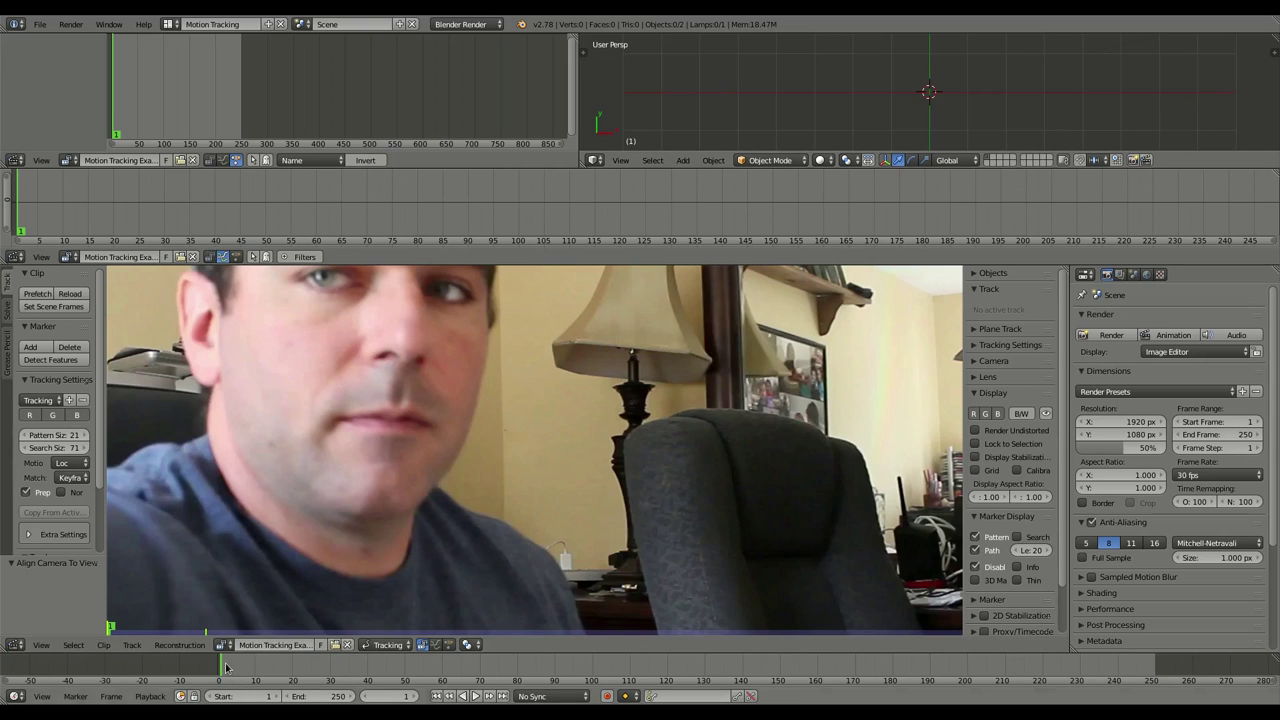
Set the scene start frame to 30, check the end at frame 250, then return to frame 30.
scroll(474, 499, down, 3)
key(alt+a)
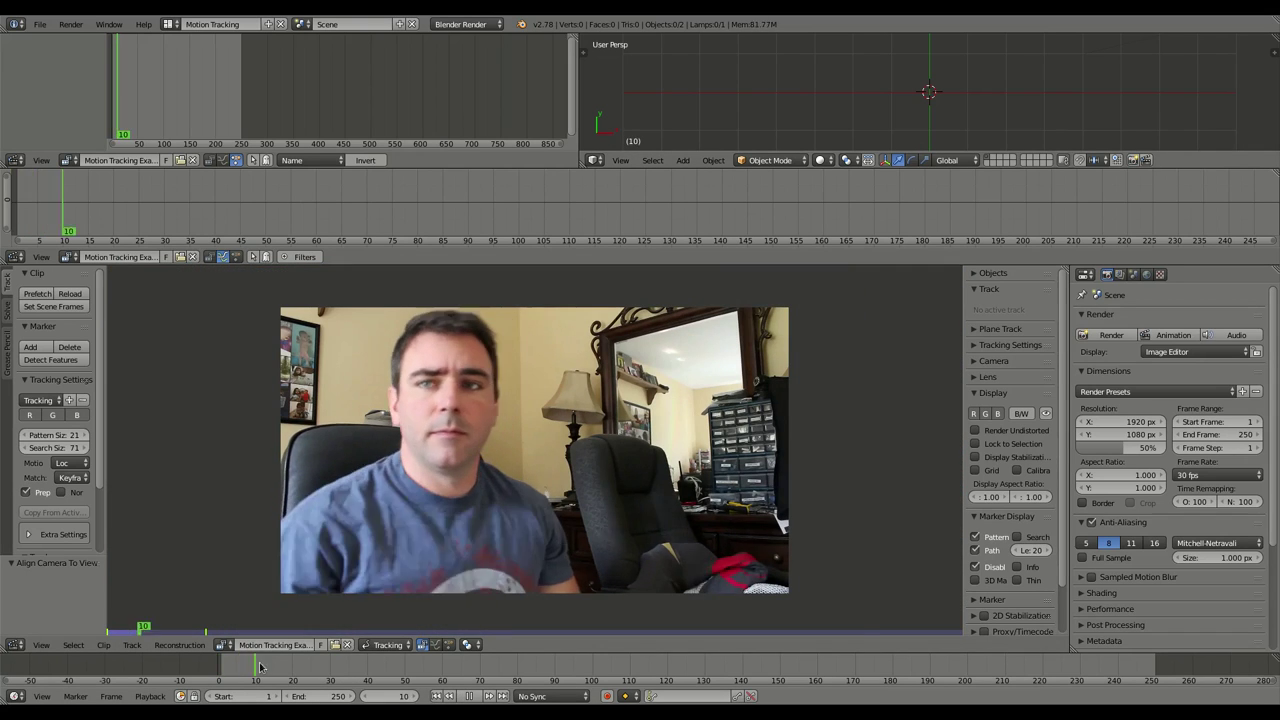
key(alt+a)
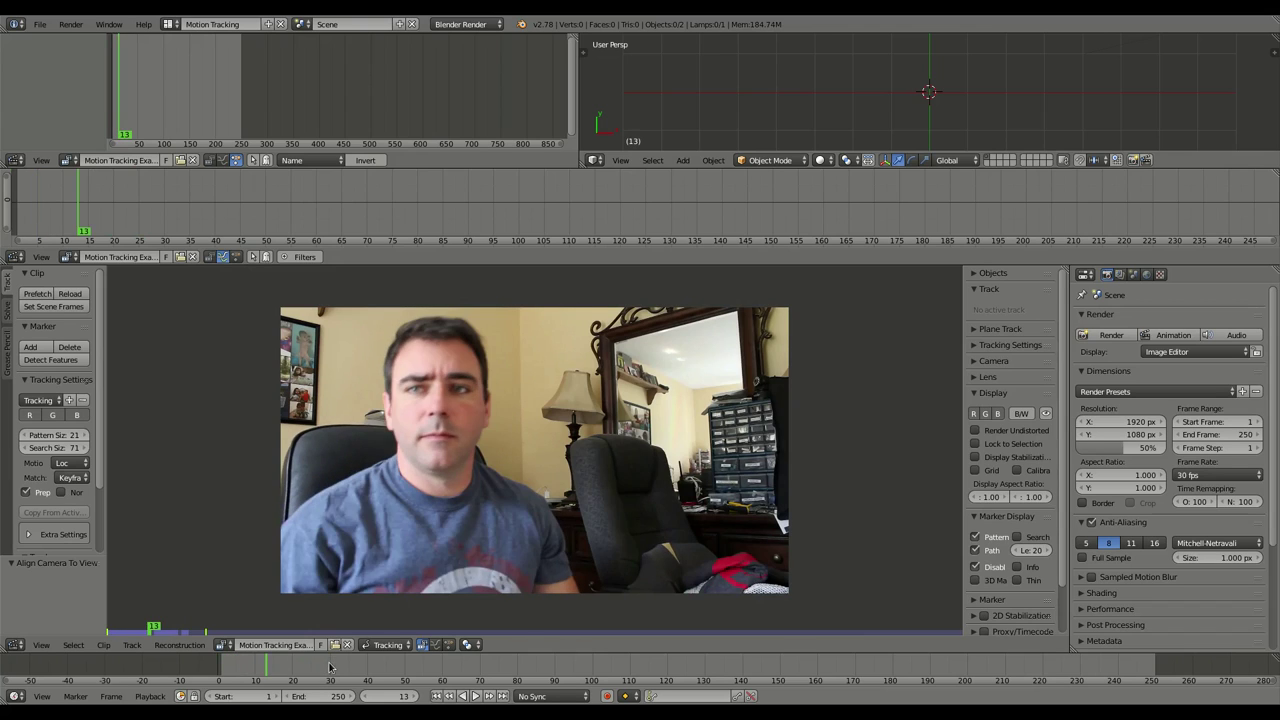
click(330, 667)
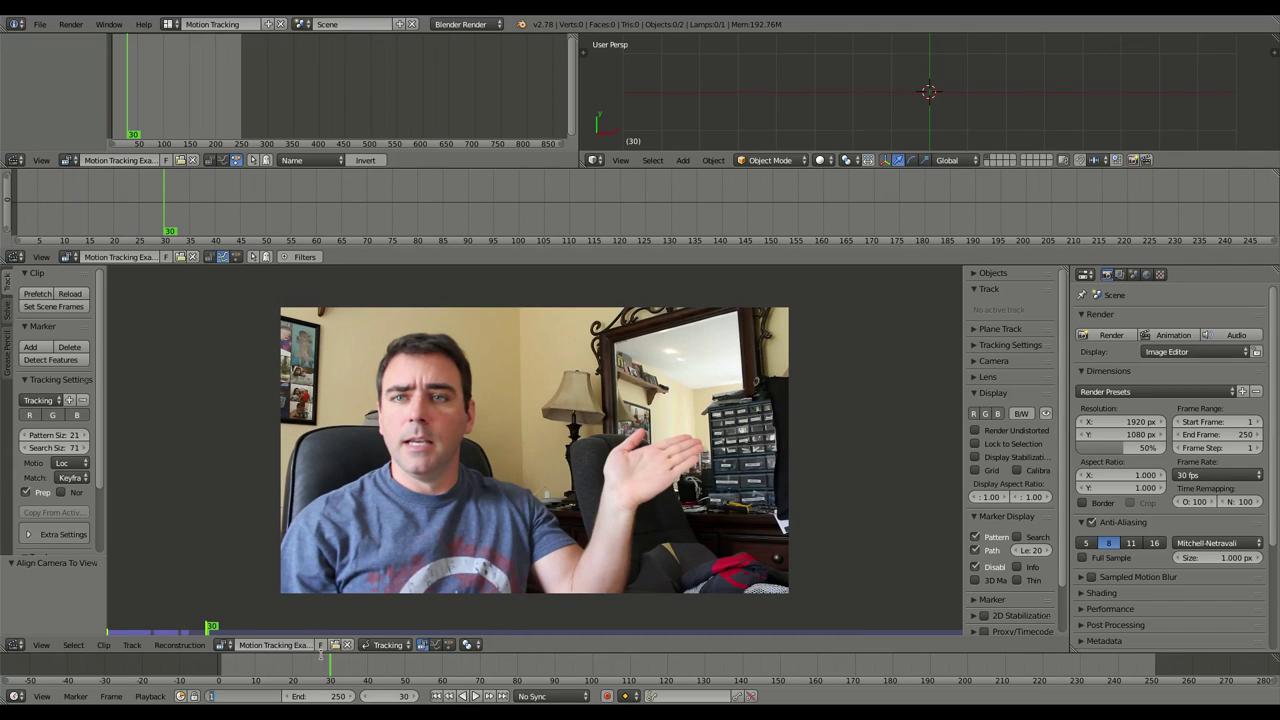
click(242, 696)
text(30)
key(s)
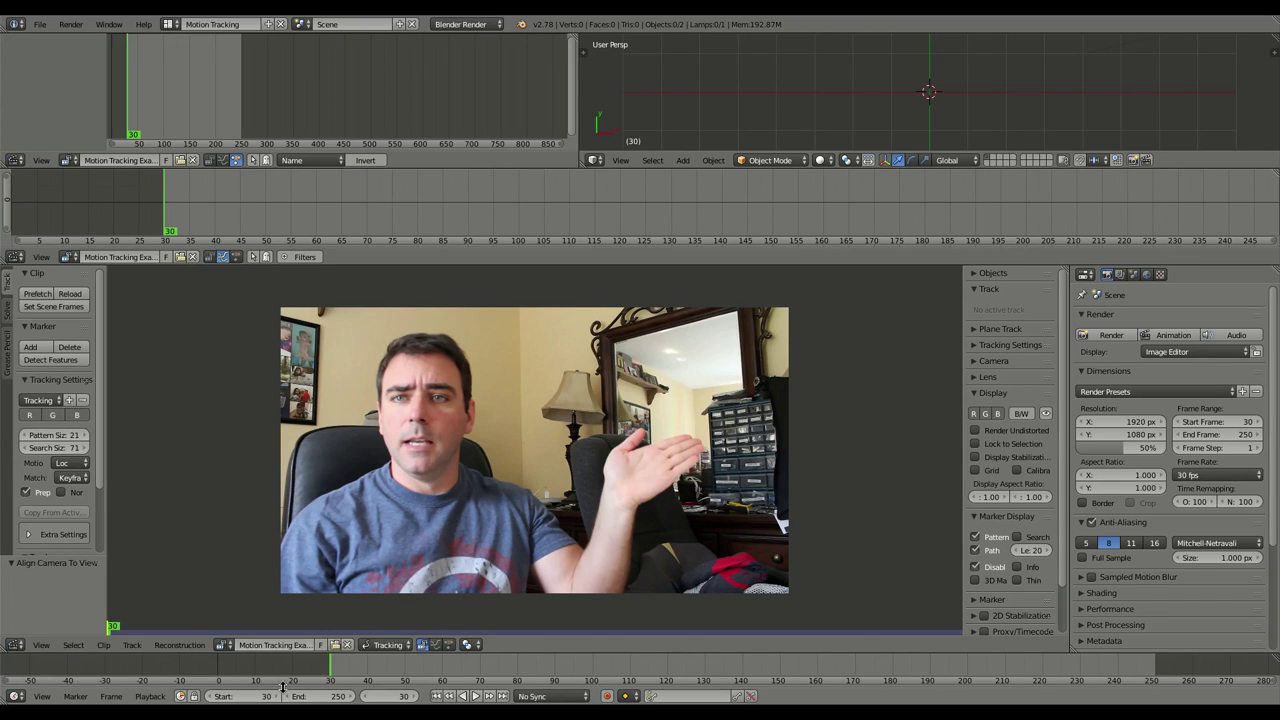
key(alt+a)
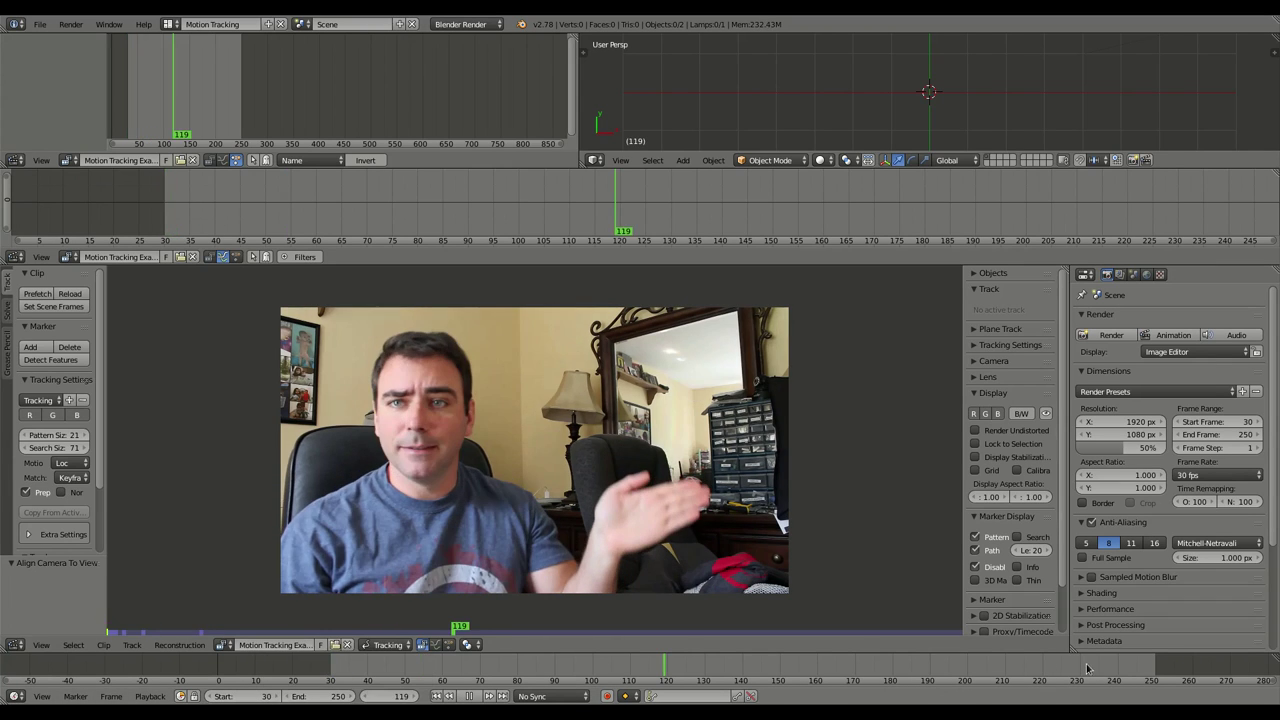
key(alt+a)
click(1088, 668)
click(1157, 669)
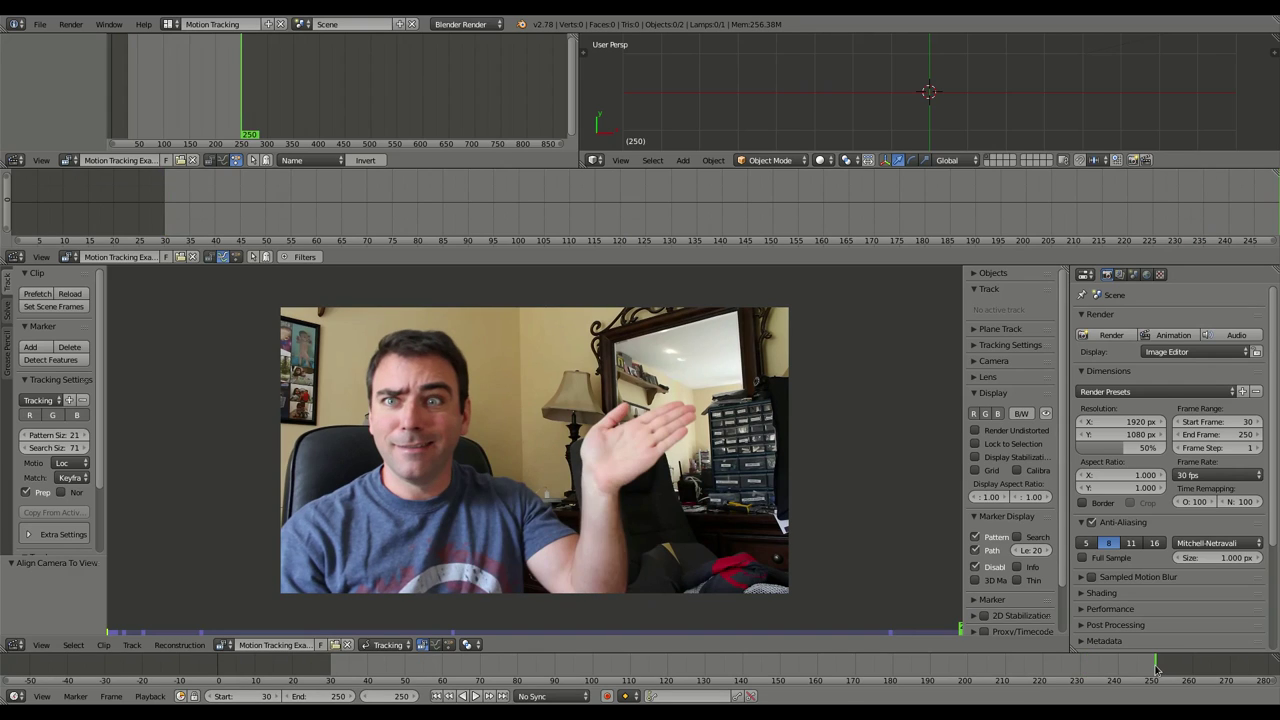
click(330, 669)
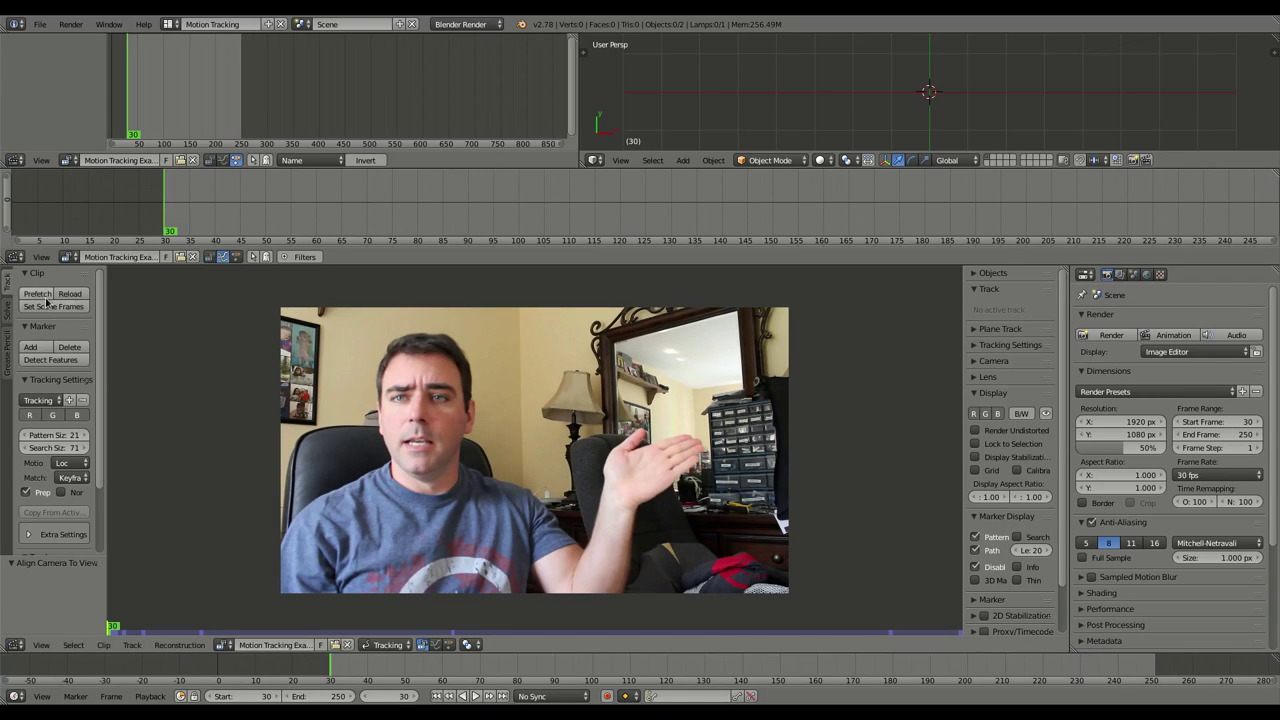
Prefetch the clip frames and play them back from frame 30 to confirm smooth playback.
click(40, 294)
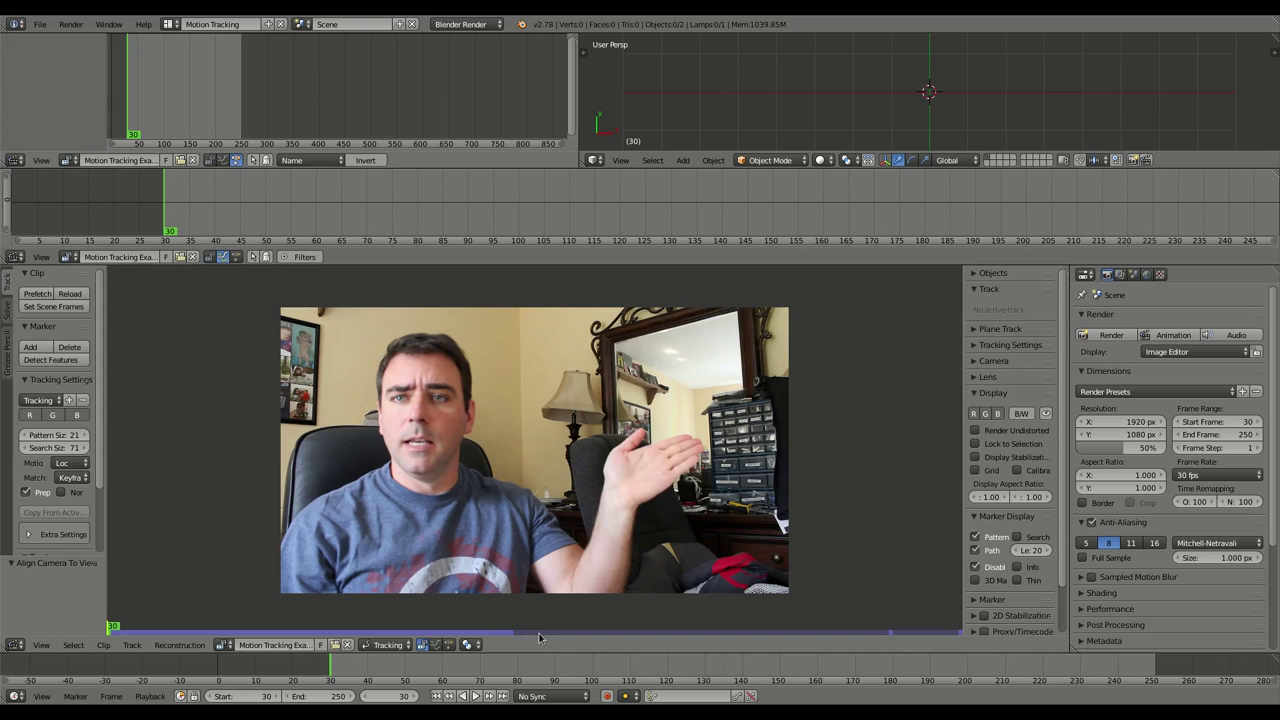
key(alt+a)
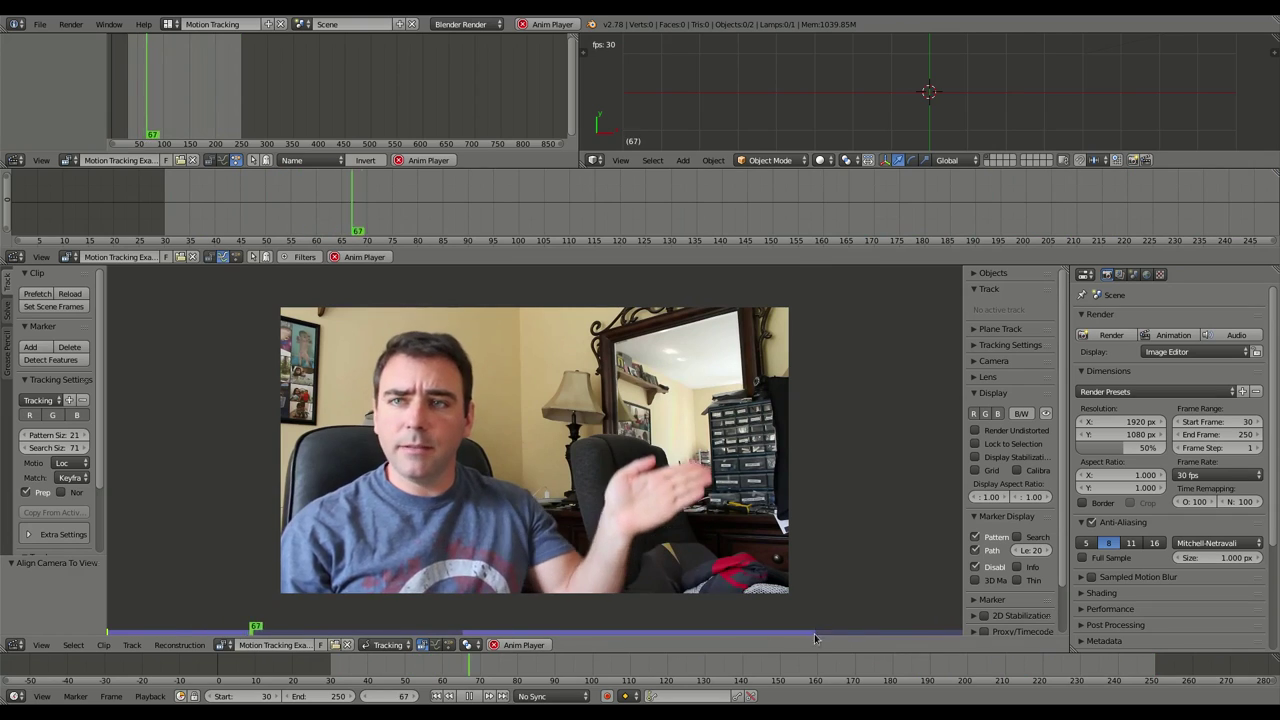
key(Escape)
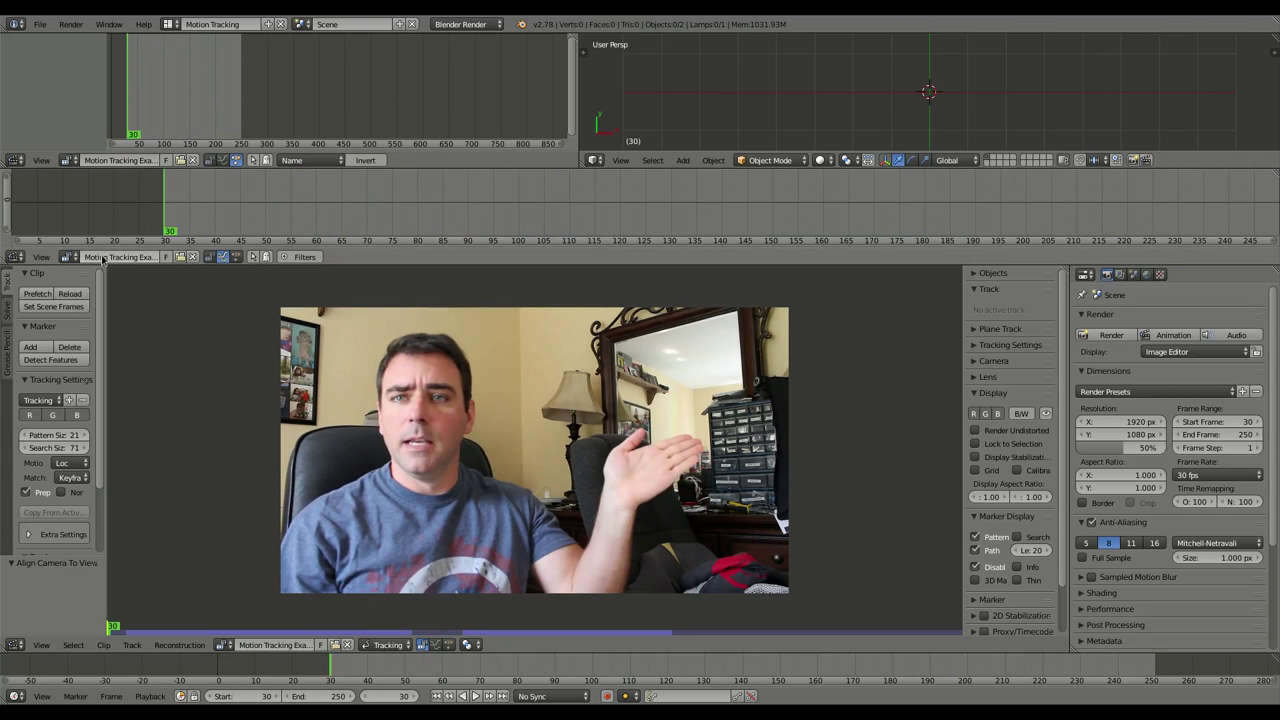
click(41, 25)
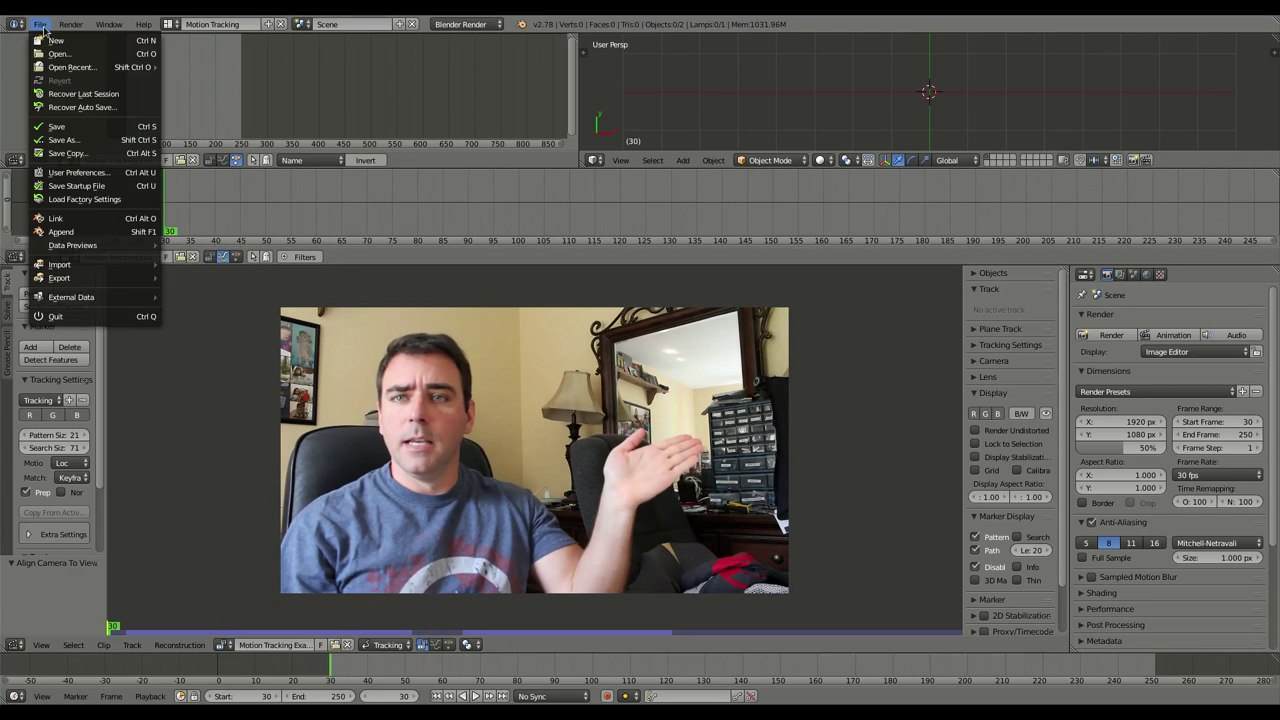
Prefetch all clip frames again and begin adding a tracking marker.
click(80, 173)
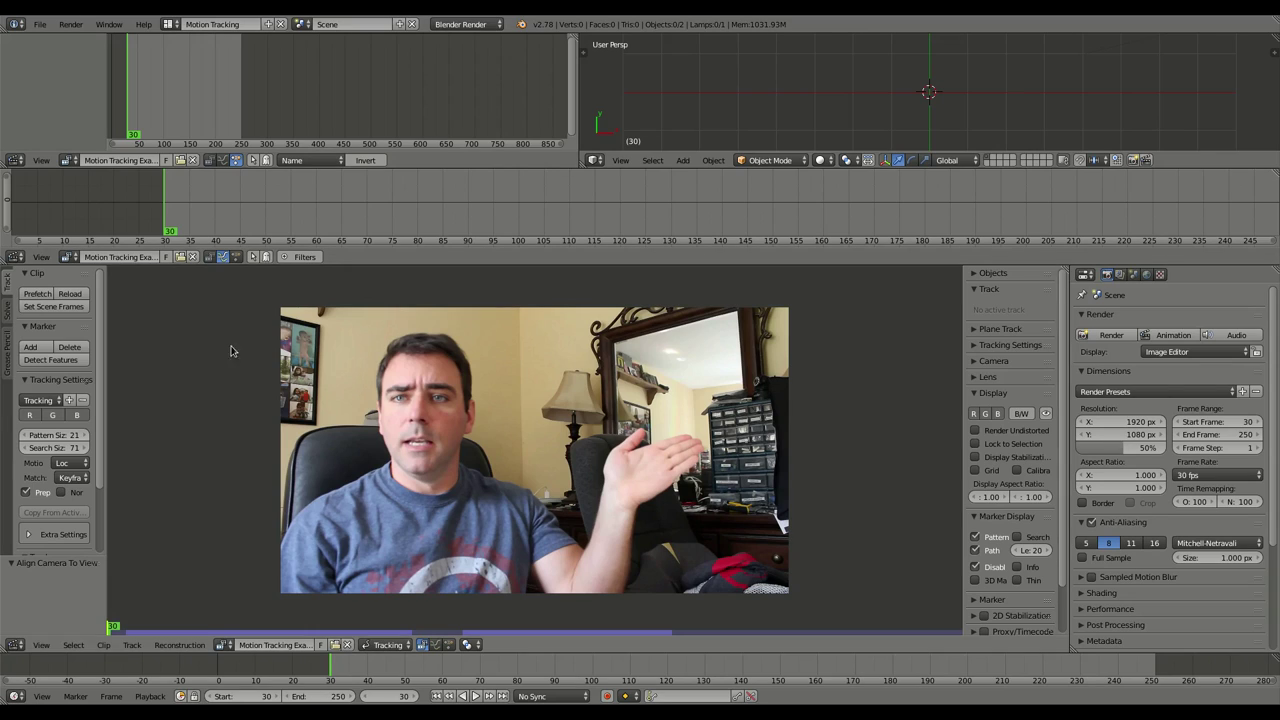
click(35, 294)
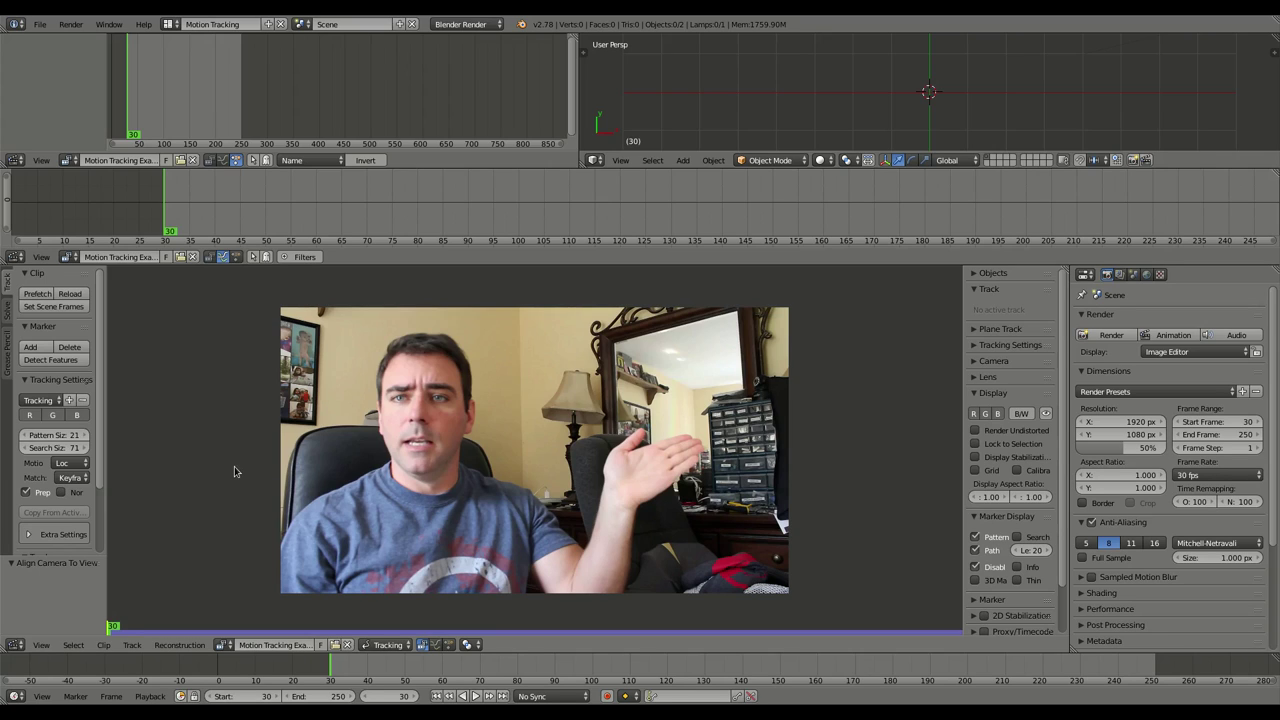
click(33, 345)
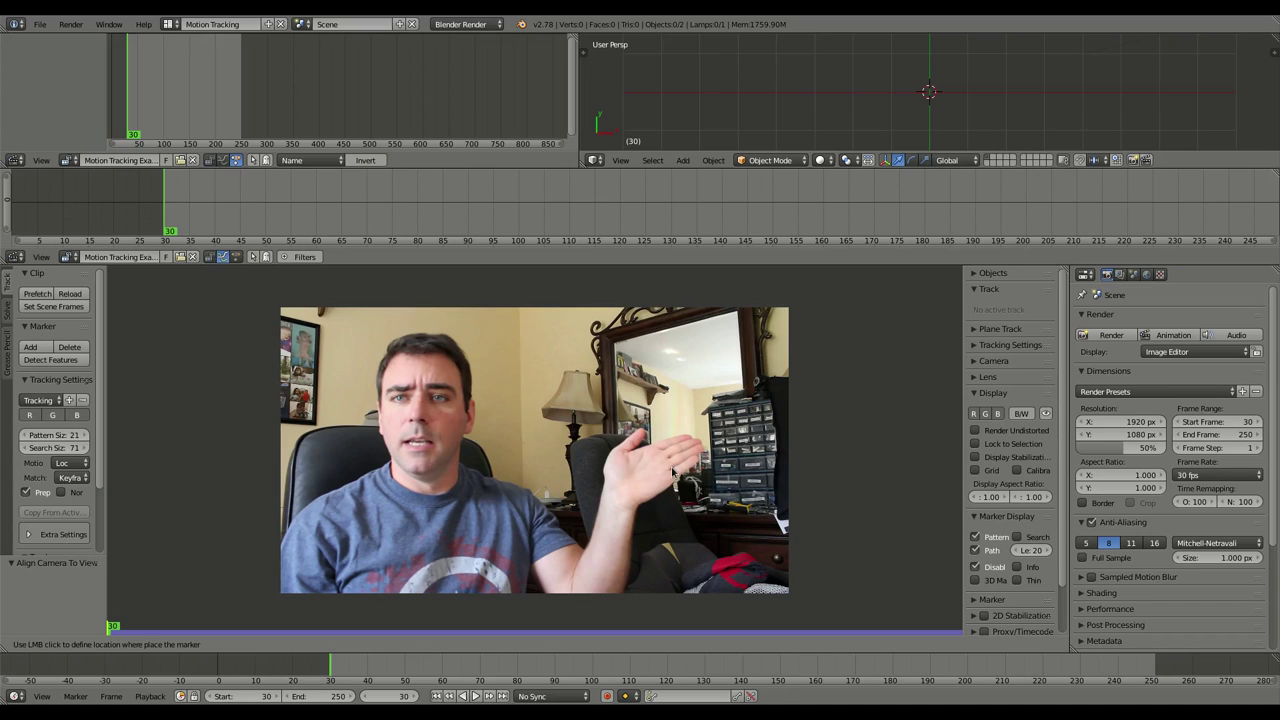
Place a marker on the raised hand, enlarge and nudge it, then track forward to frame 49.
click(673, 474)
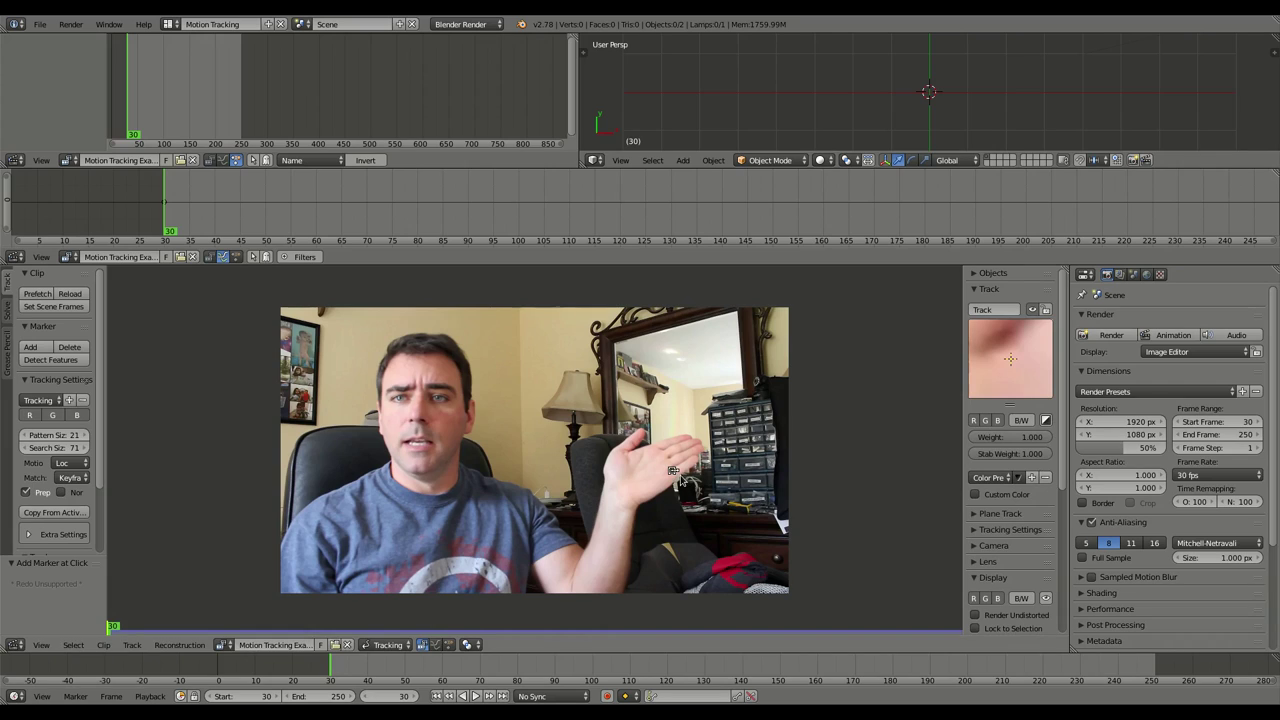
key(s)
click(688, 486)
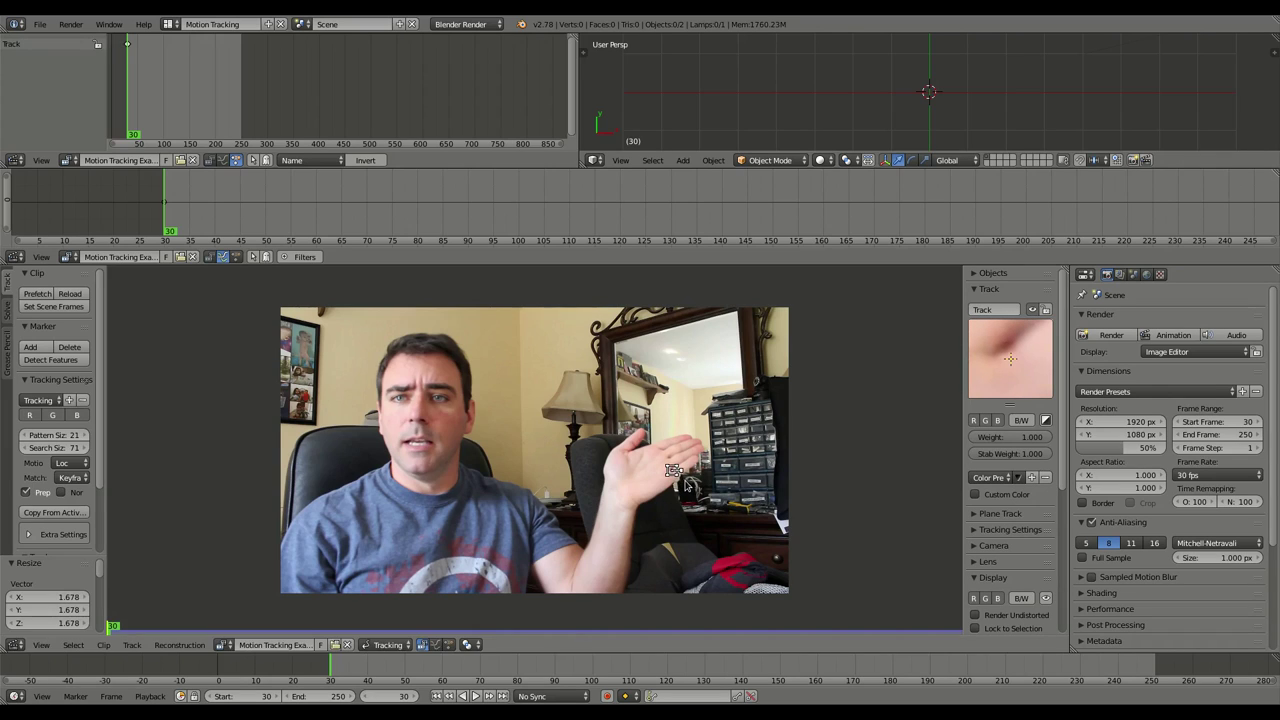
key(g)
click(703, 487)
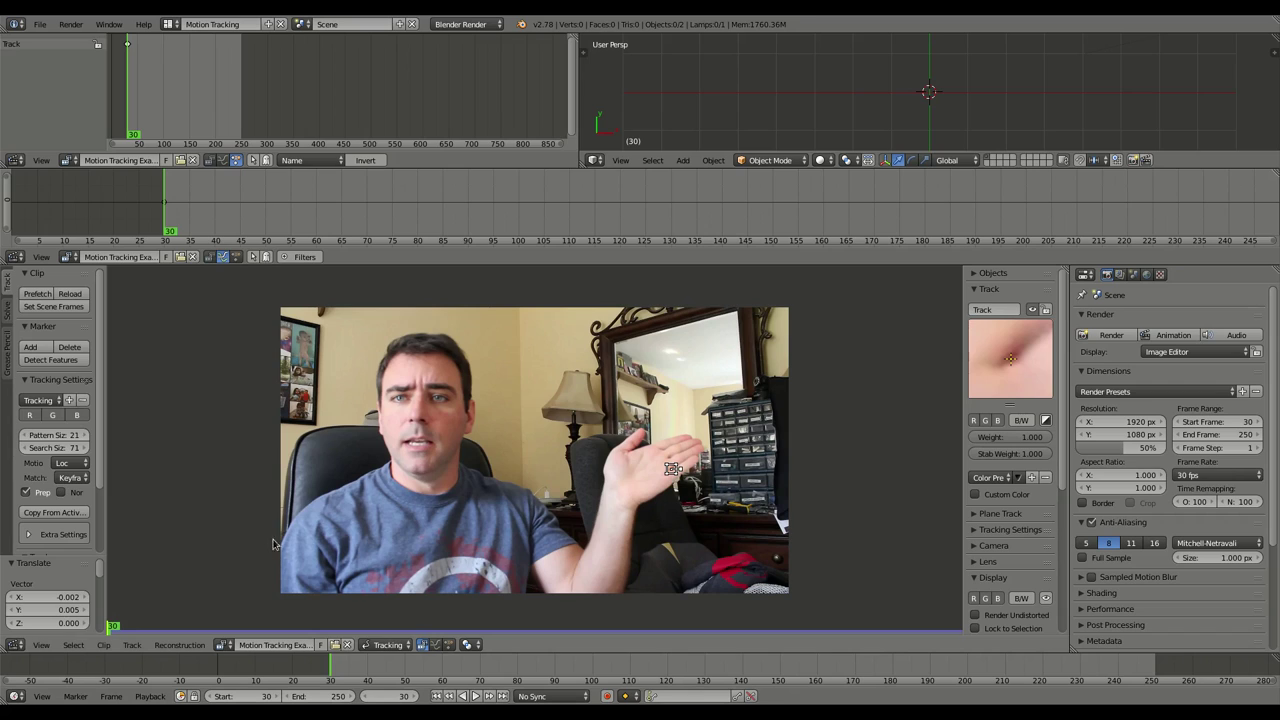
scroll(40, 437, down, 2)
scroll(40, 437, down, 1)
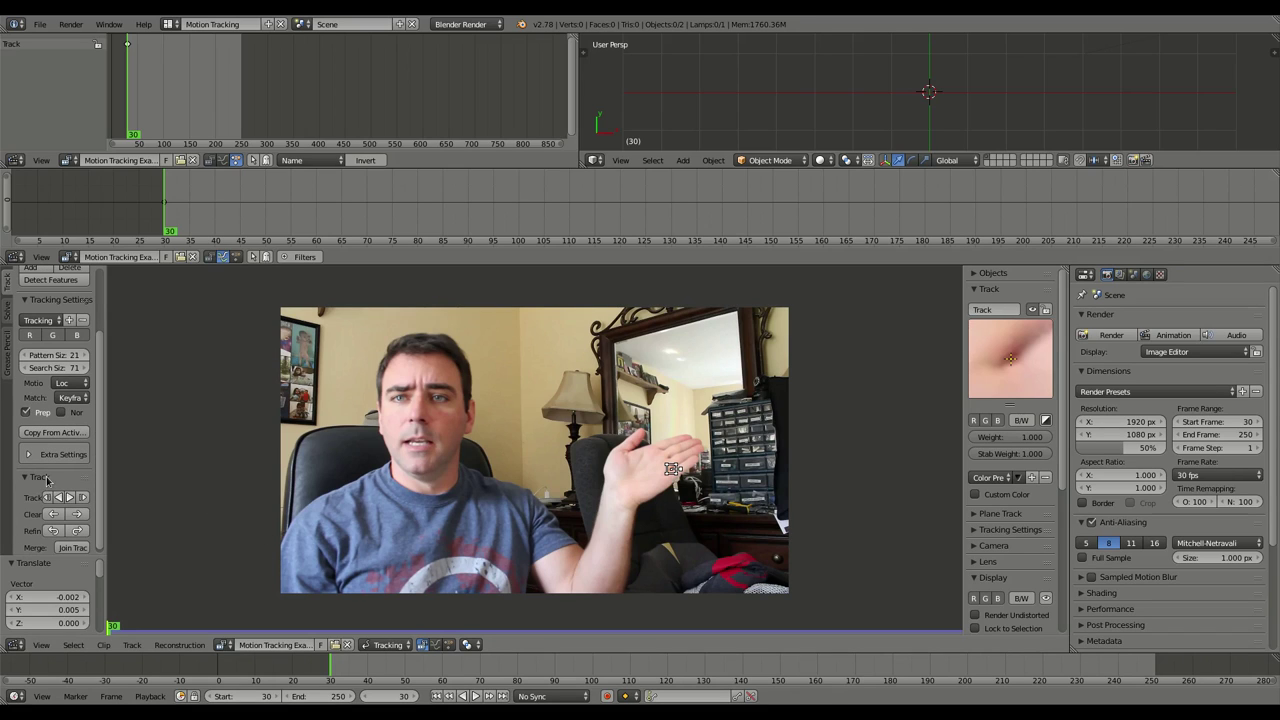
click(71, 497)
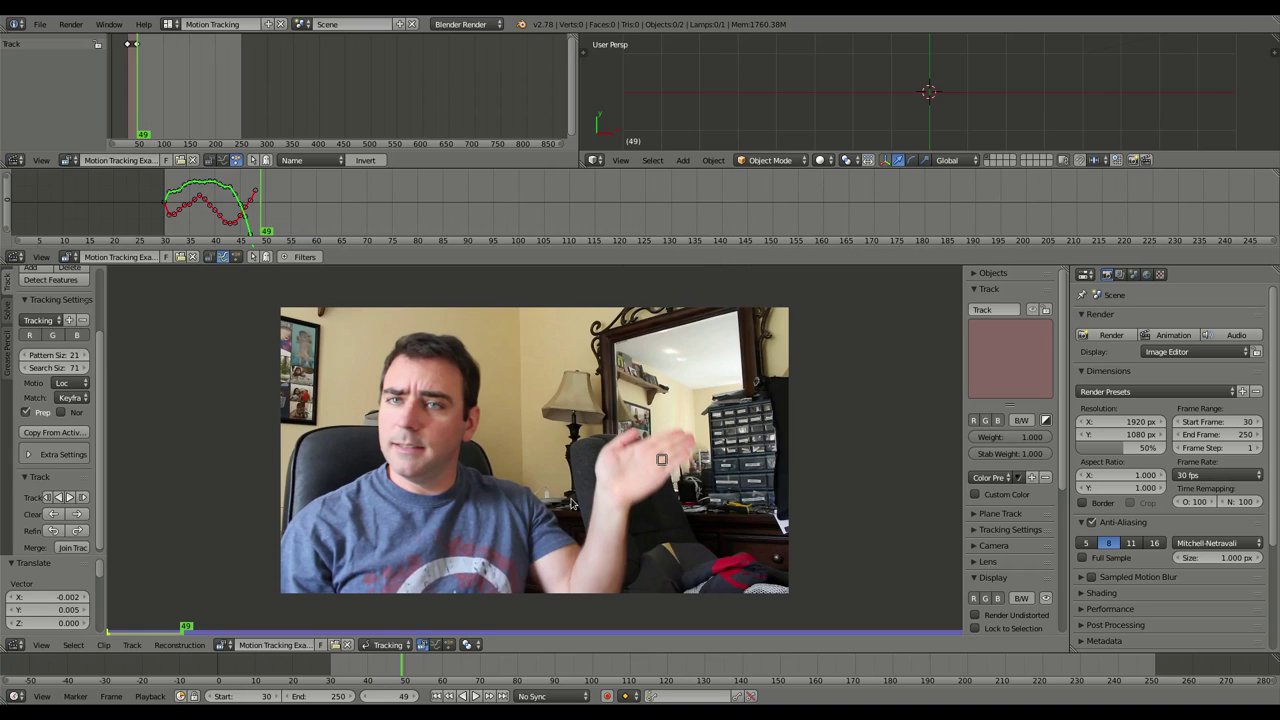
Step back to frame 48, re-place the marker on the hand, and track forward to frame 59.
key(Left)
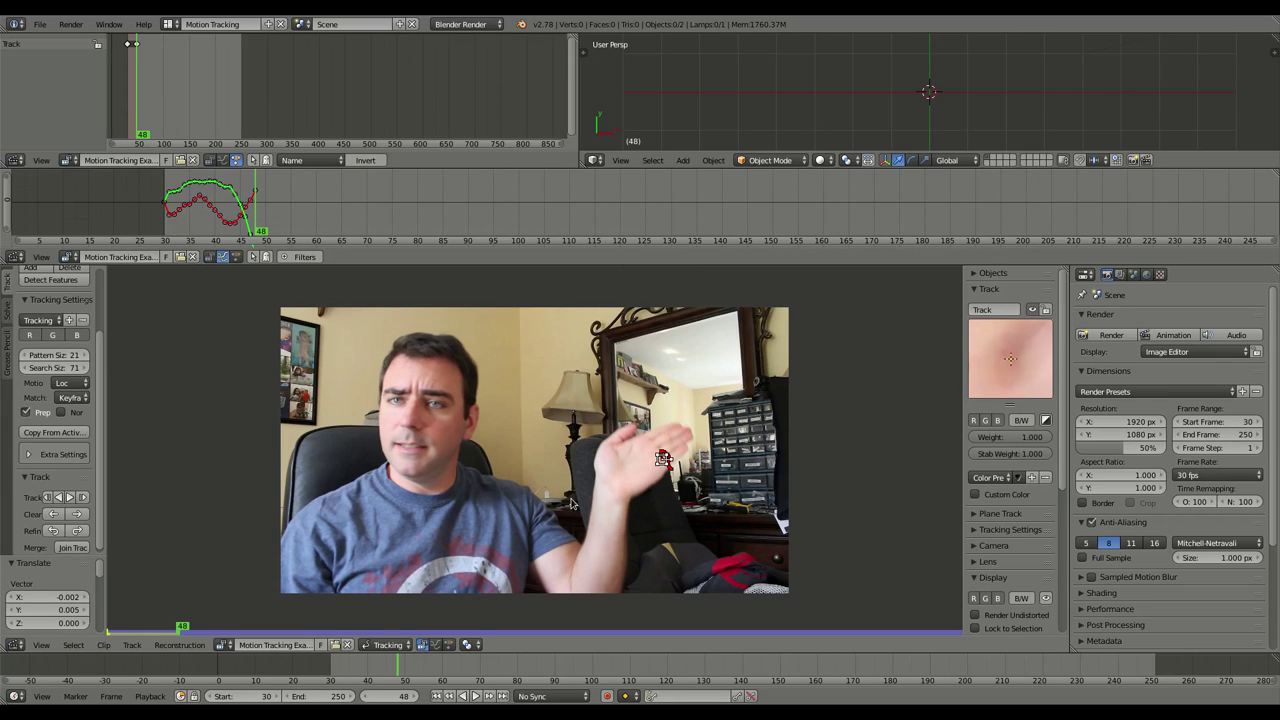
key(g)
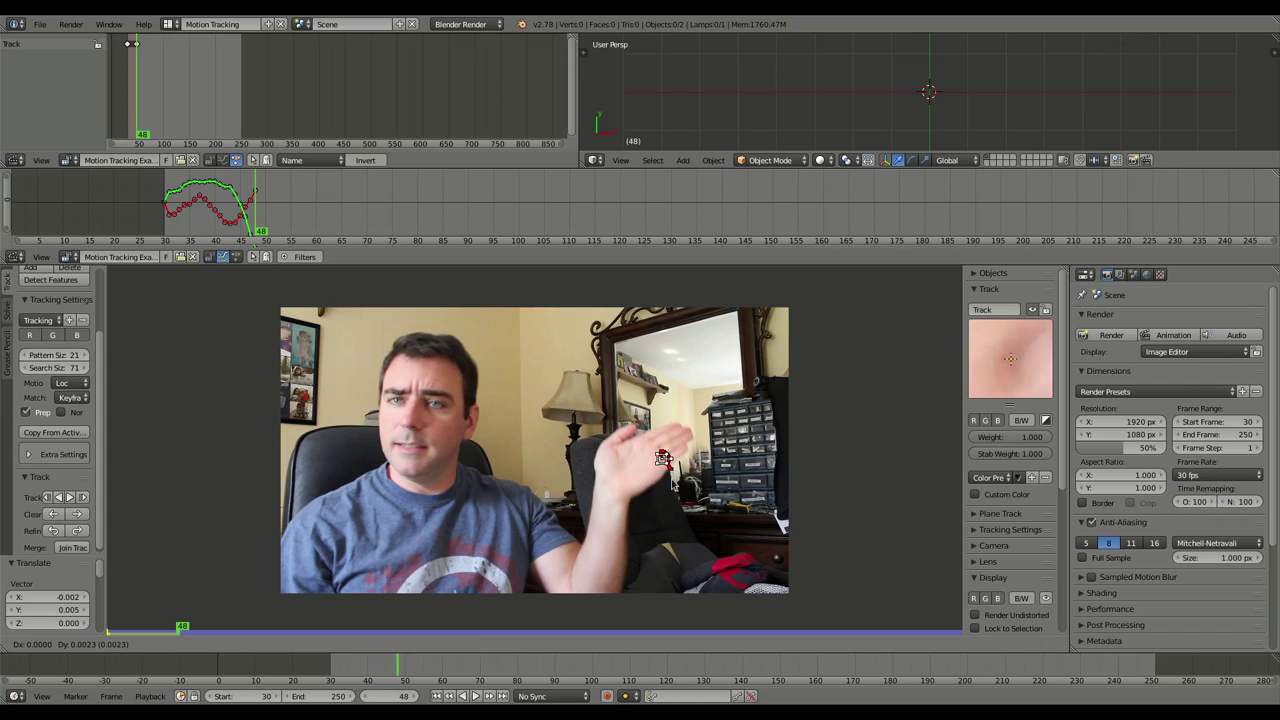
click(672, 483)
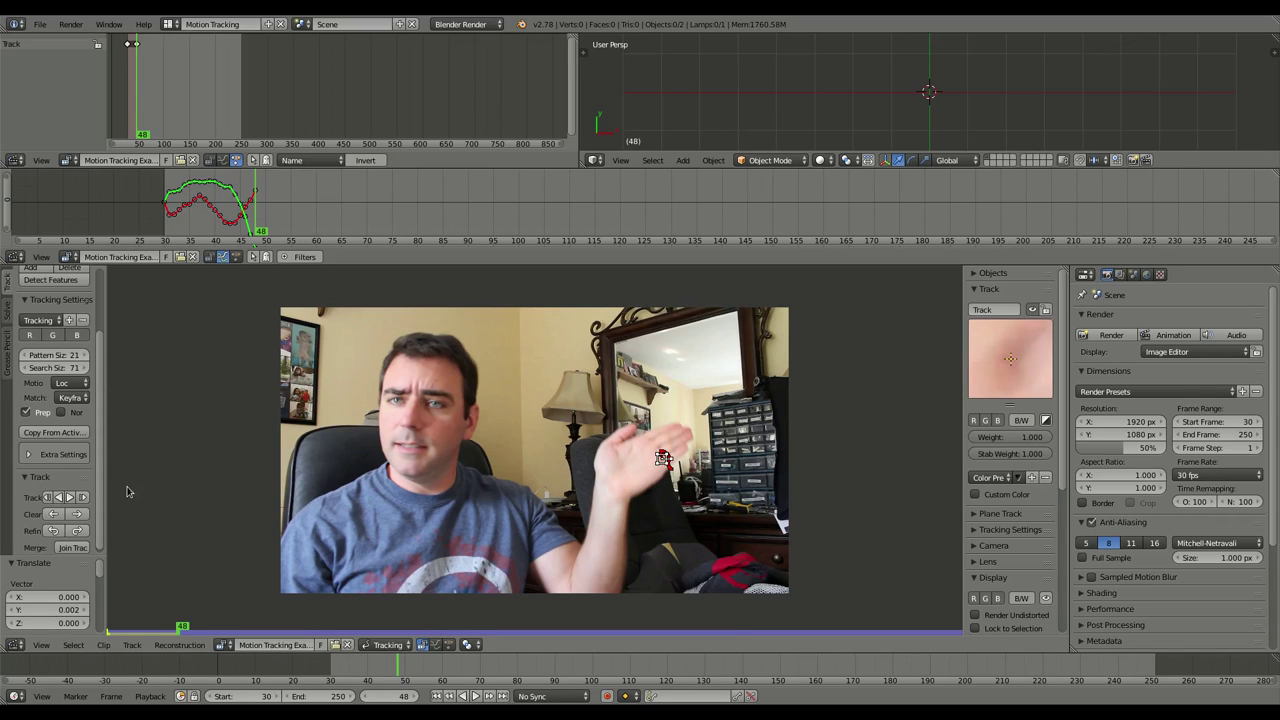
click(68, 497)
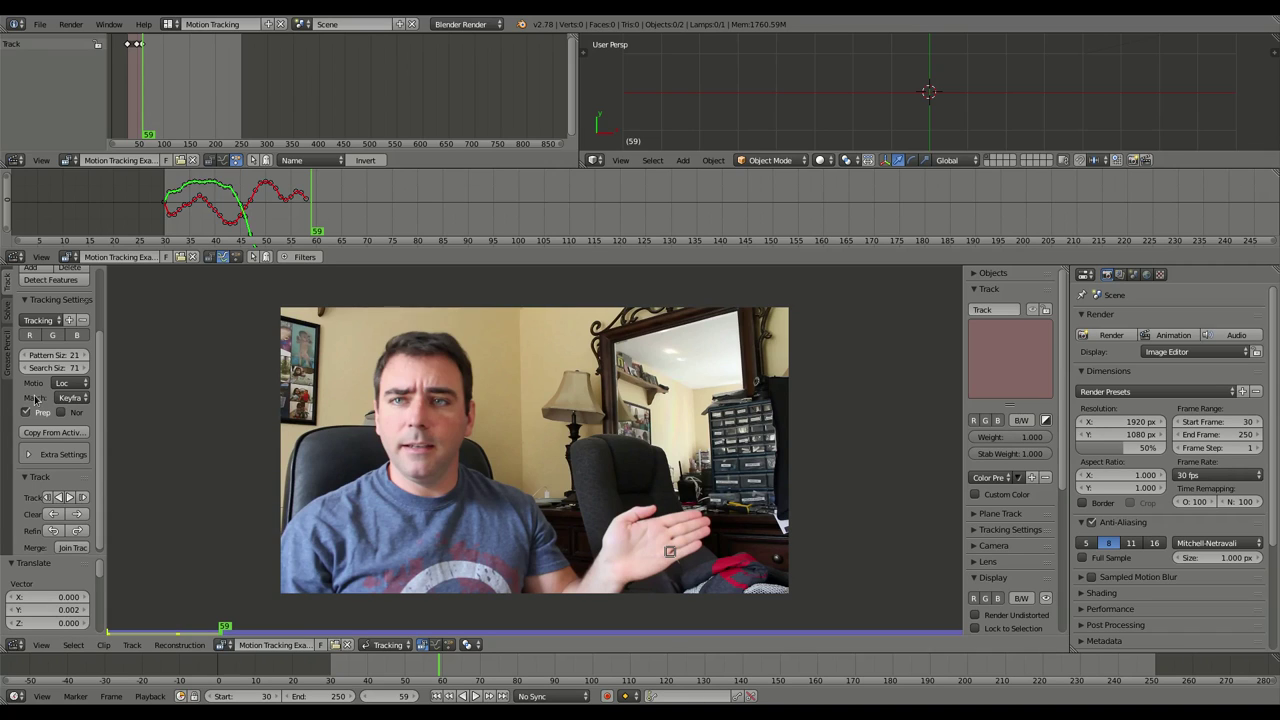
Set the marker's pattern Match option to Previous frame.
click(72, 398)
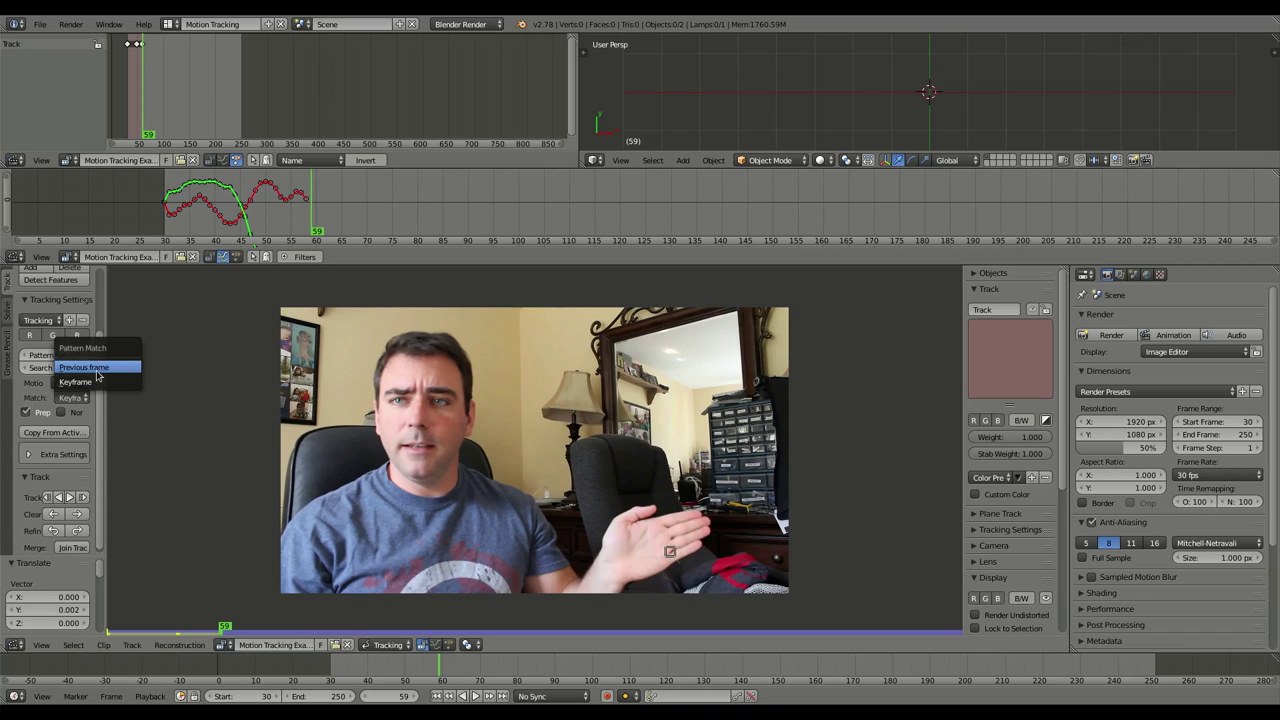
click(97, 375)
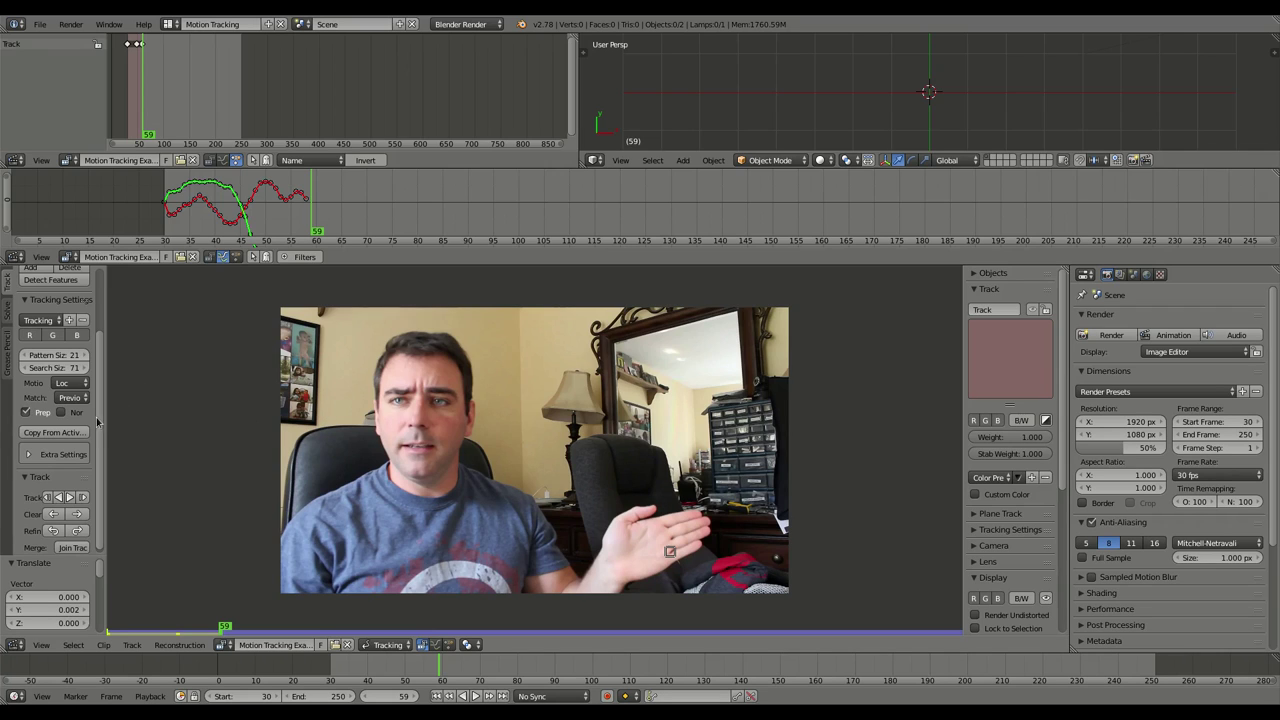
drag(104, 419, 118, 420)
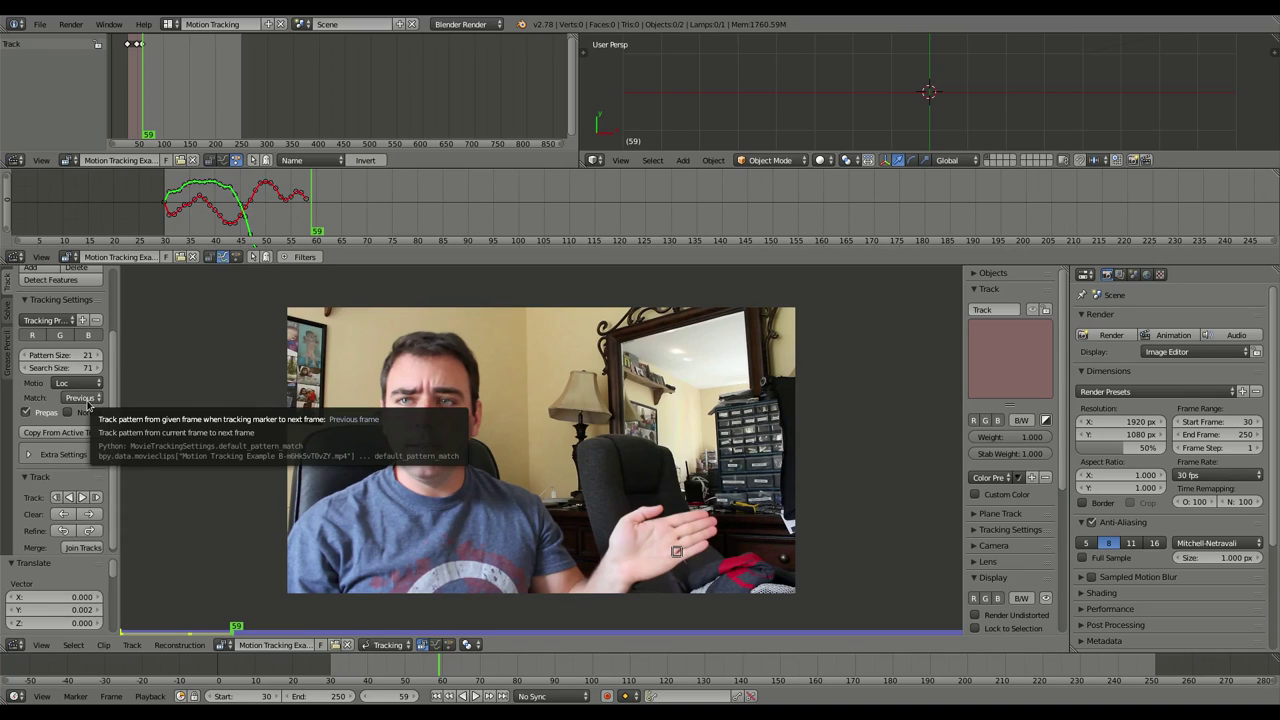
click(88, 399)
click(88, 390)
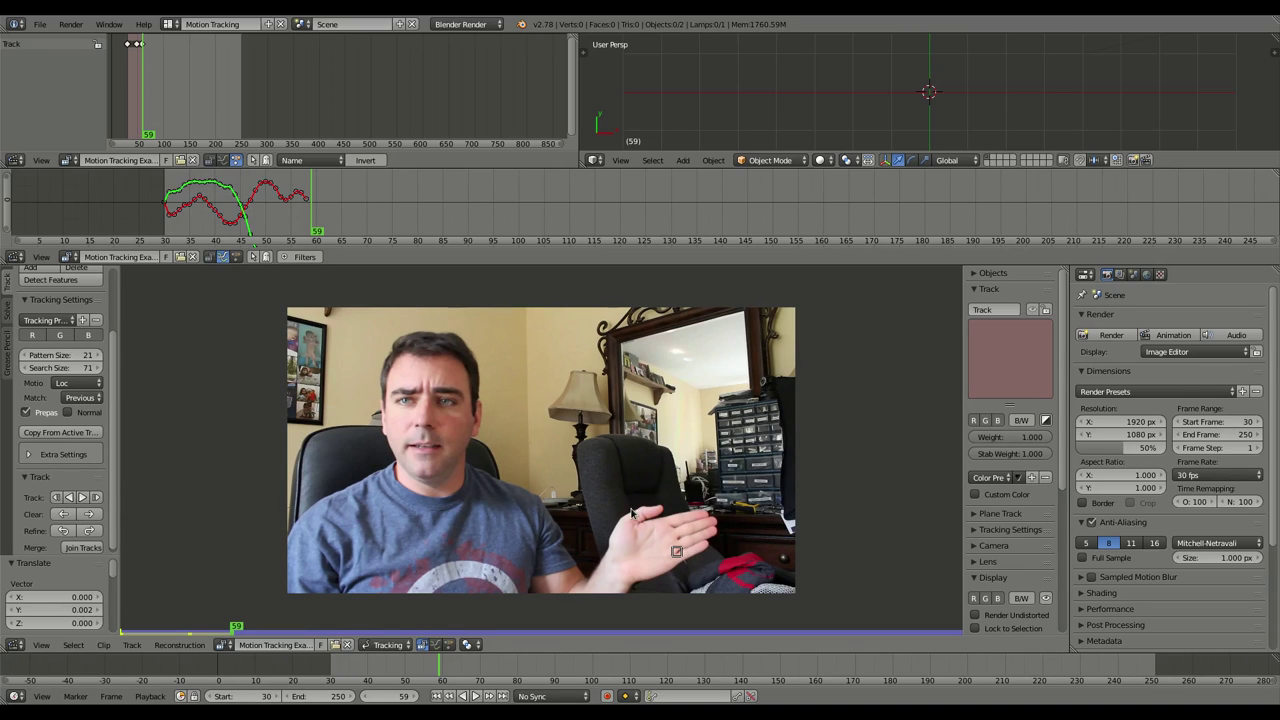
key(Left)
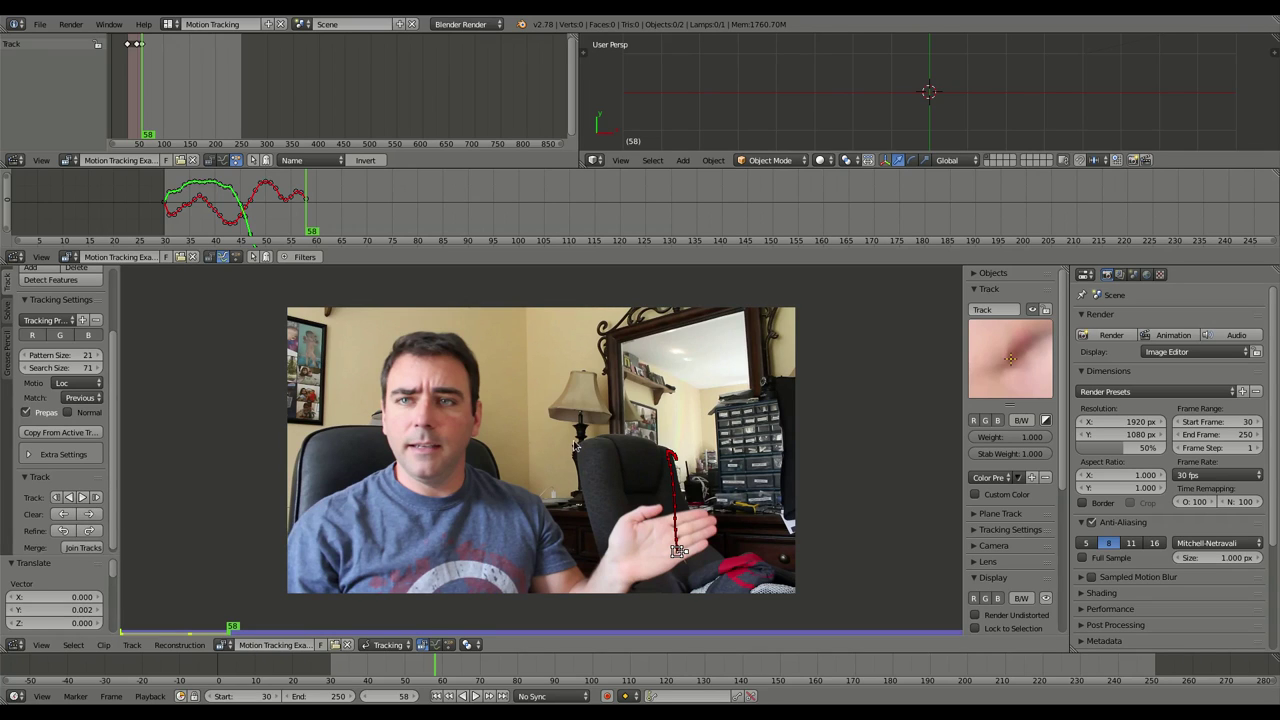
key(Right)
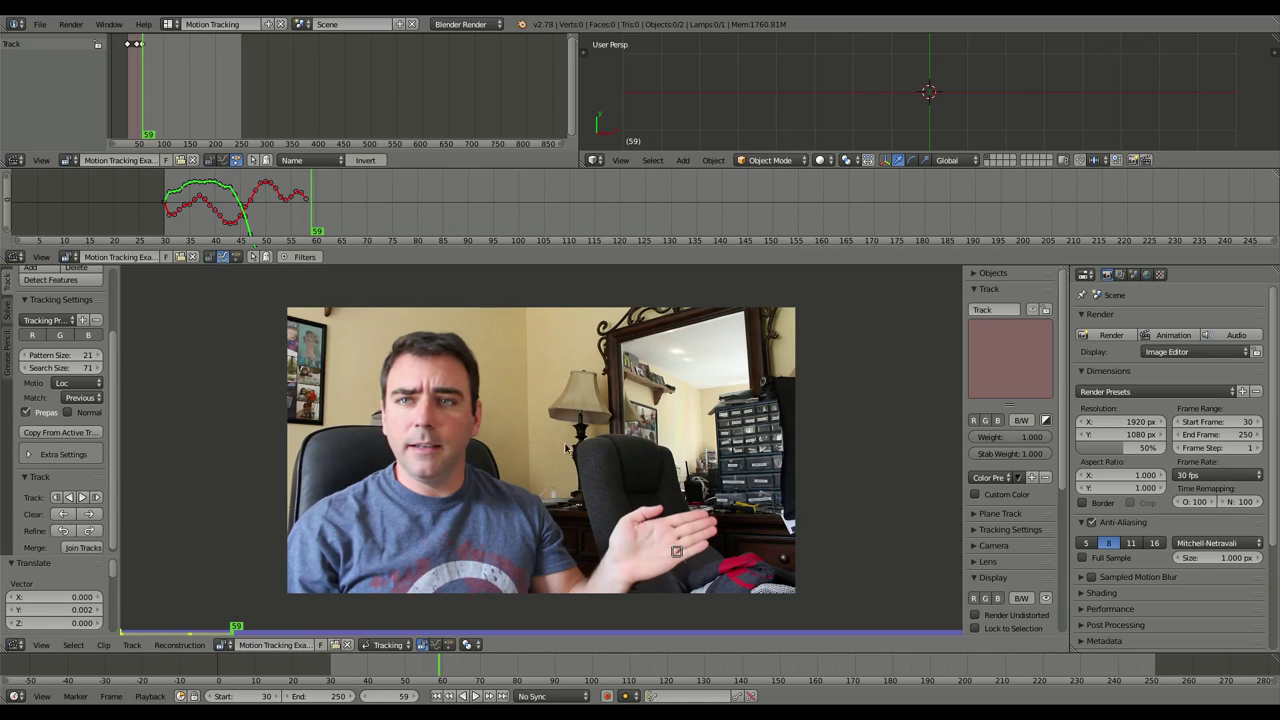
Re-place the drifting marker on the hand and track on through frames 78, 97 and 170.
key(g)
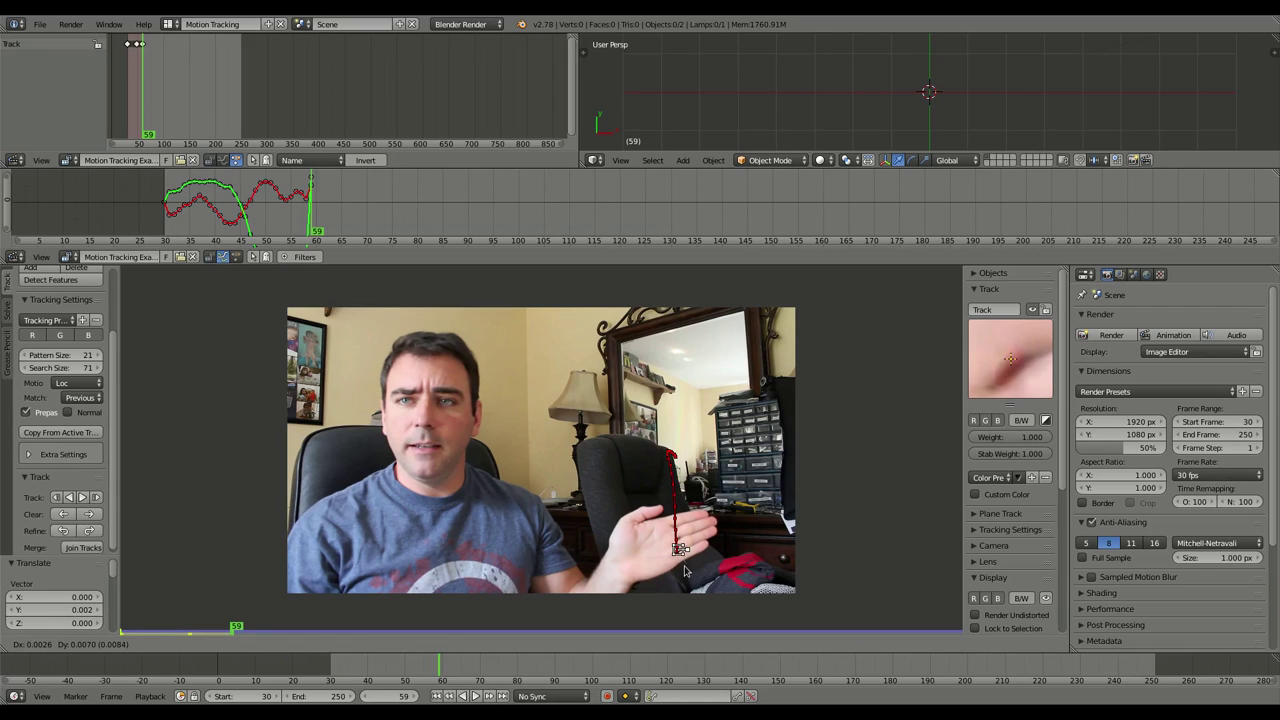
click(685, 571)
key(ctrl+t)
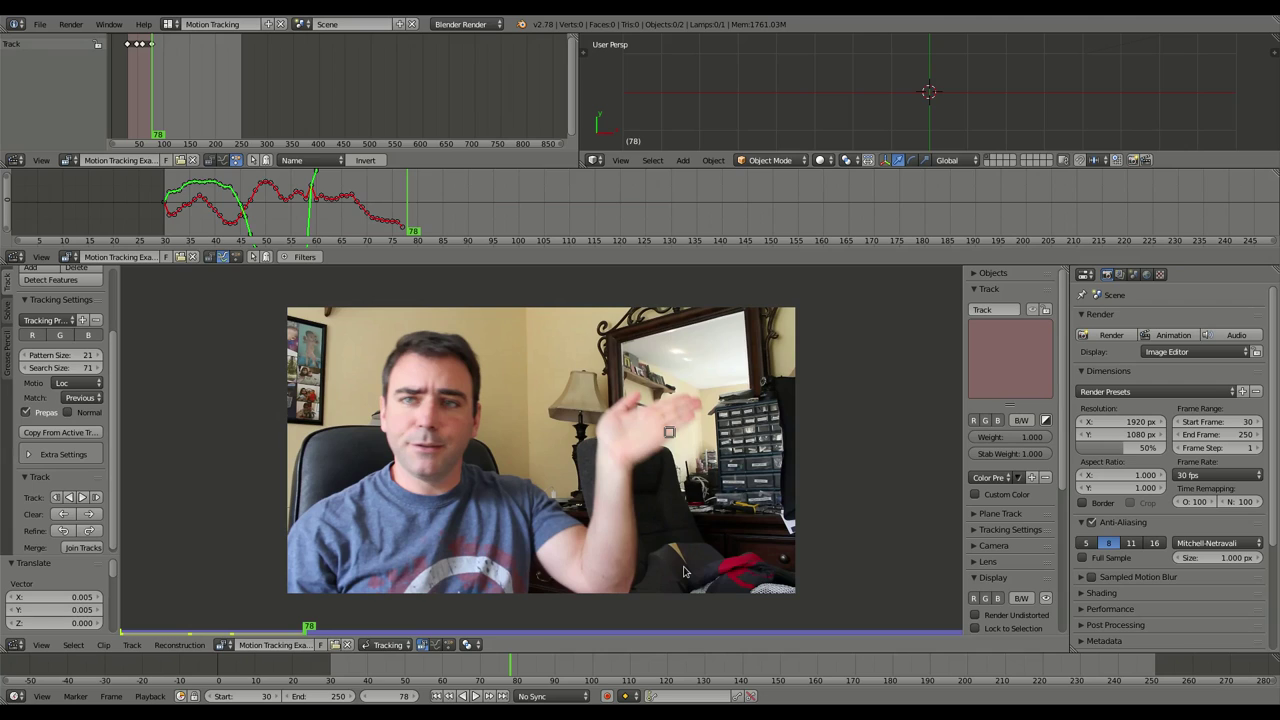
key(g)
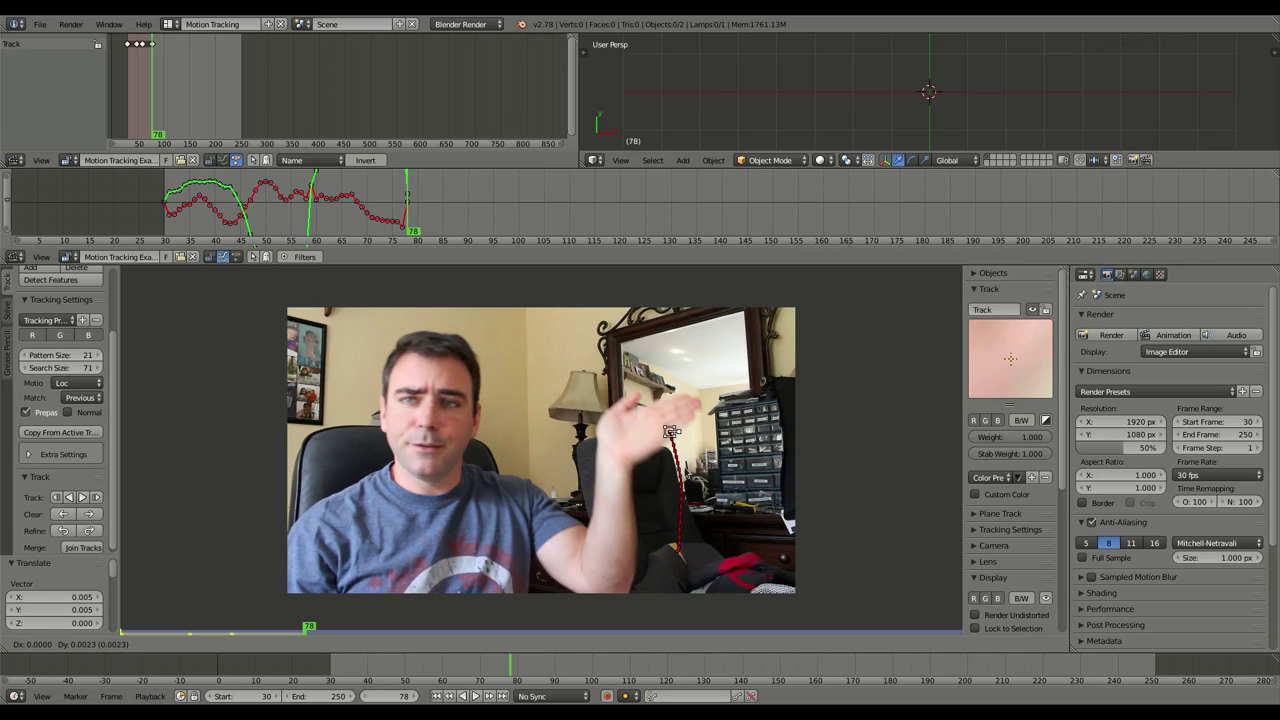
click(683, 467)
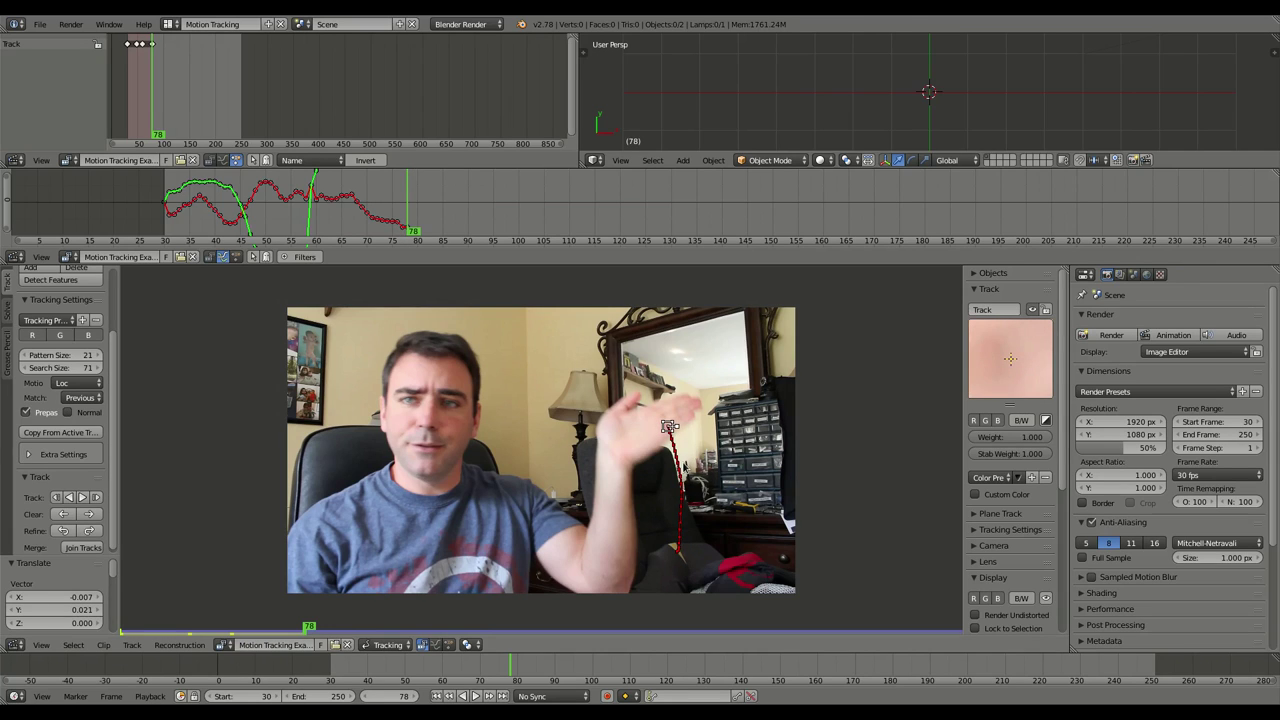
key(ctrl+t)
key(g)
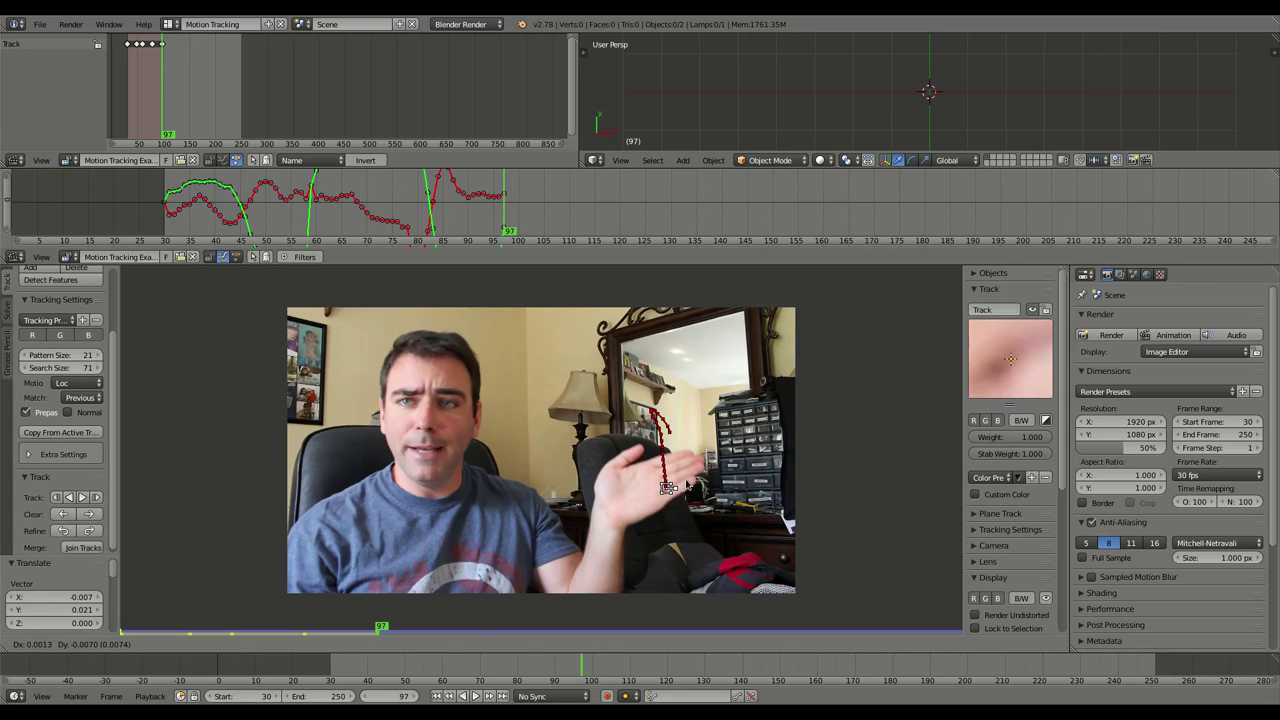
click(687, 485)
key(ctrl+t)
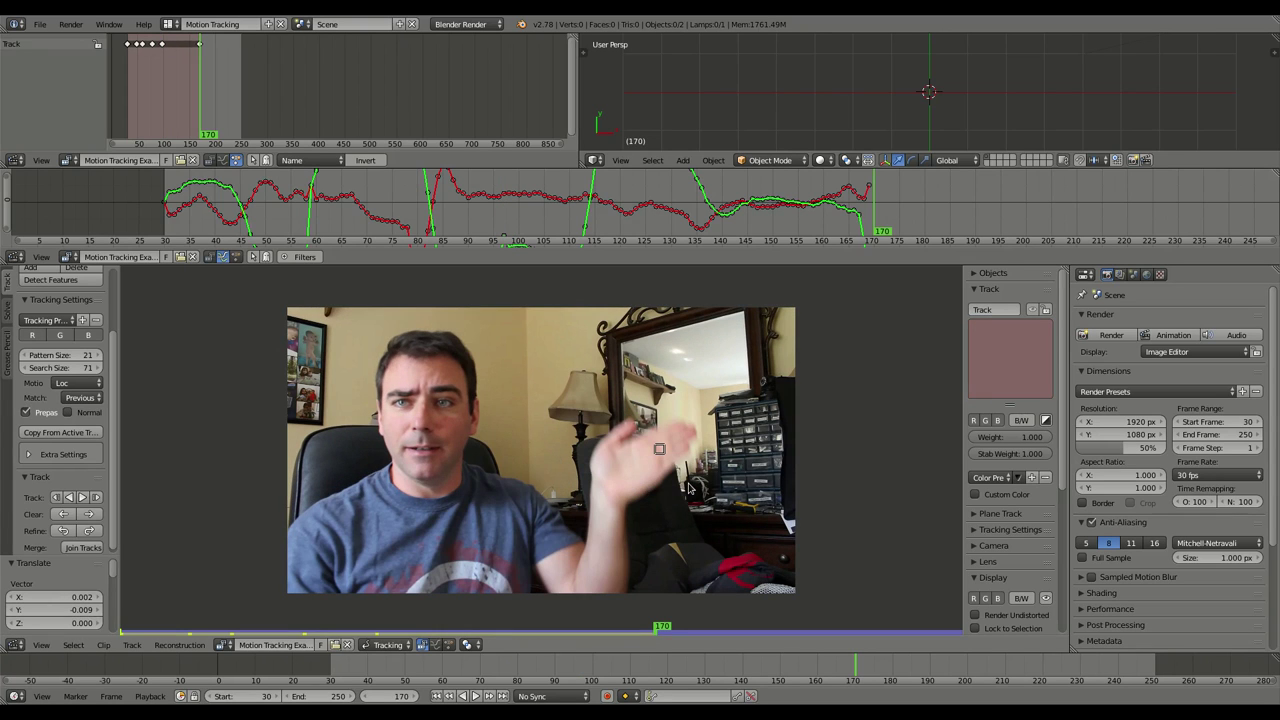
Correct the marker's position once more and track it through to frame 250.
key(g)
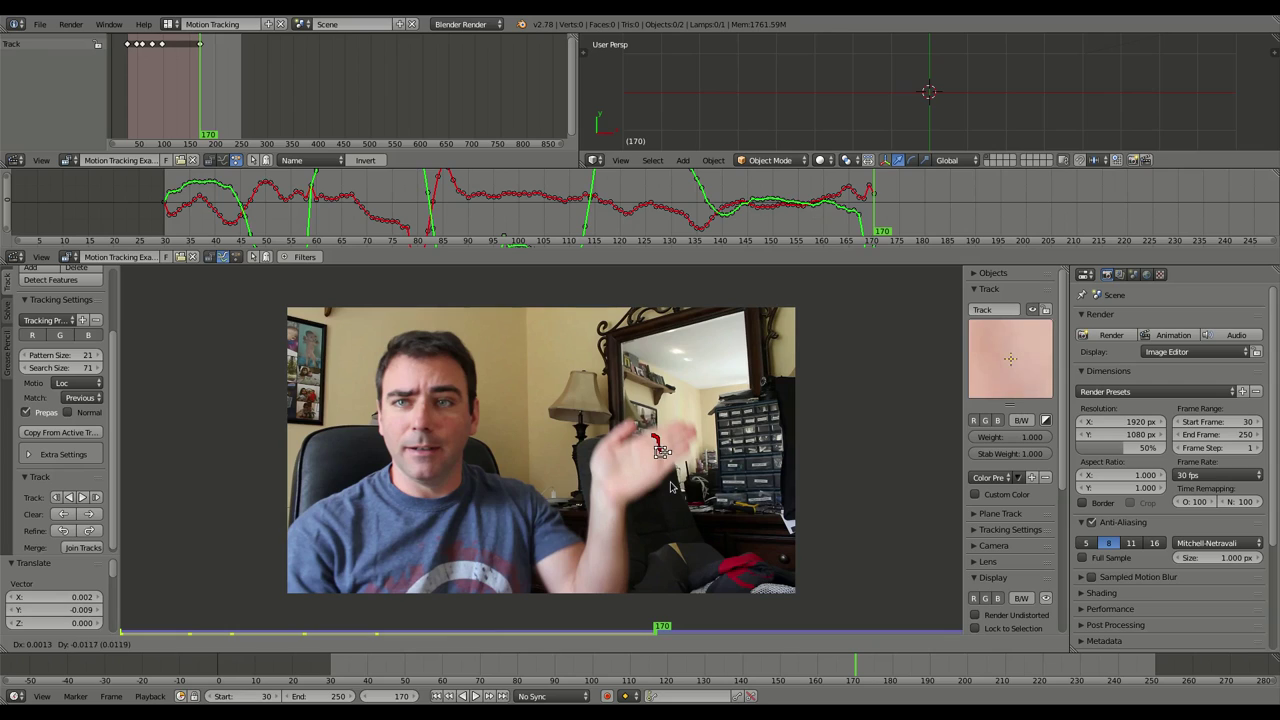
click(672, 494)
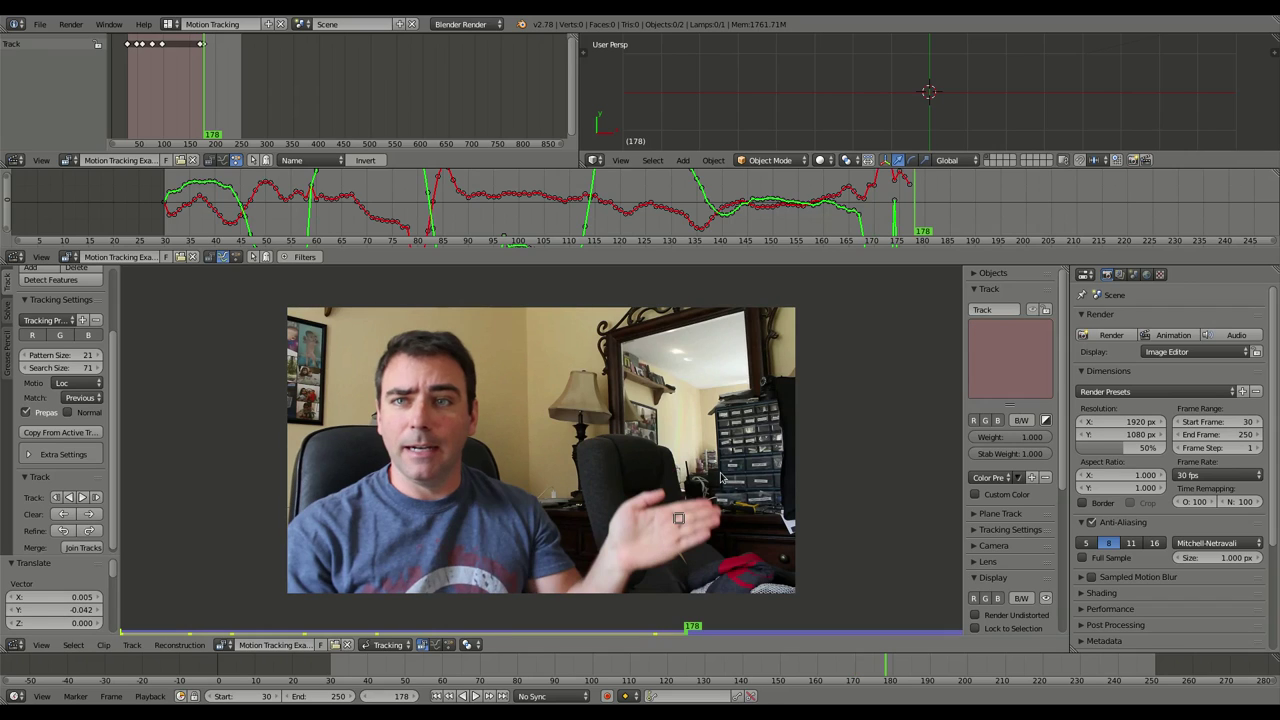
key(g)
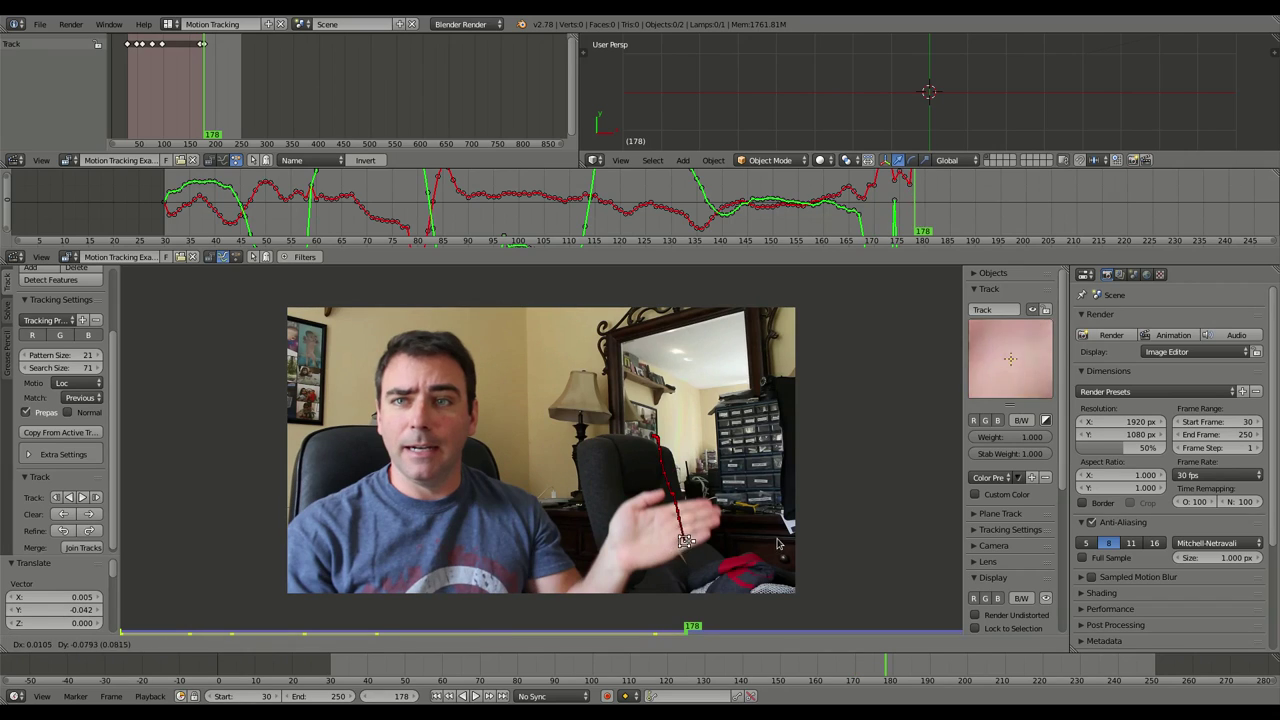
click(772, 540)
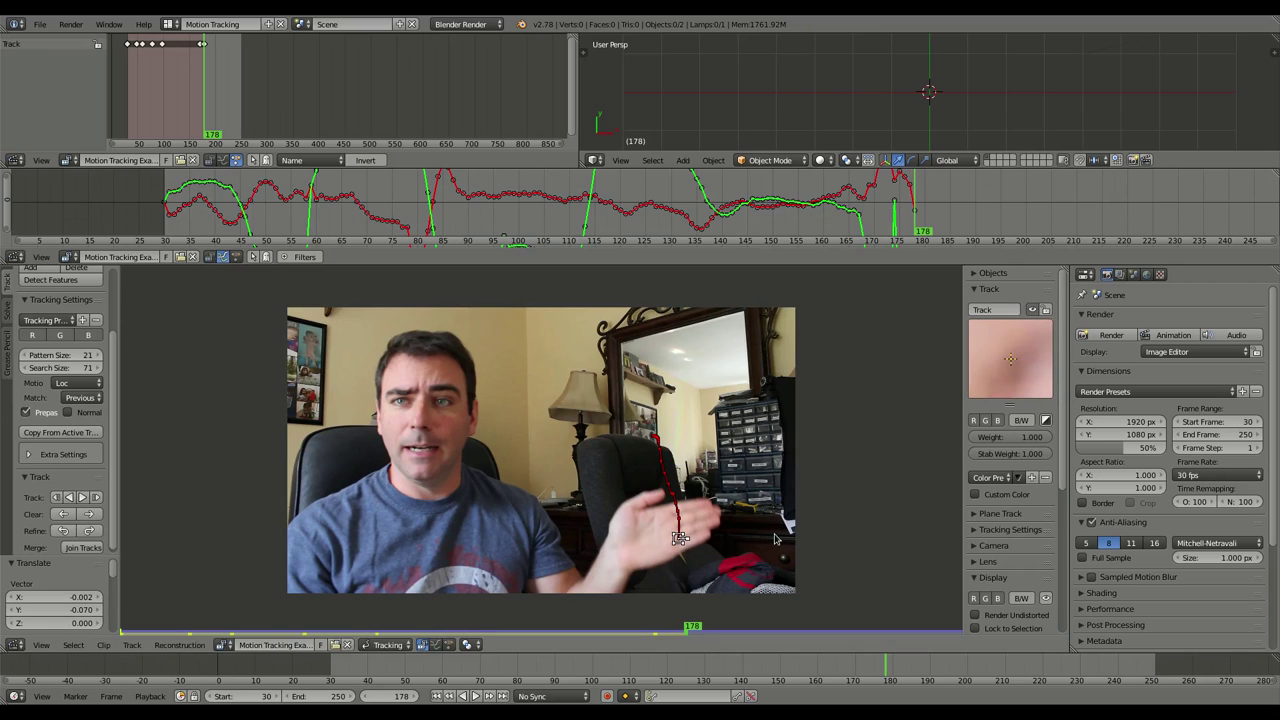
key(g)
click(773, 540)
key(ctrl+t)
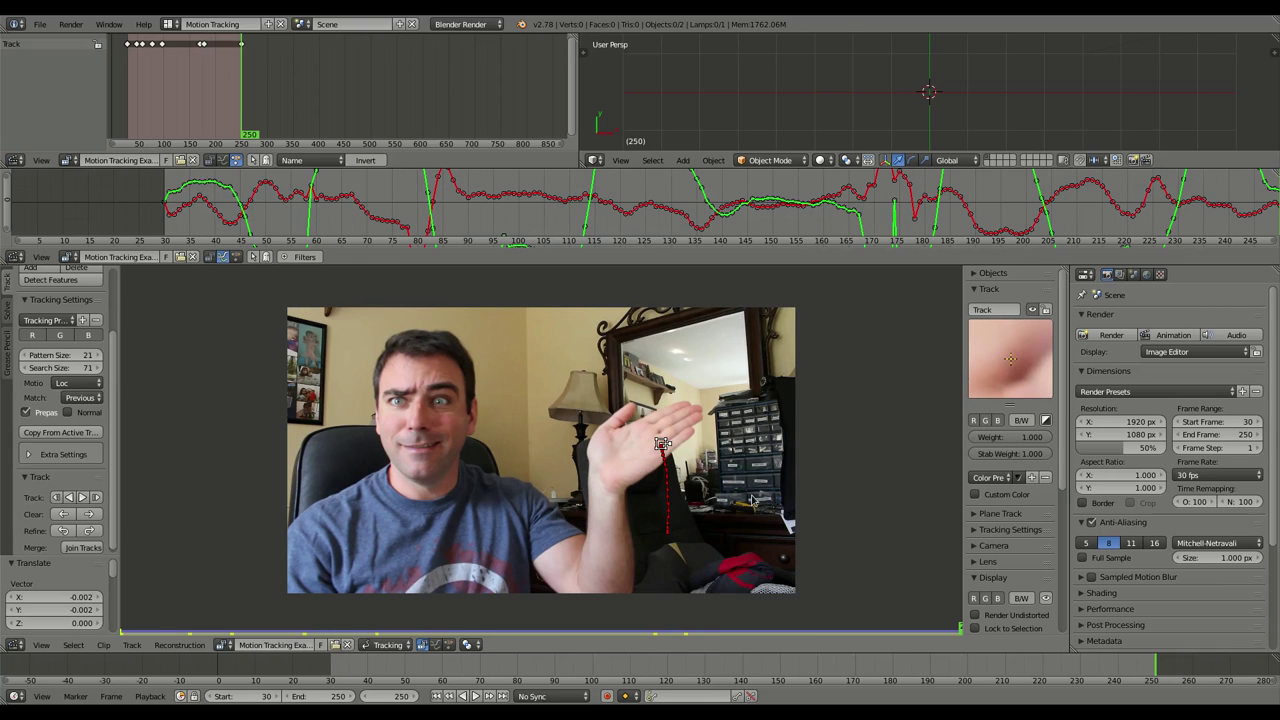
key(alt+a)
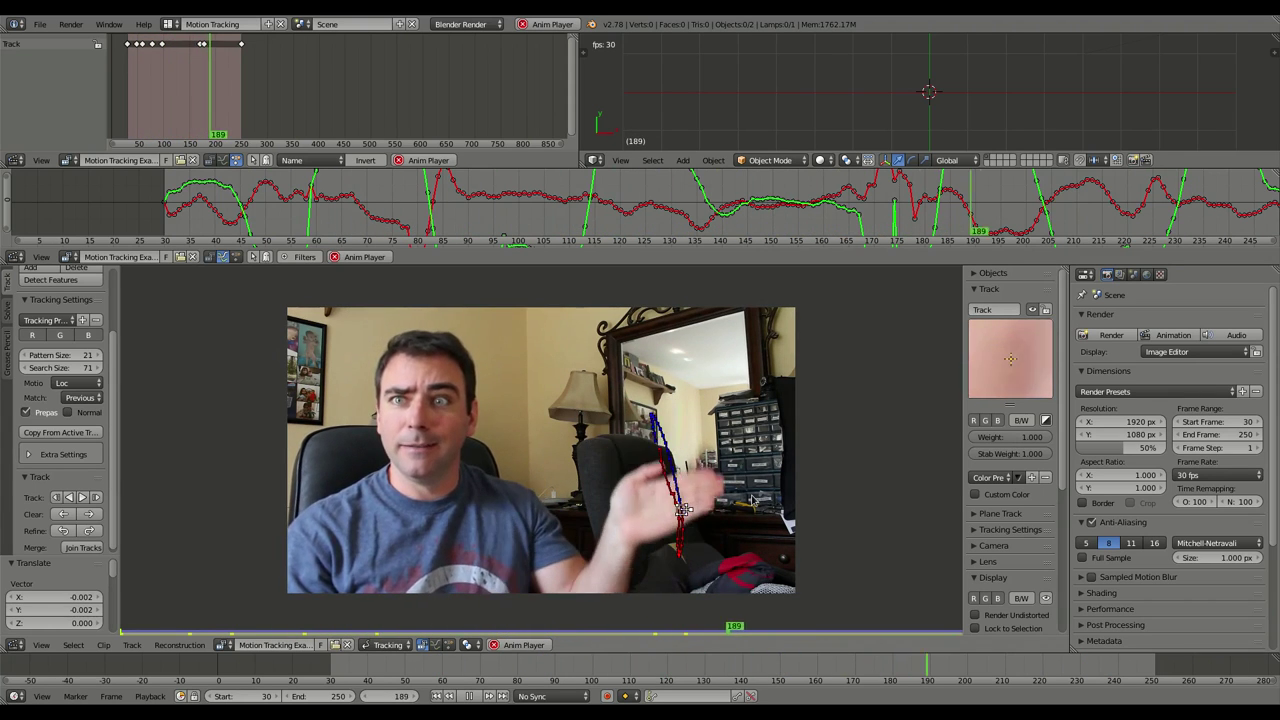
key(Escape)
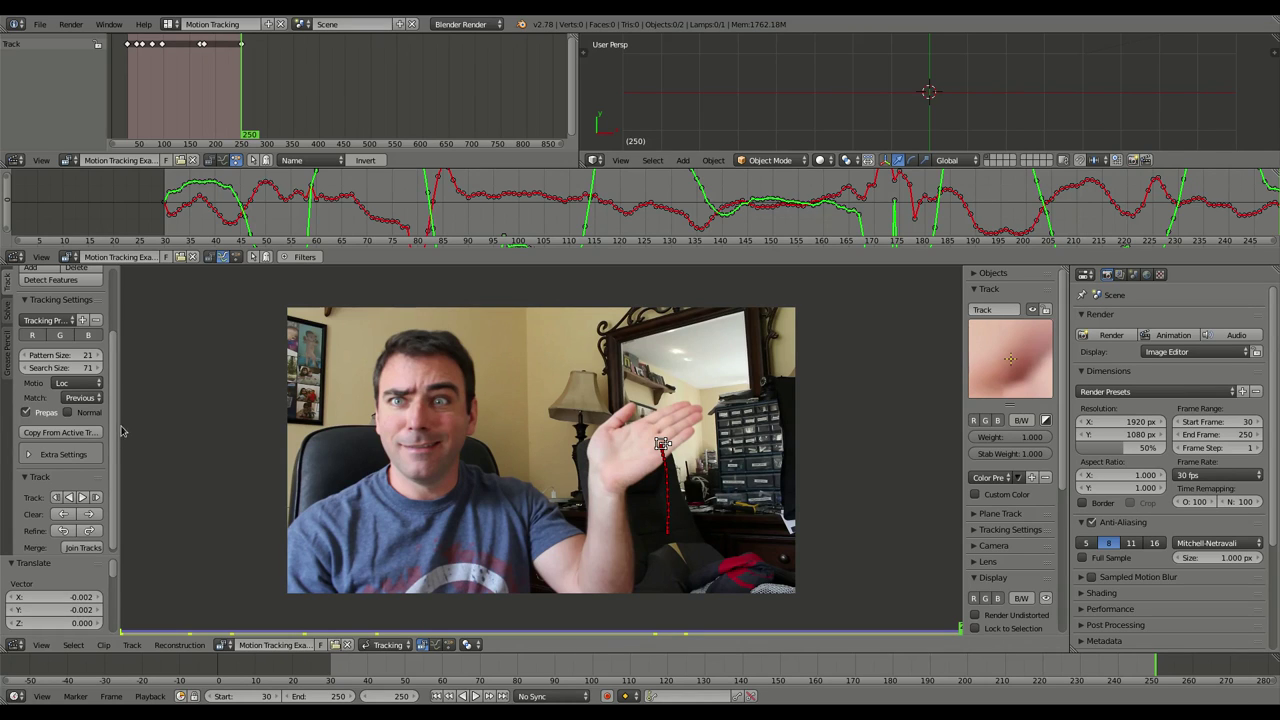
Create the Track empty with Link Empty to Track under the Solve tab's Geometry panel.
click(6, 317)
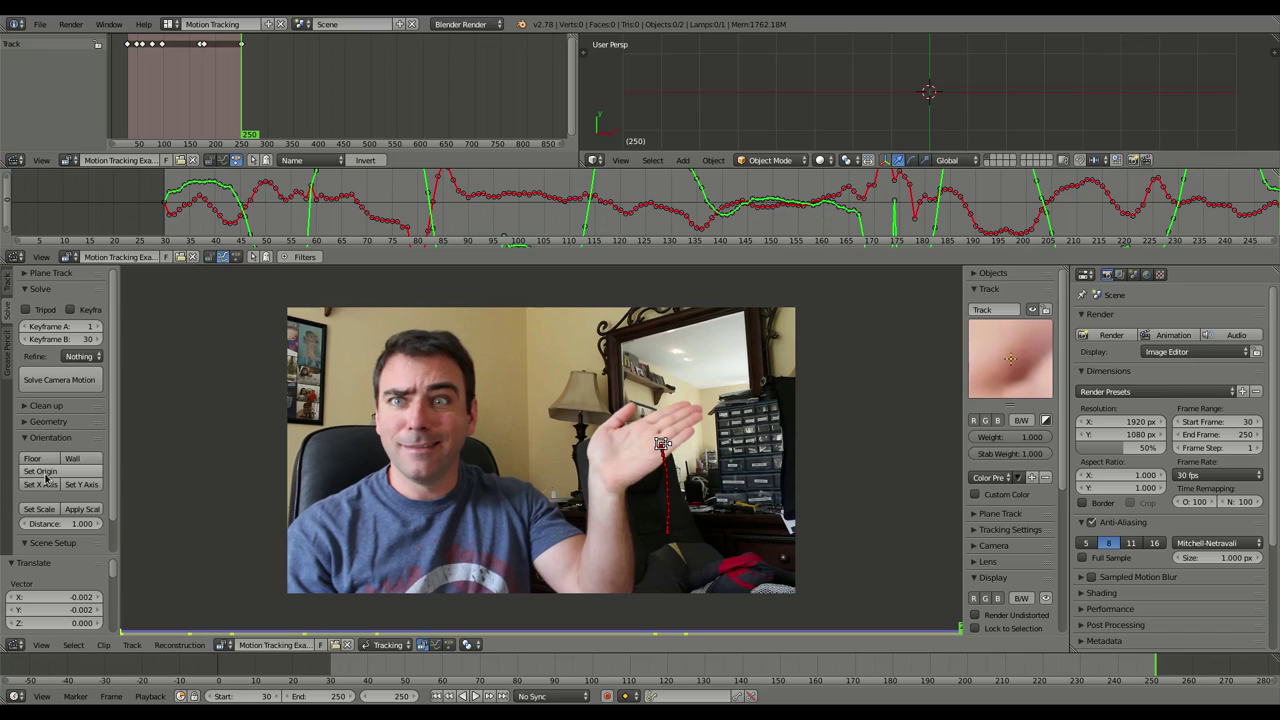
click(24, 422)
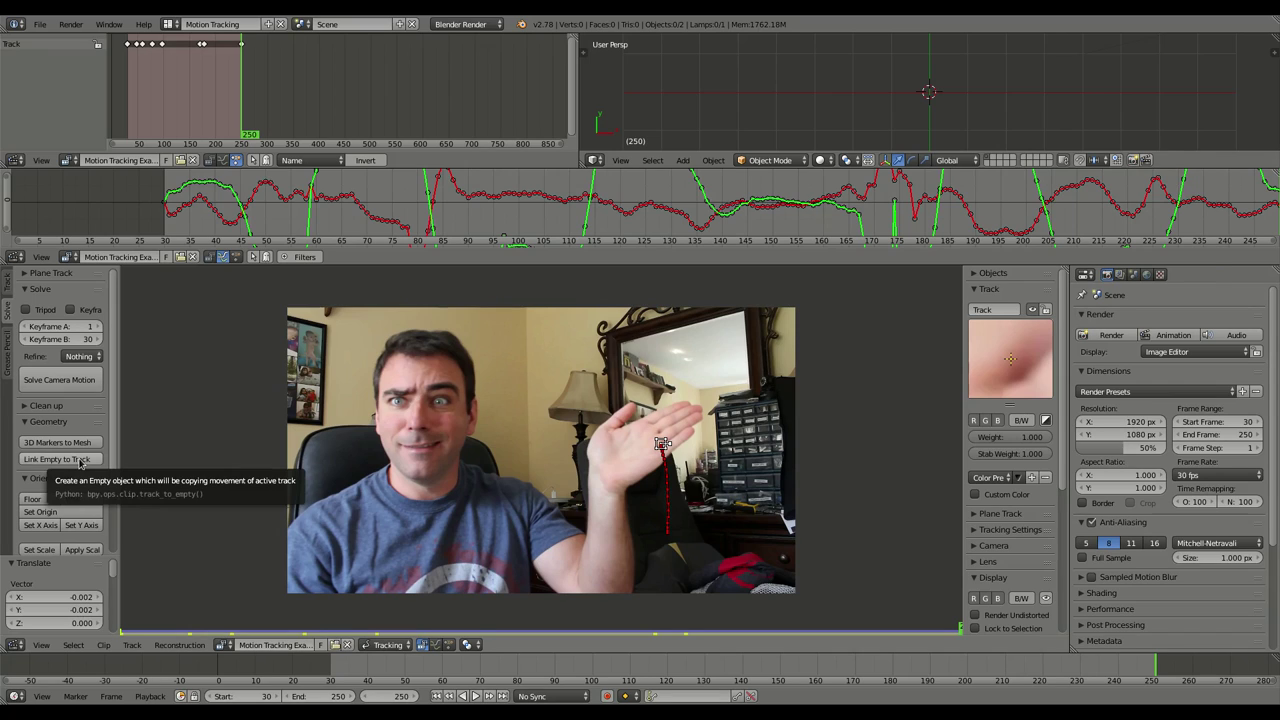
click(81, 461)
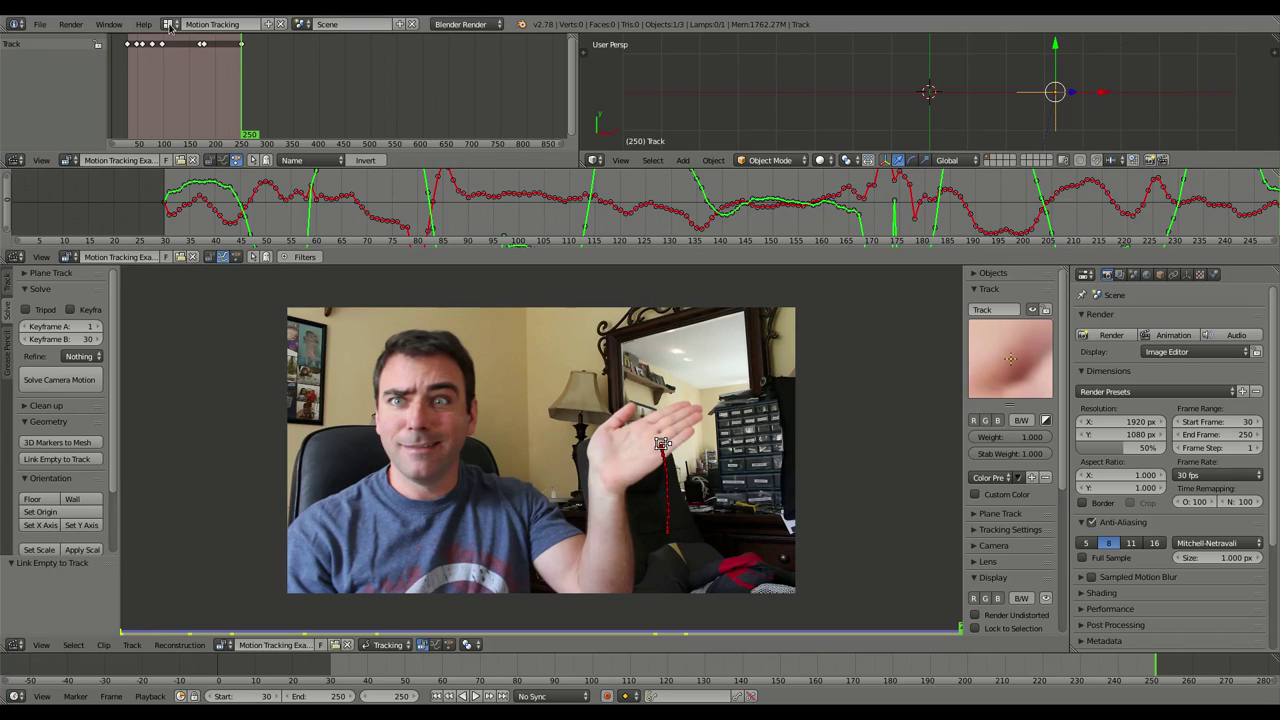
click(170, 27)
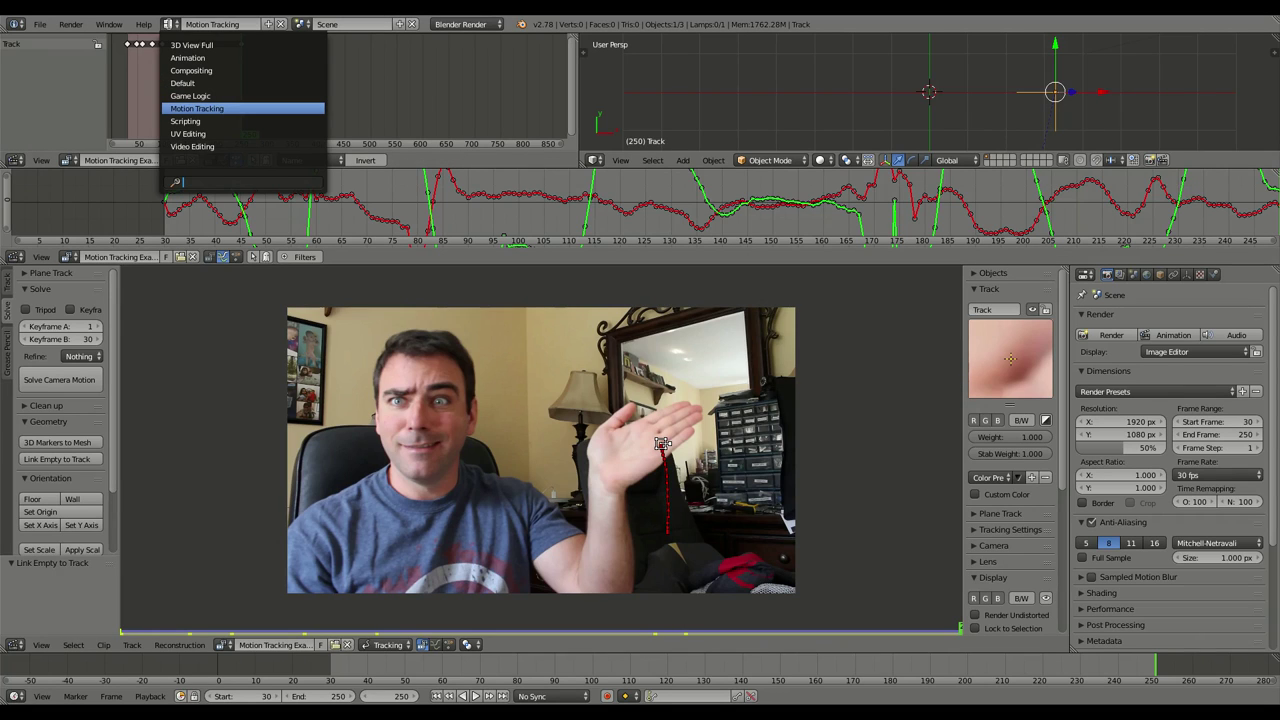
Switch to the Default layout and watch the Track empty move through the camera view.
click(182, 83)
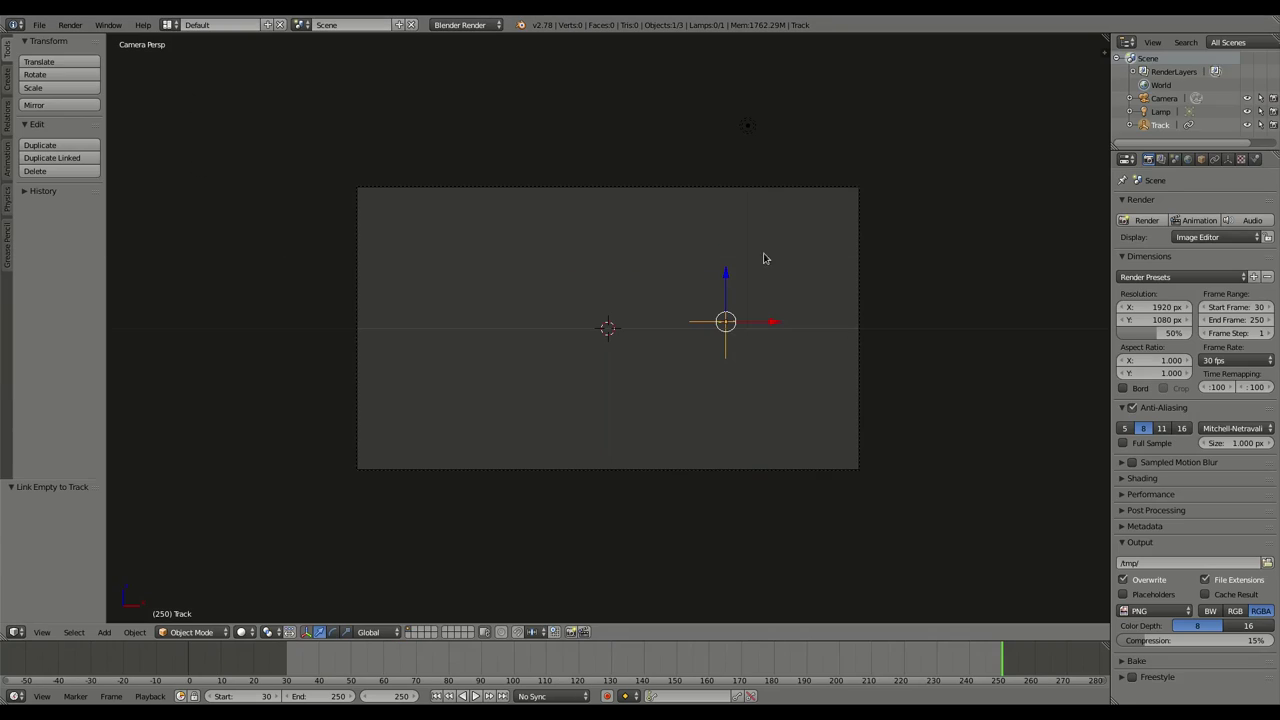
mouse_move(782, 304)
middle_down()
mouse_move(774, 331)
mouse_move(706, 352)
mouse_move(764, 326)
mouse_move(726, 330)
middle_up()
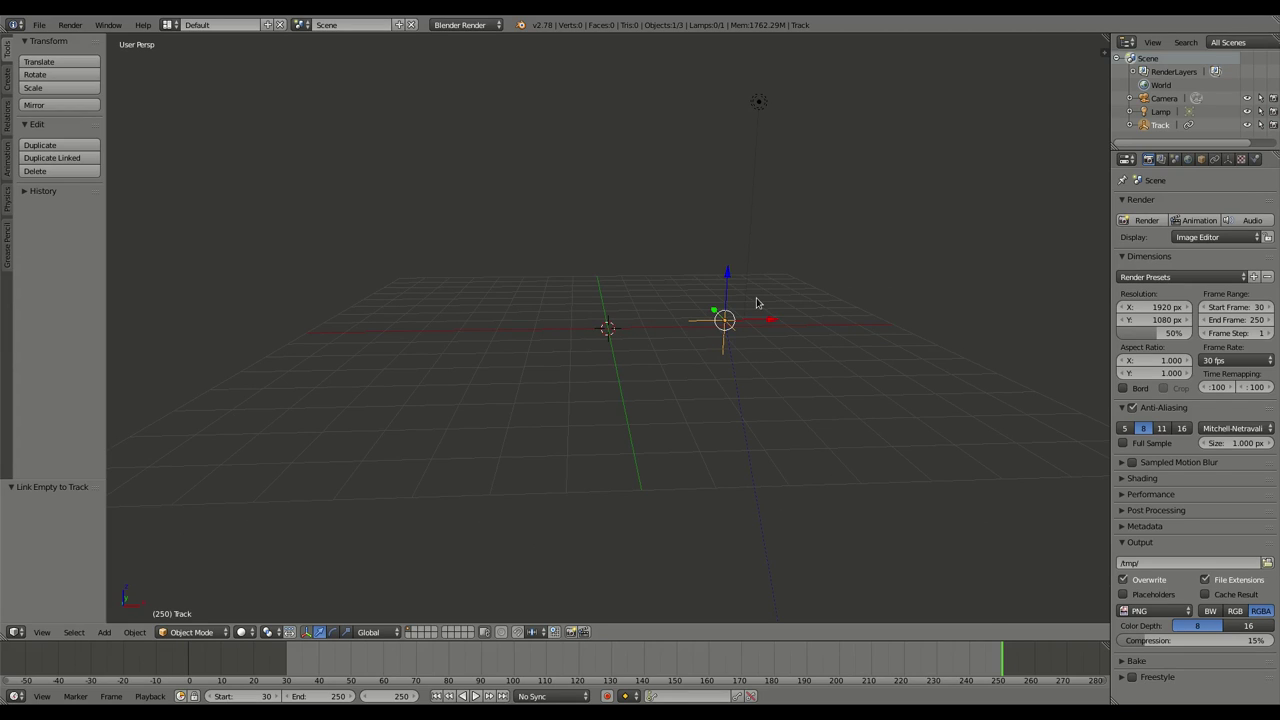
key(alt+a)
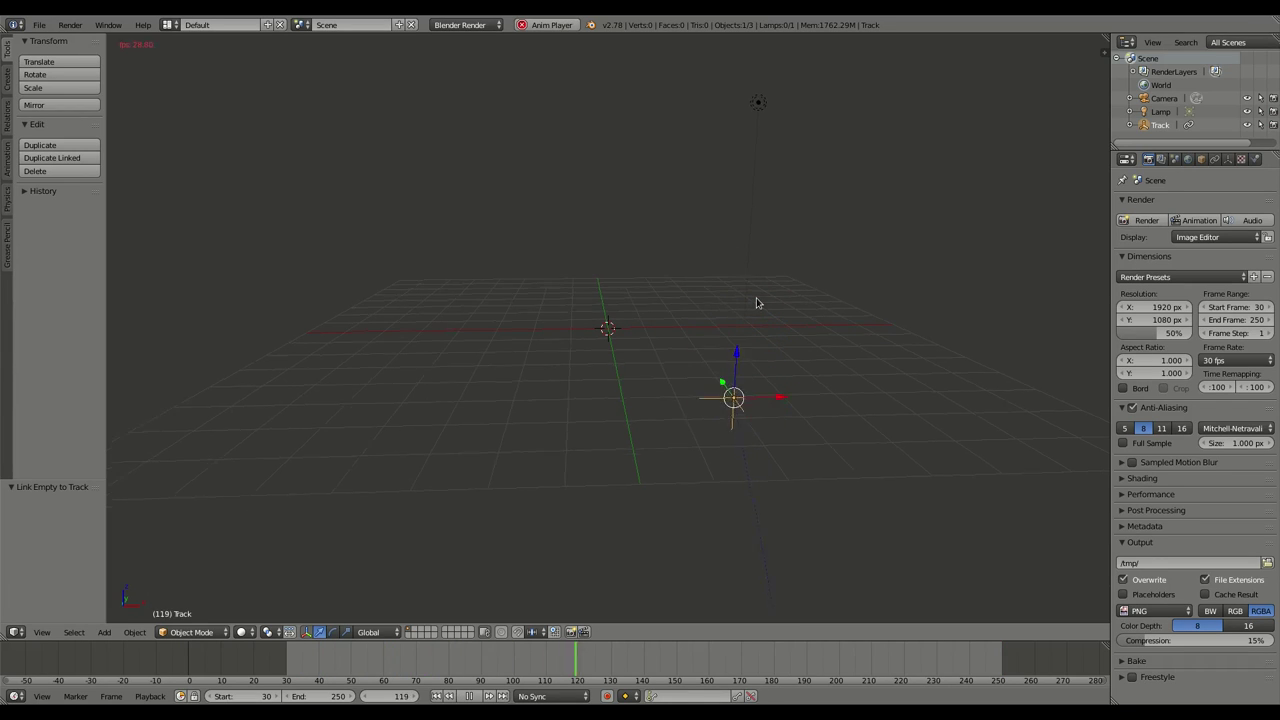
key(KP_0)
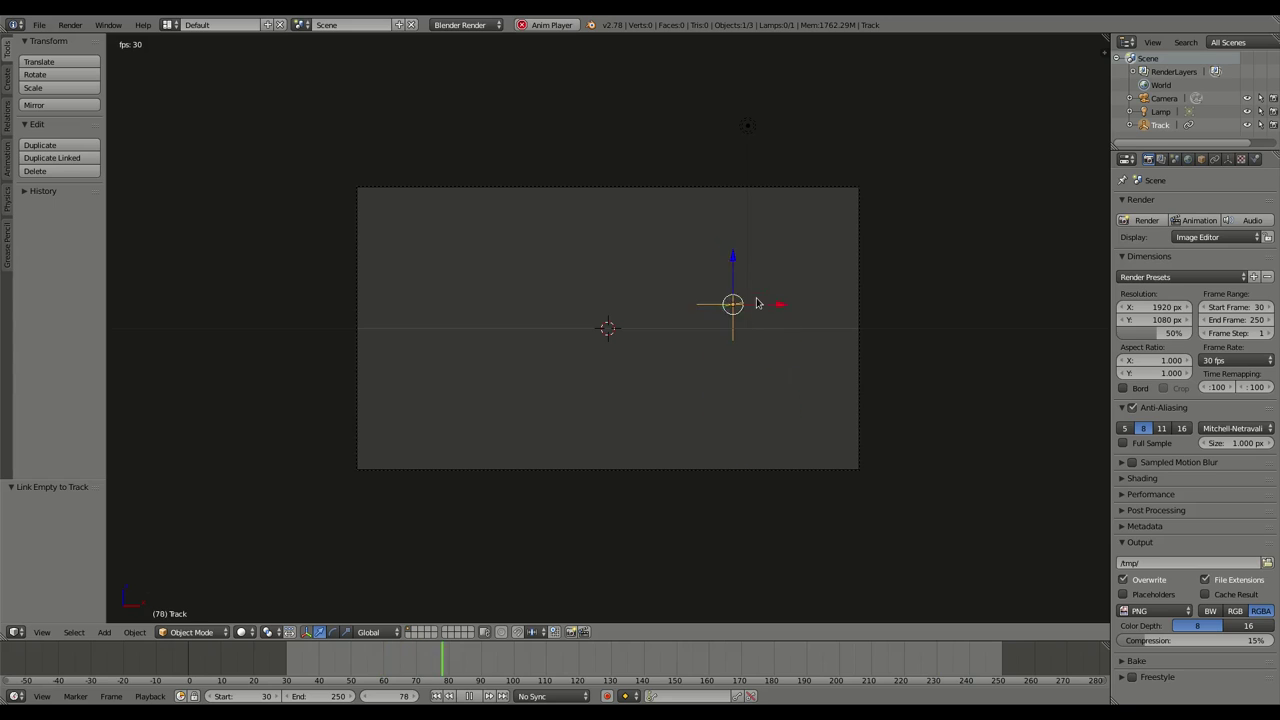
key(Escape)
Enable background images and load the Motion Tracking Example mp4 from Downloads as the background.
key(n)
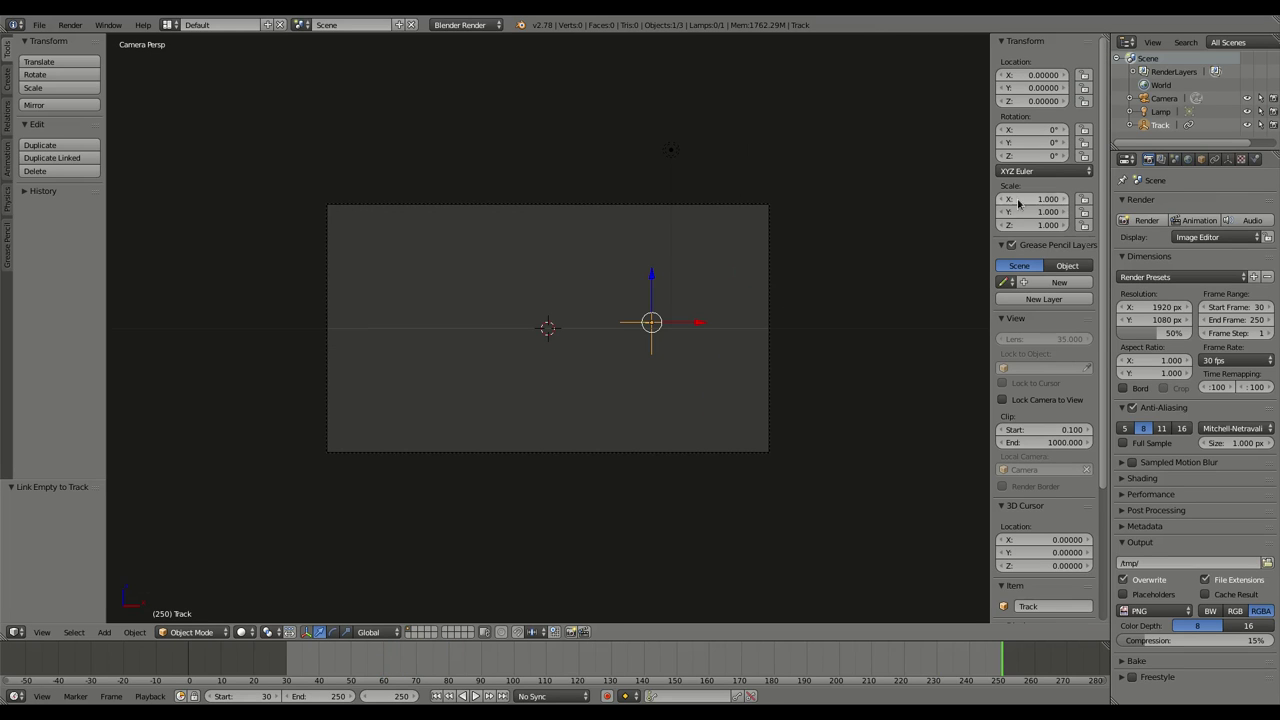
scroll(1037, 490, down, 2)
scroll(1027, 600, down, 2)
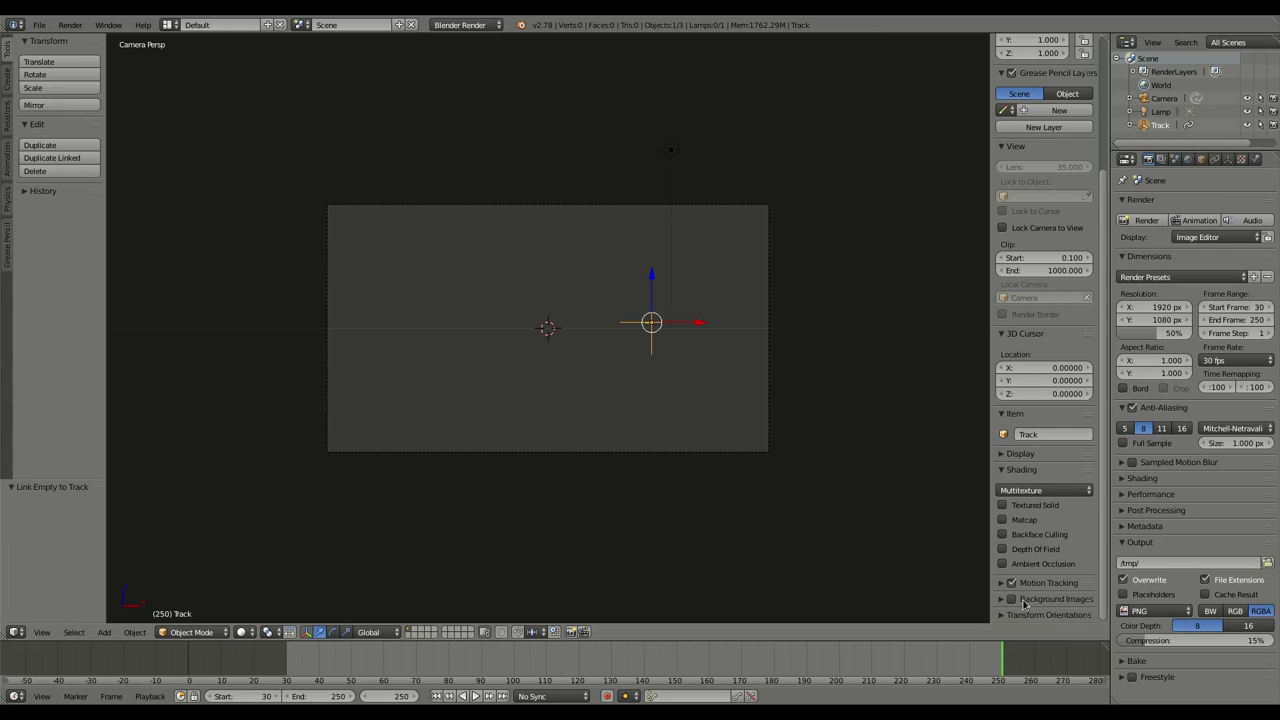
click(1001, 599)
scroll(1022, 608, down, 1)
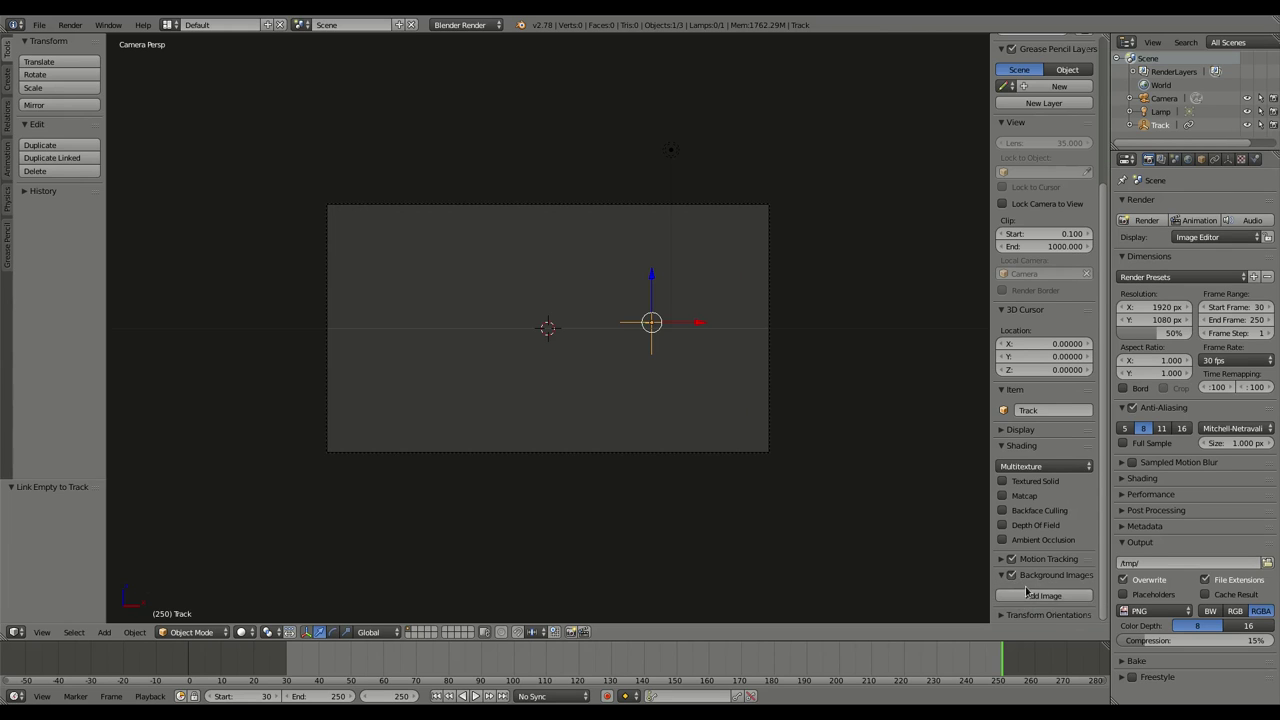
scroll(1026, 598, down, 2)
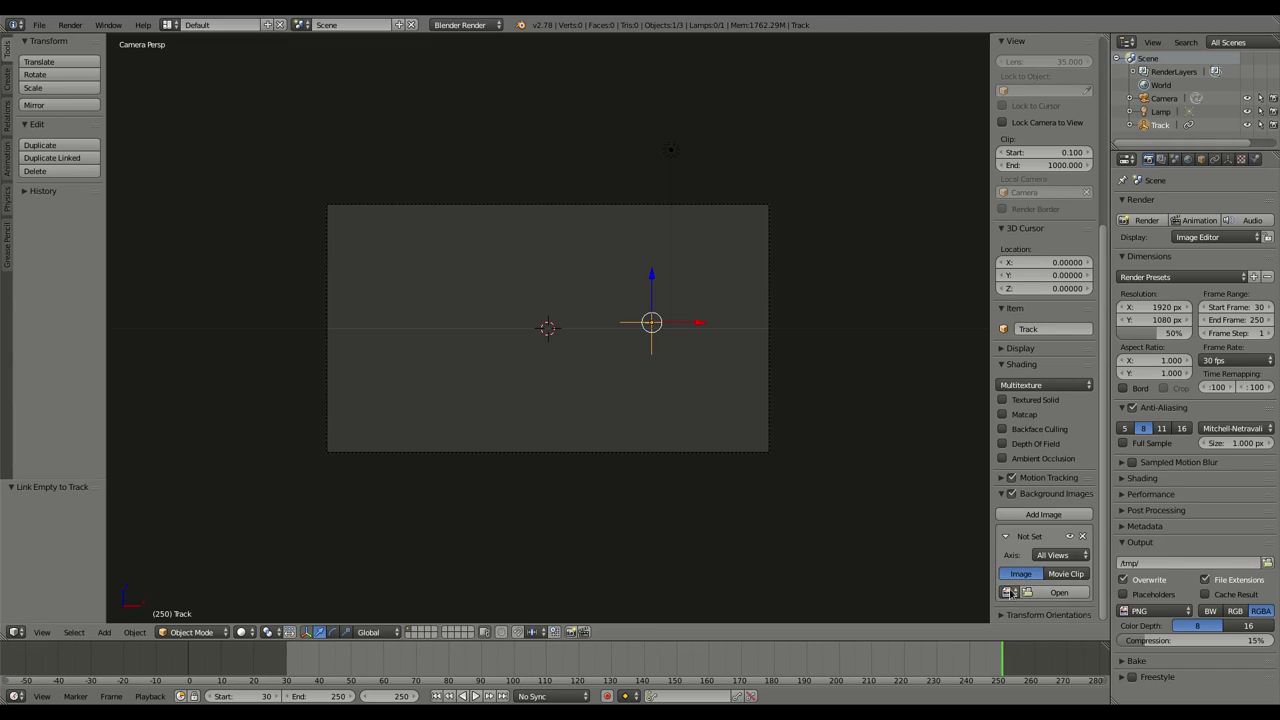
click(1008, 592)
click(1036, 596)
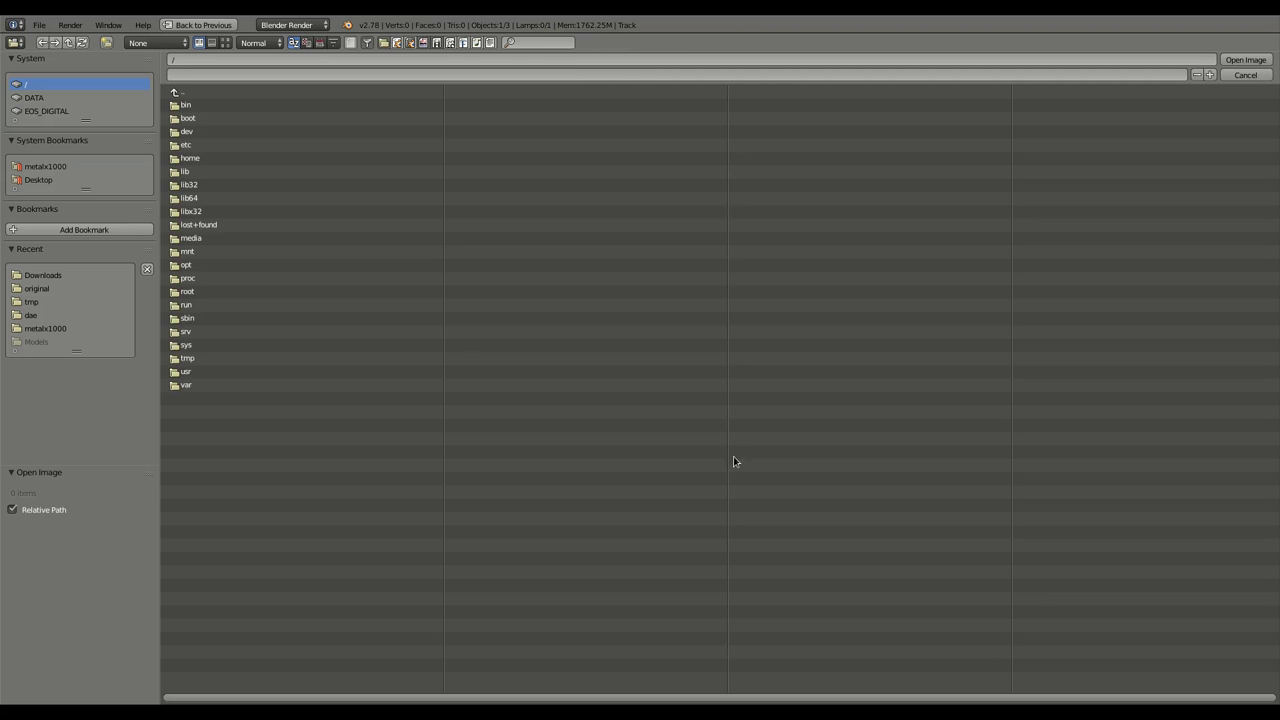
click(48, 276)
click(265, 145)
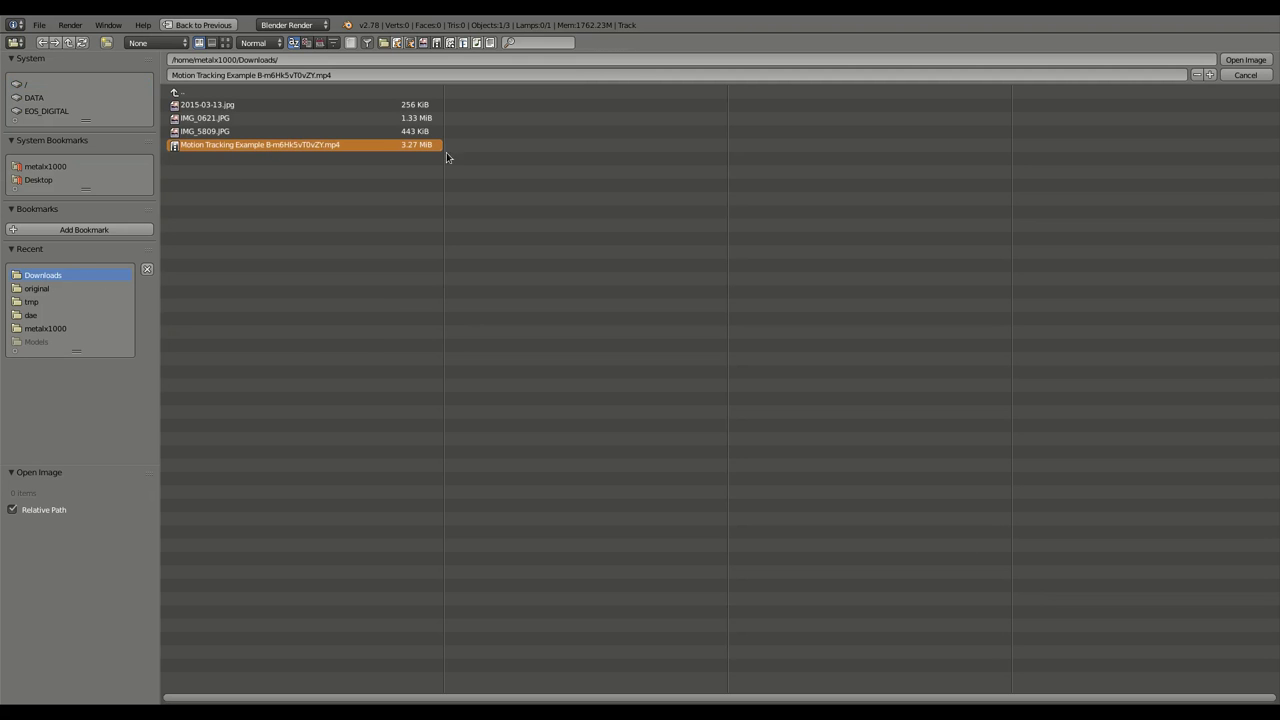
click(1245, 60)
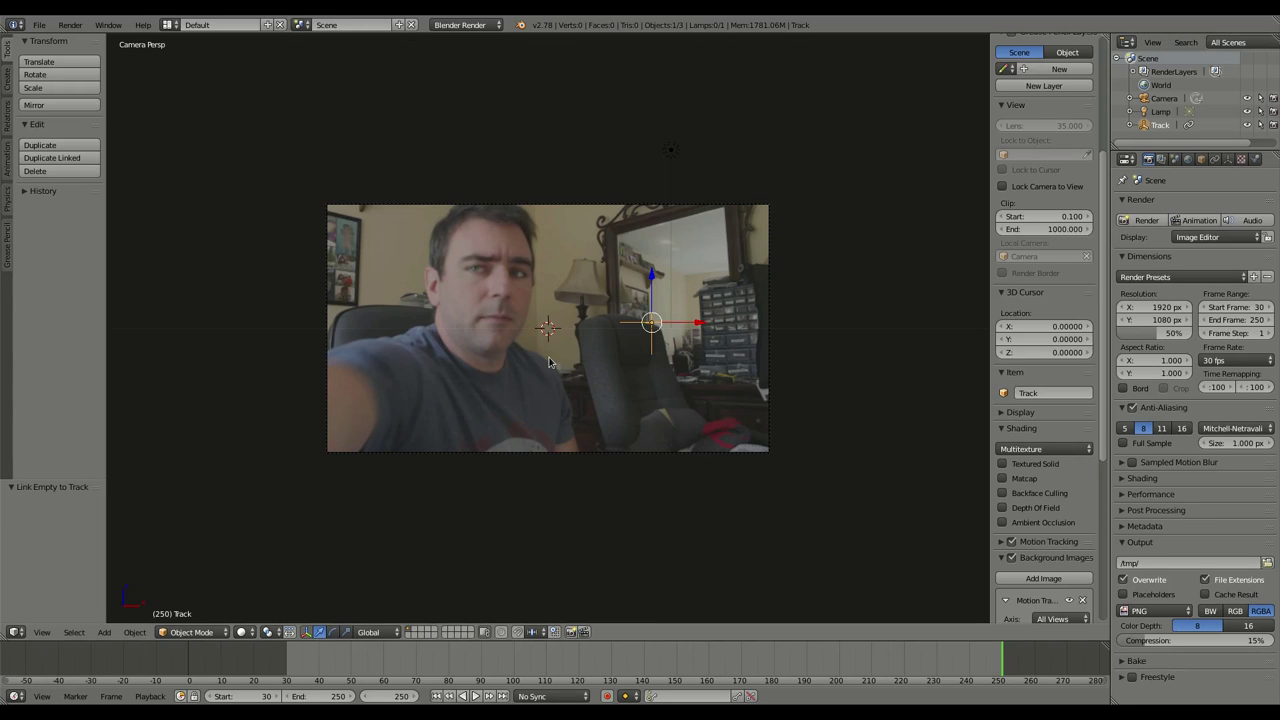
Play the footage from frame 30 and render a test frame with F12.
click(288, 657)
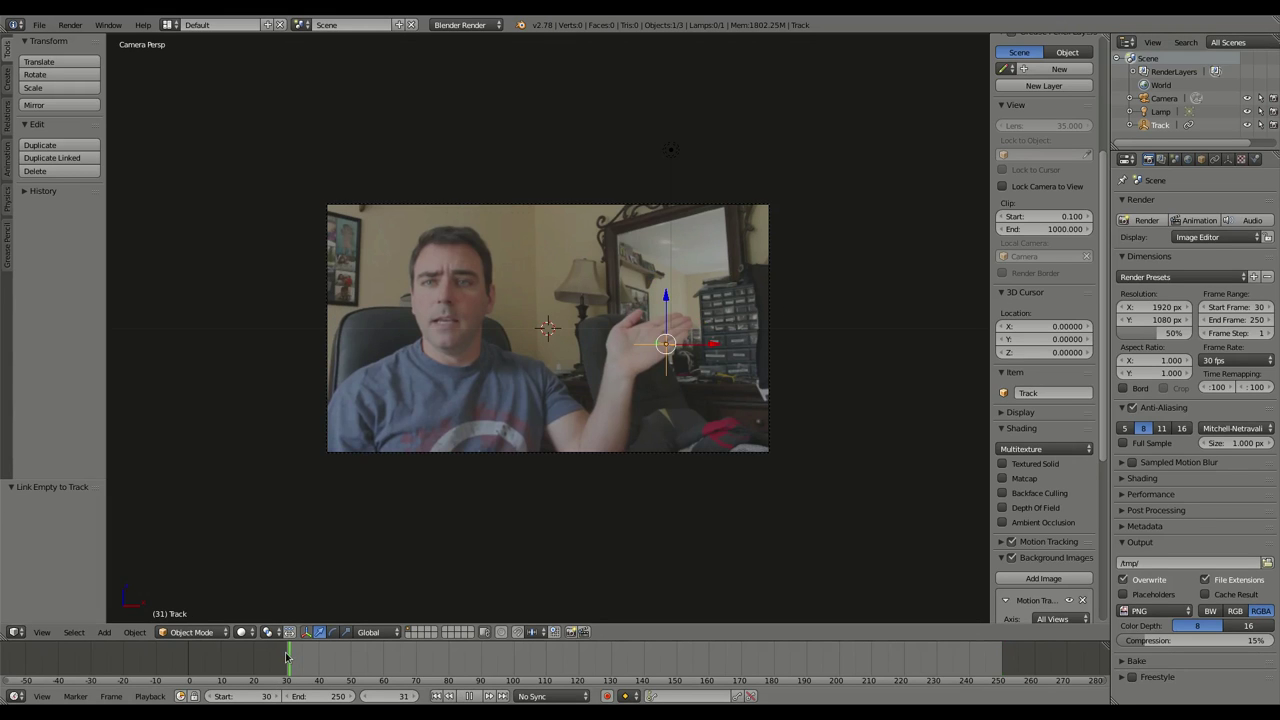
key(alt+a)
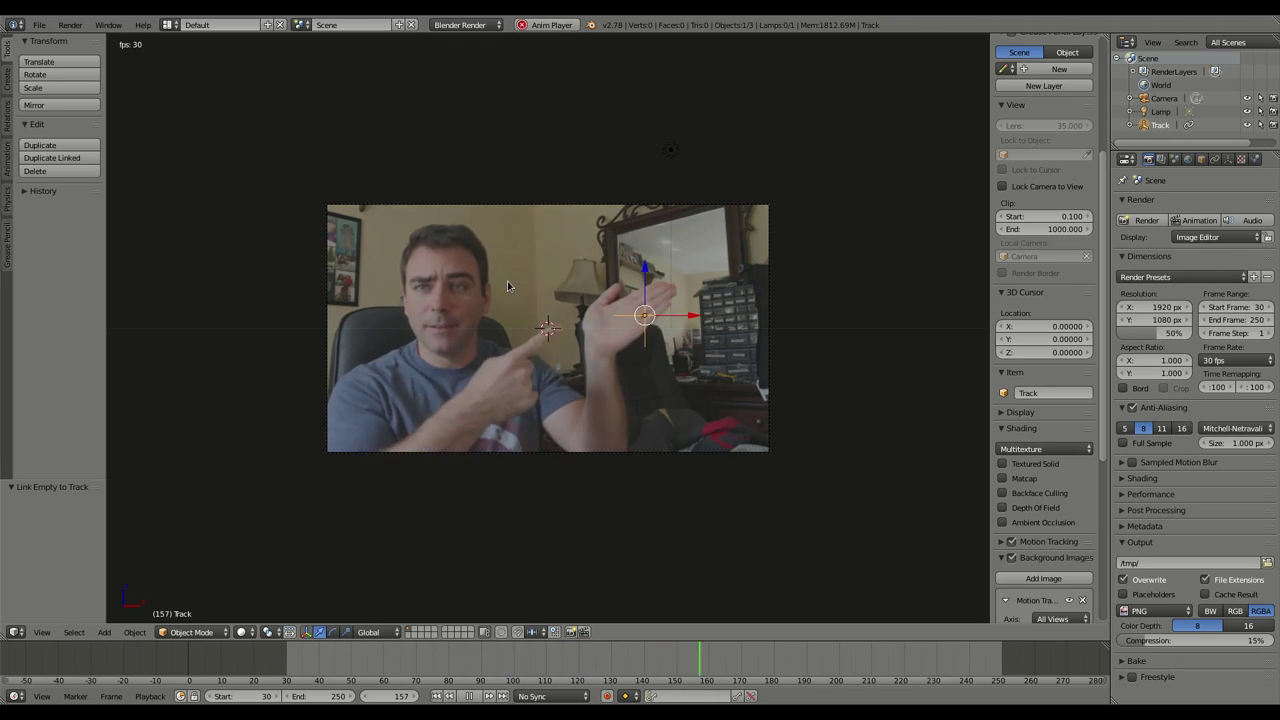
key(Escape)
key(F12)
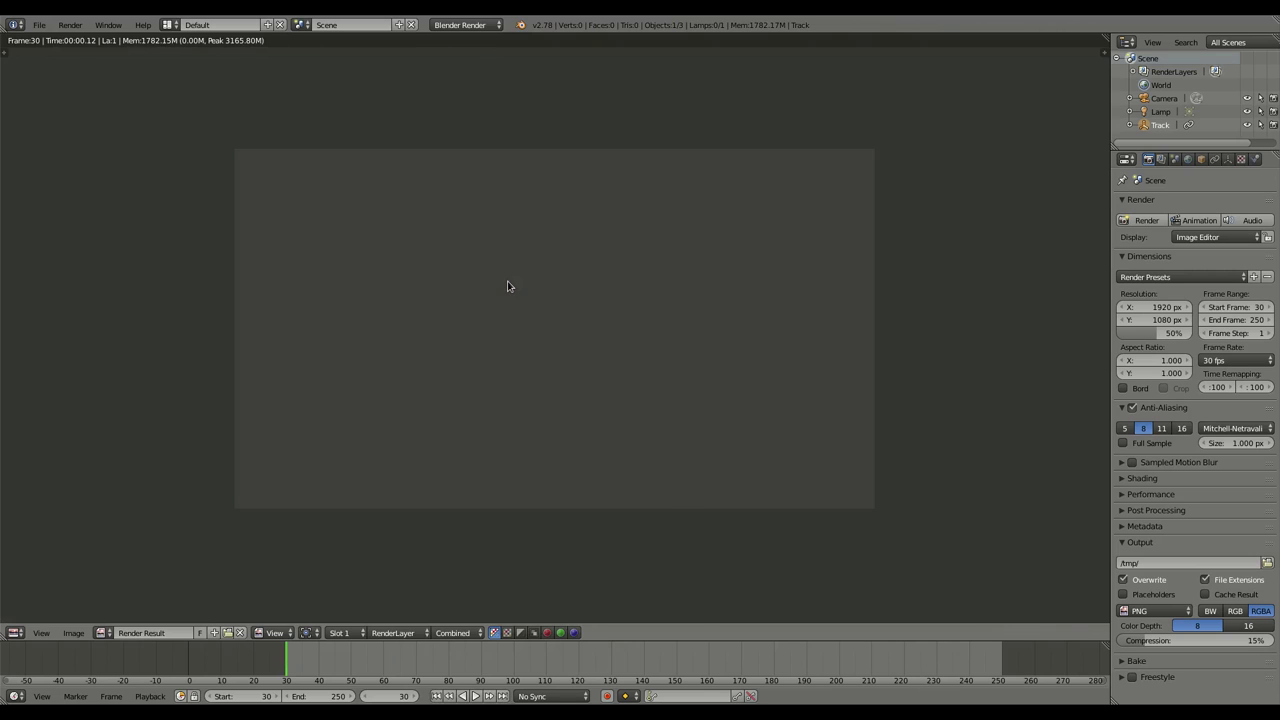
key(Escape)
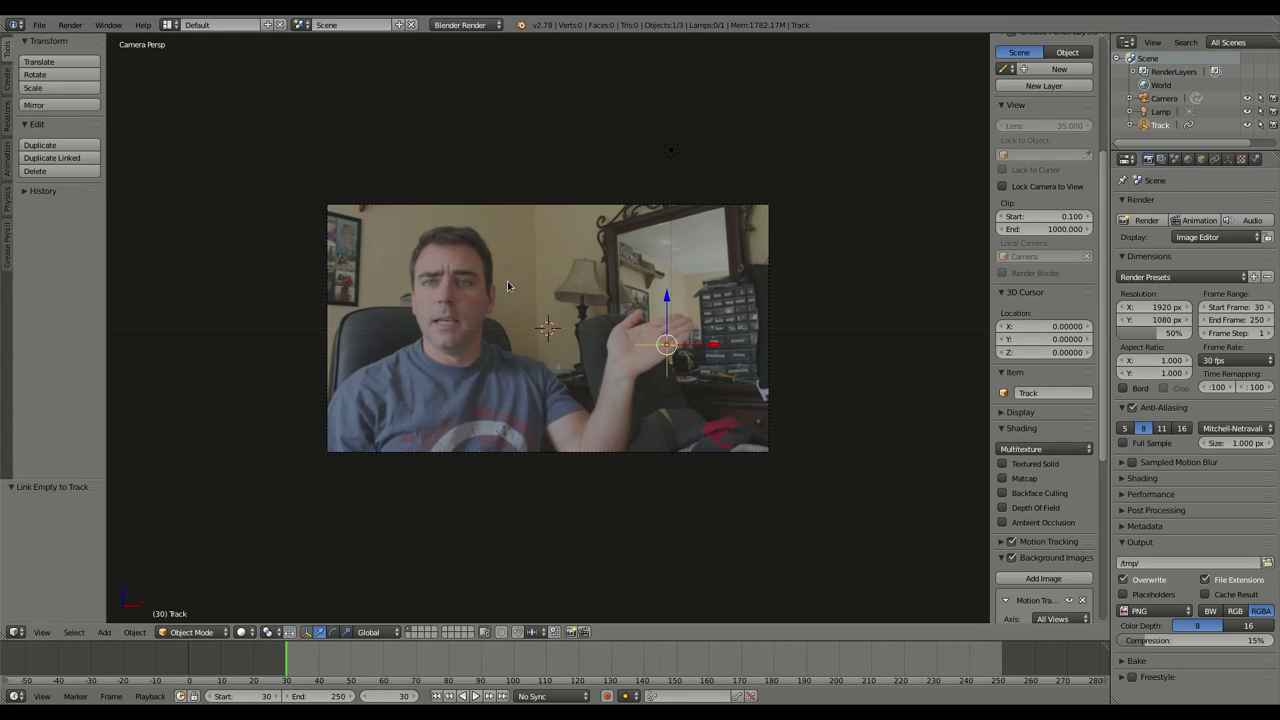
Add a smooth-shaded Suzanne monkey head via an operator search for 'monkey' and start moving it toward the raised hand.
key(space)
text(mo)
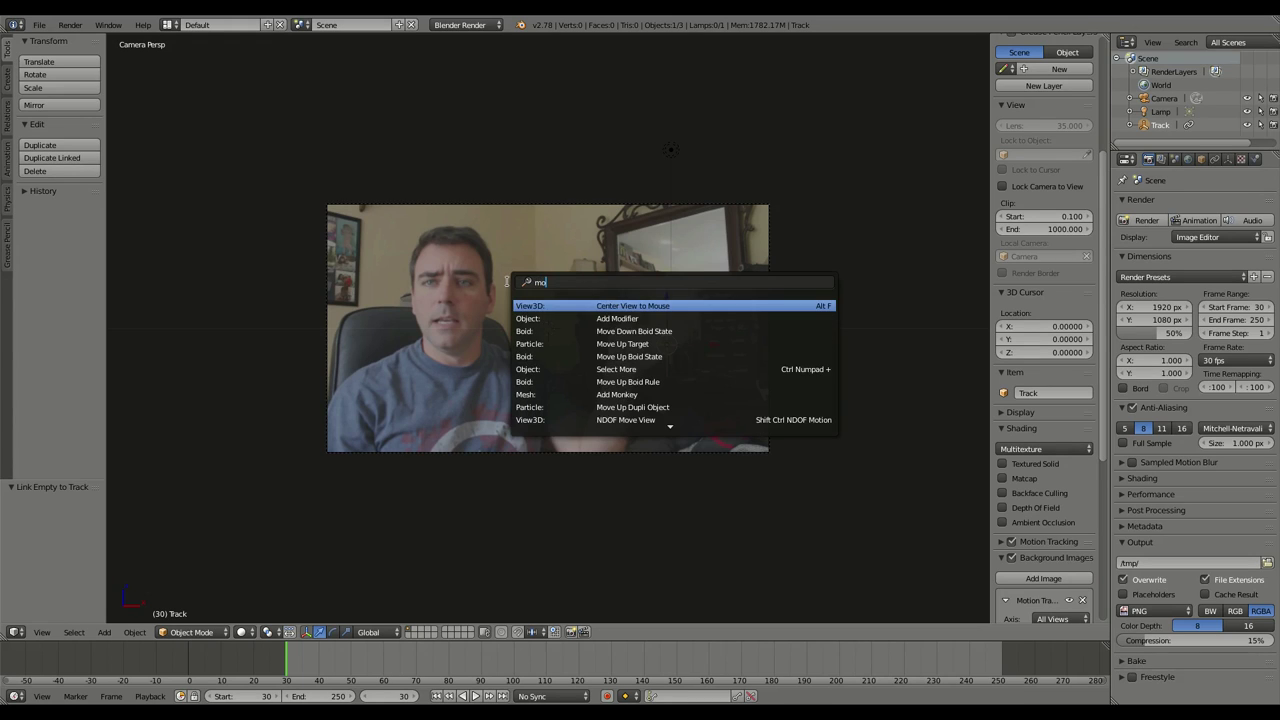
key(Escape)
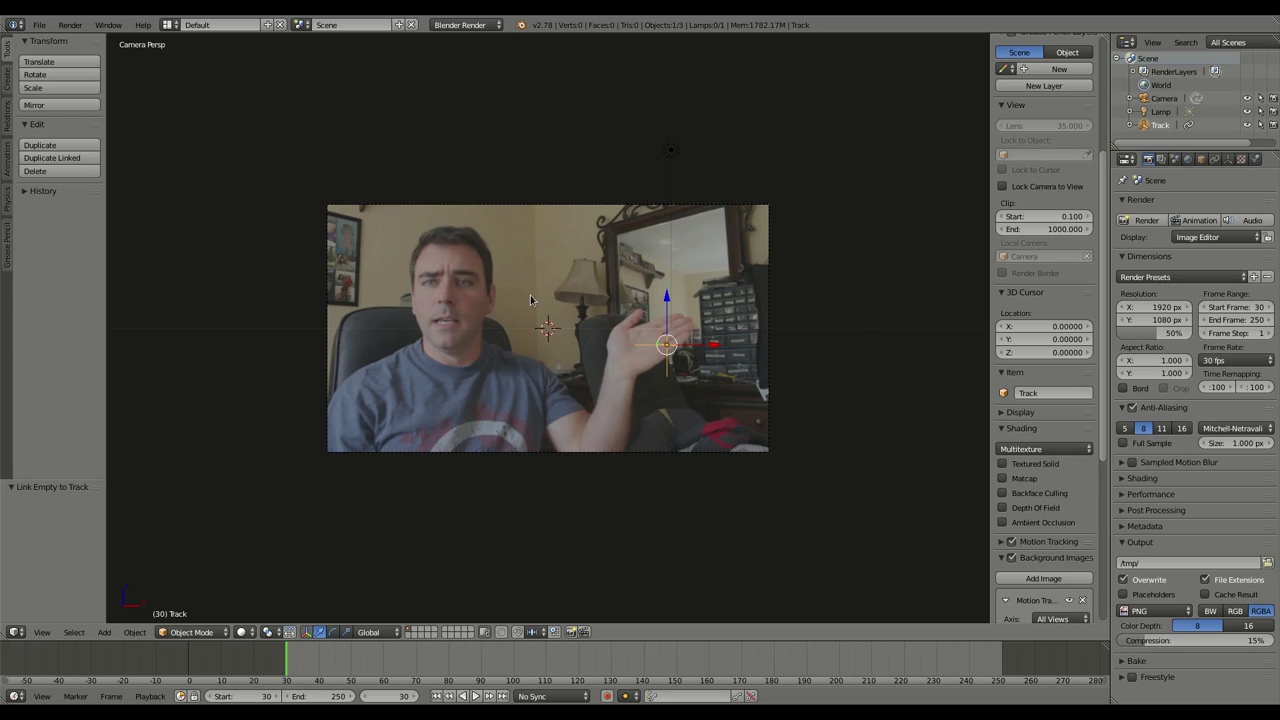
key(space)
text(mok)
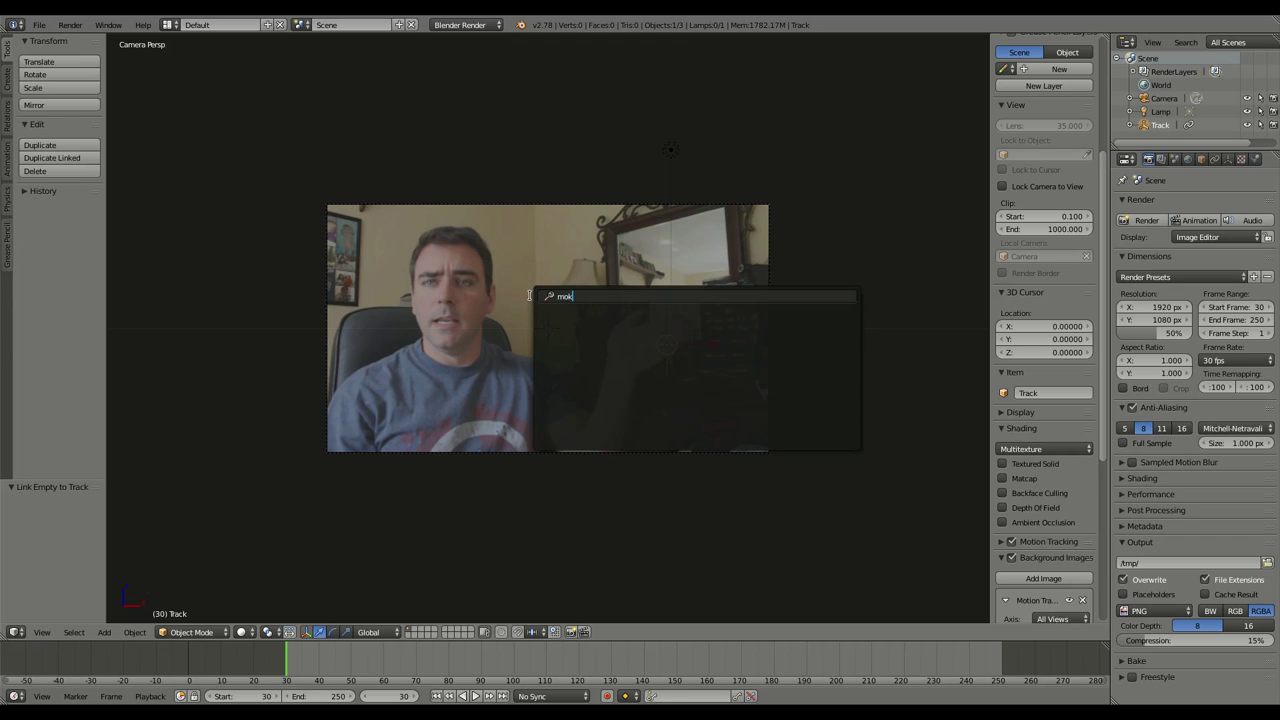
key(BackSpace)
text(nk)
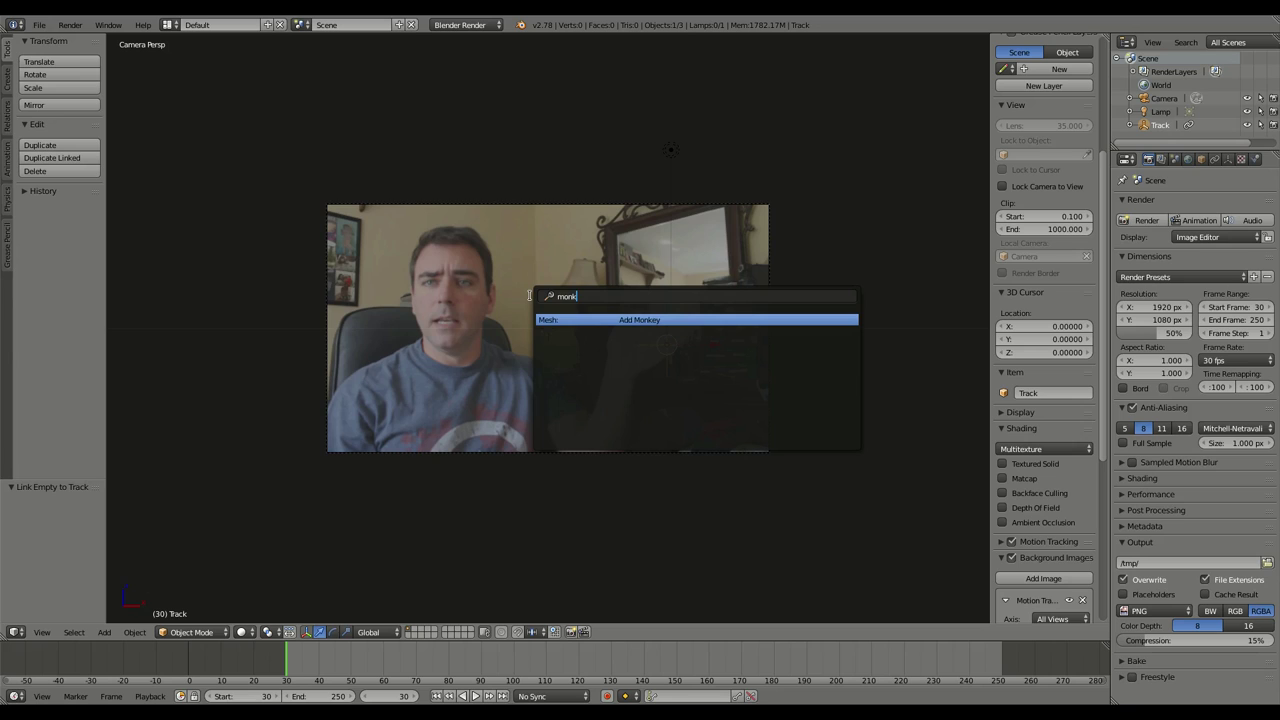
key(Return)
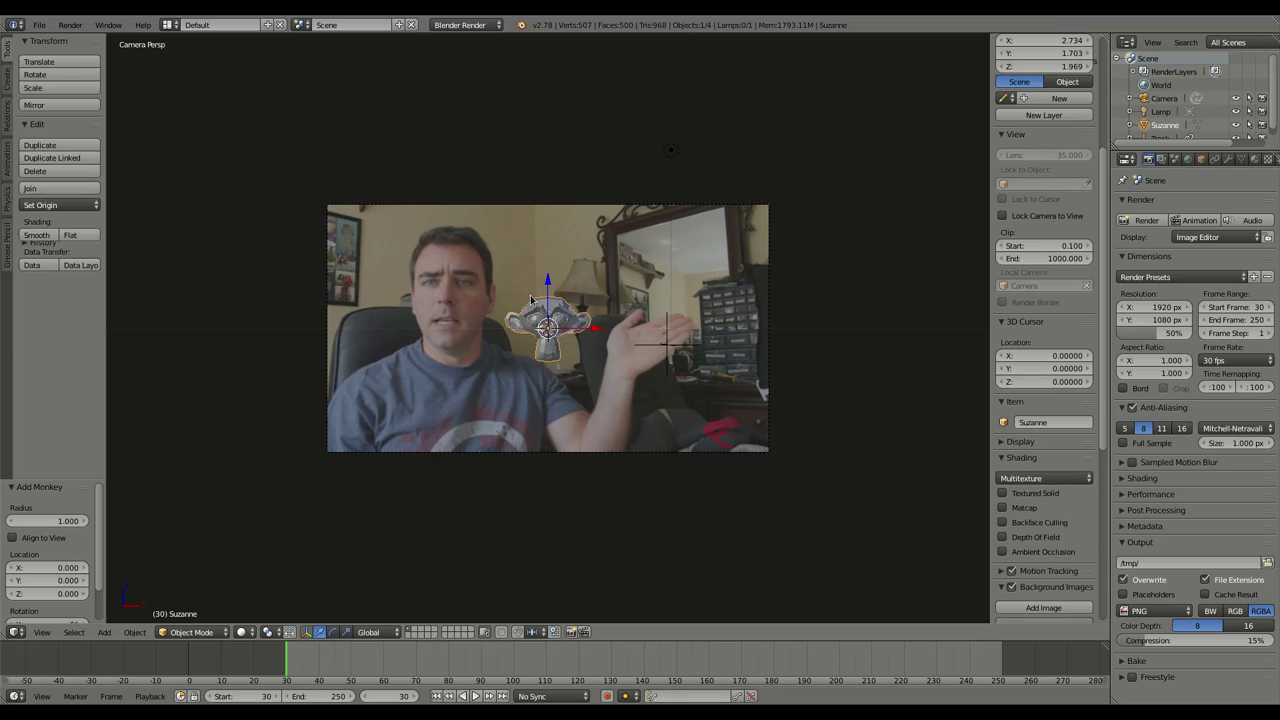
click(35, 238)
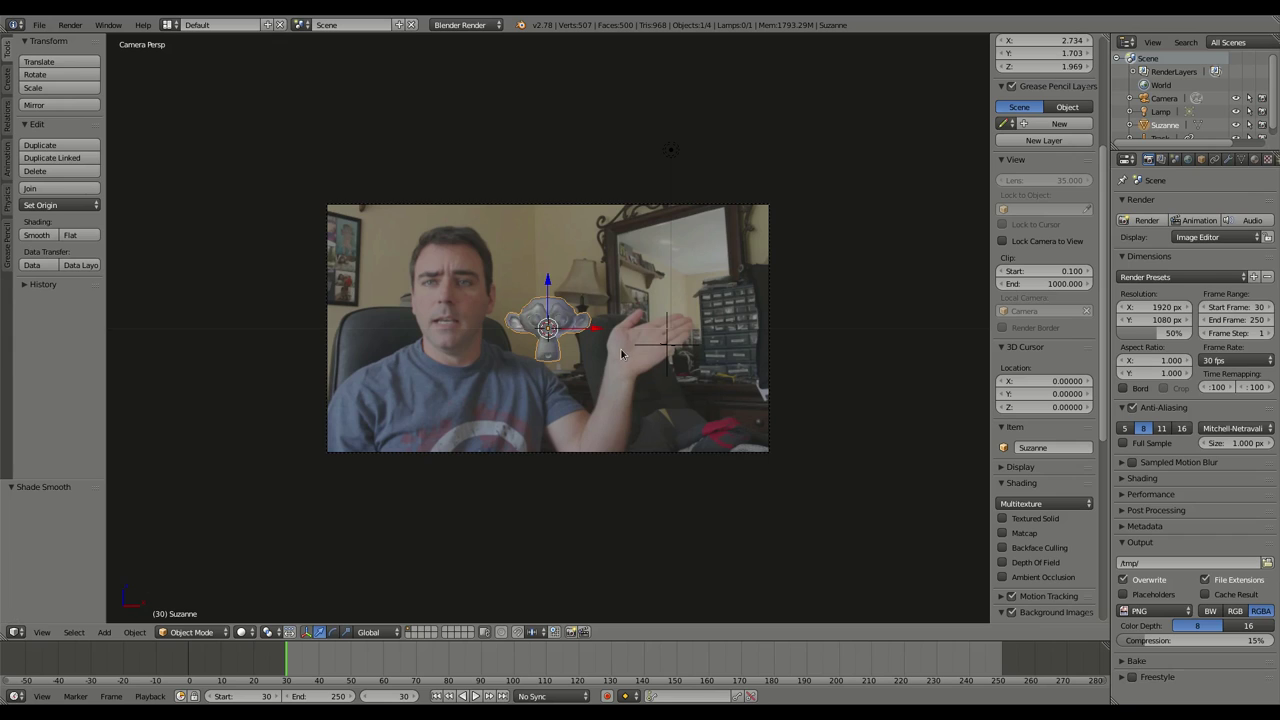
key(g)
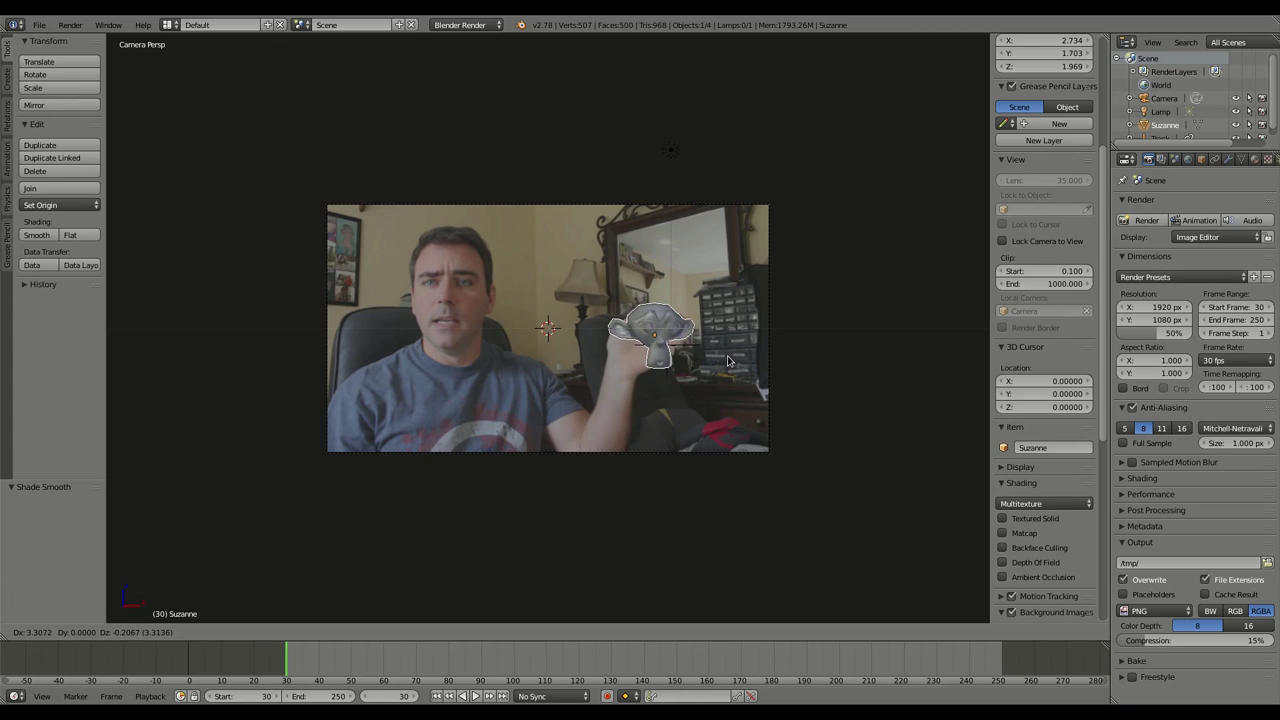
Drop Suzanne onto the raised hand at X 3.307, Y 0, Z -0.207 and return to camera view.
click(728, 360)
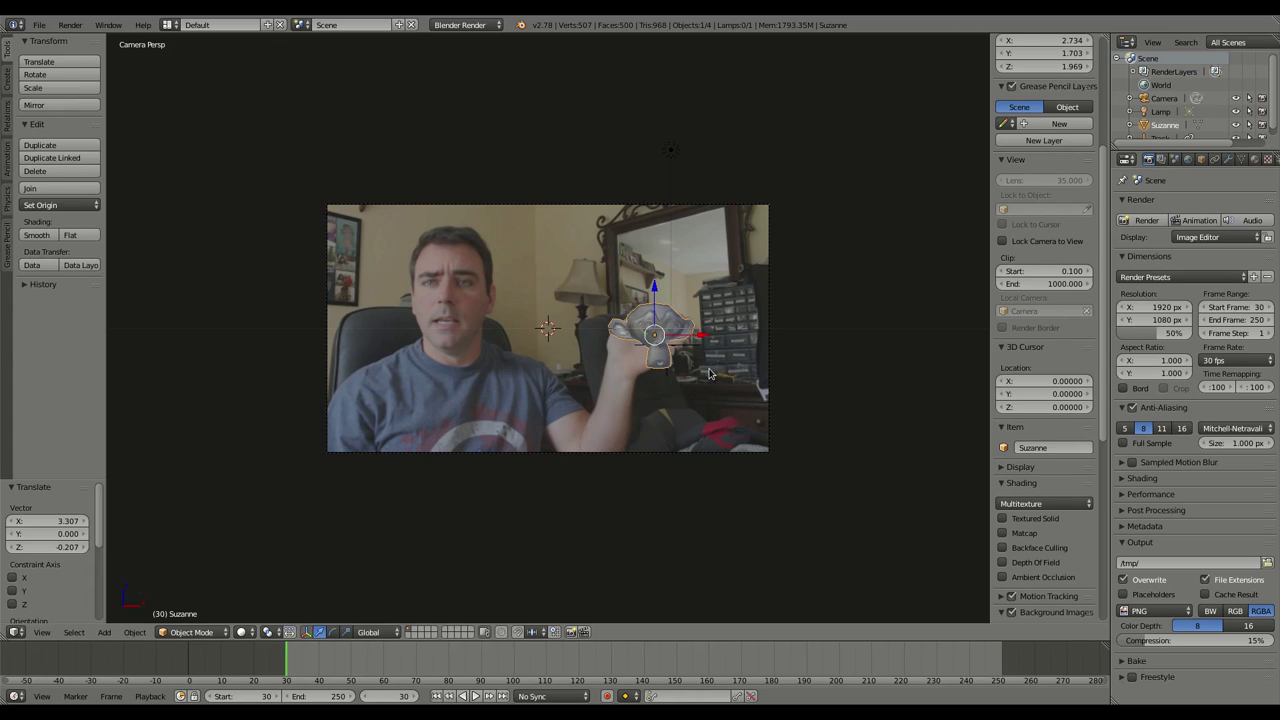
mouse_move(709, 373)
middle_down()
mouse_move(564, 436)
mouse_move(697, 391)
middle_up()
key(KP_0)
Parent Suzanne to the Track empty as Object, reselect Suzanne, and play the animation.
shift+right_click(720, 453)
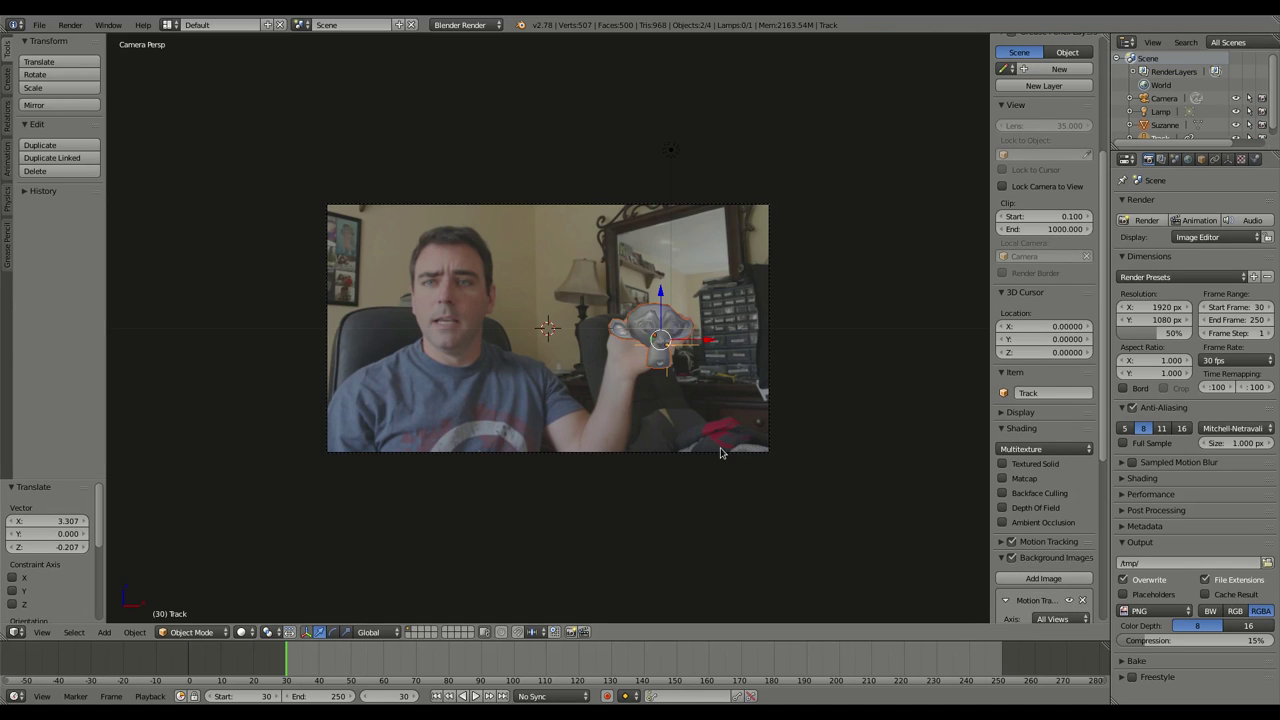
key(ctrl+p)
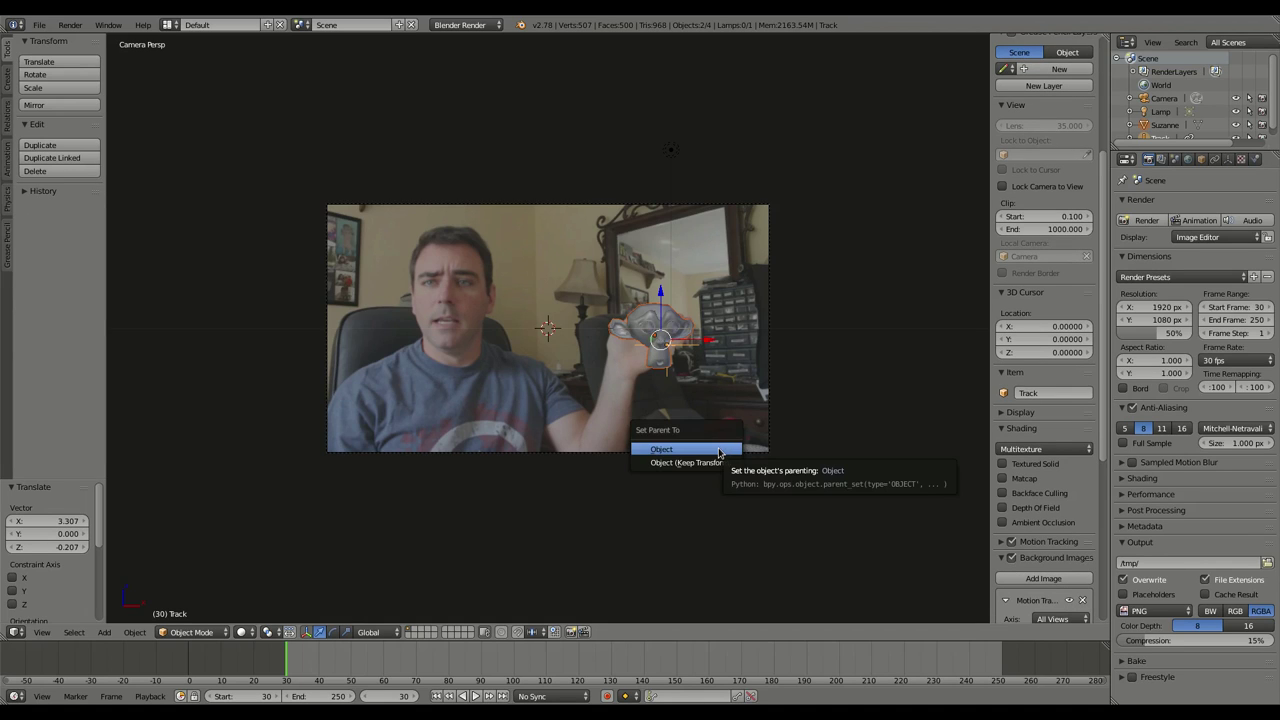
click(684, 452)
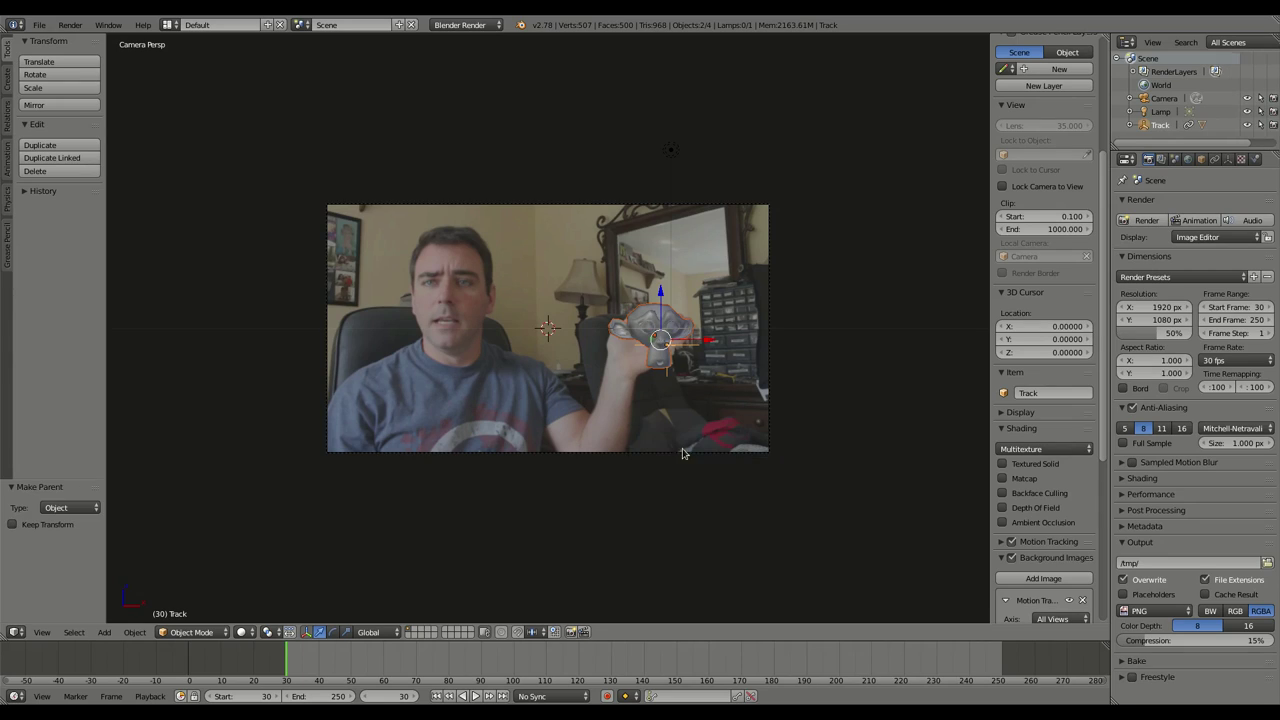
right_click(684, 350)
right_click(650, 323)
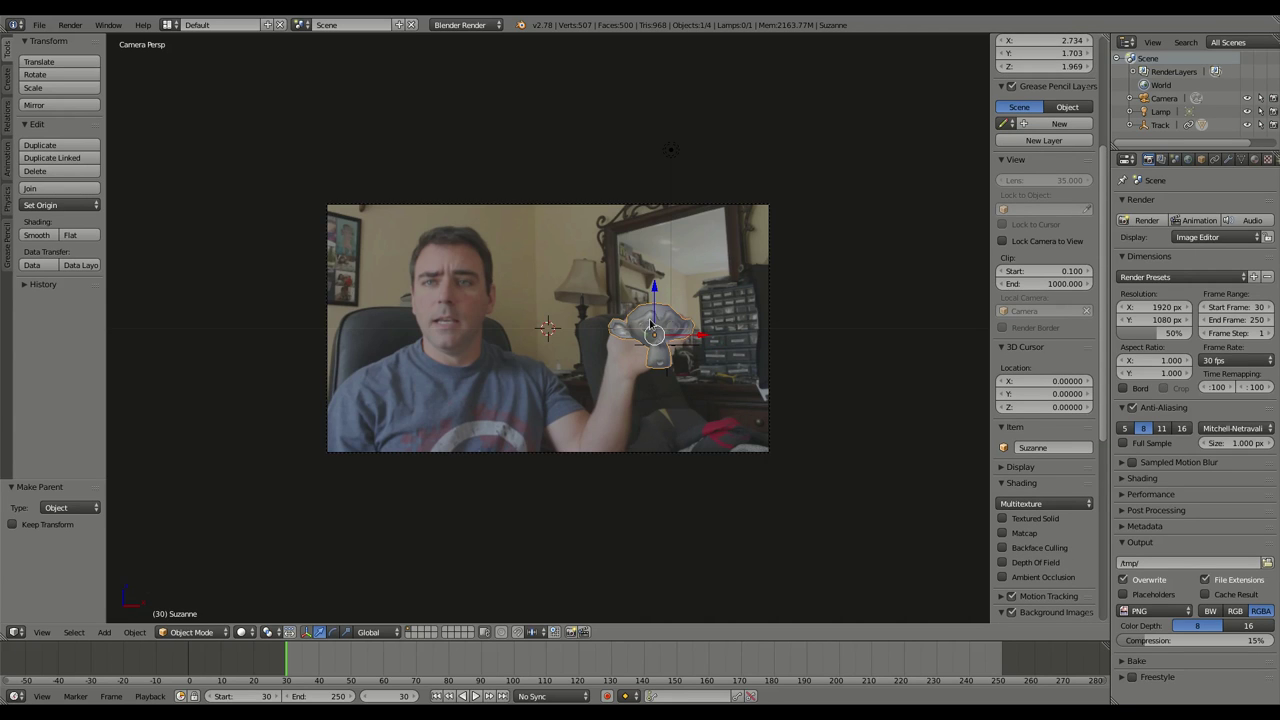
key(alt+a)
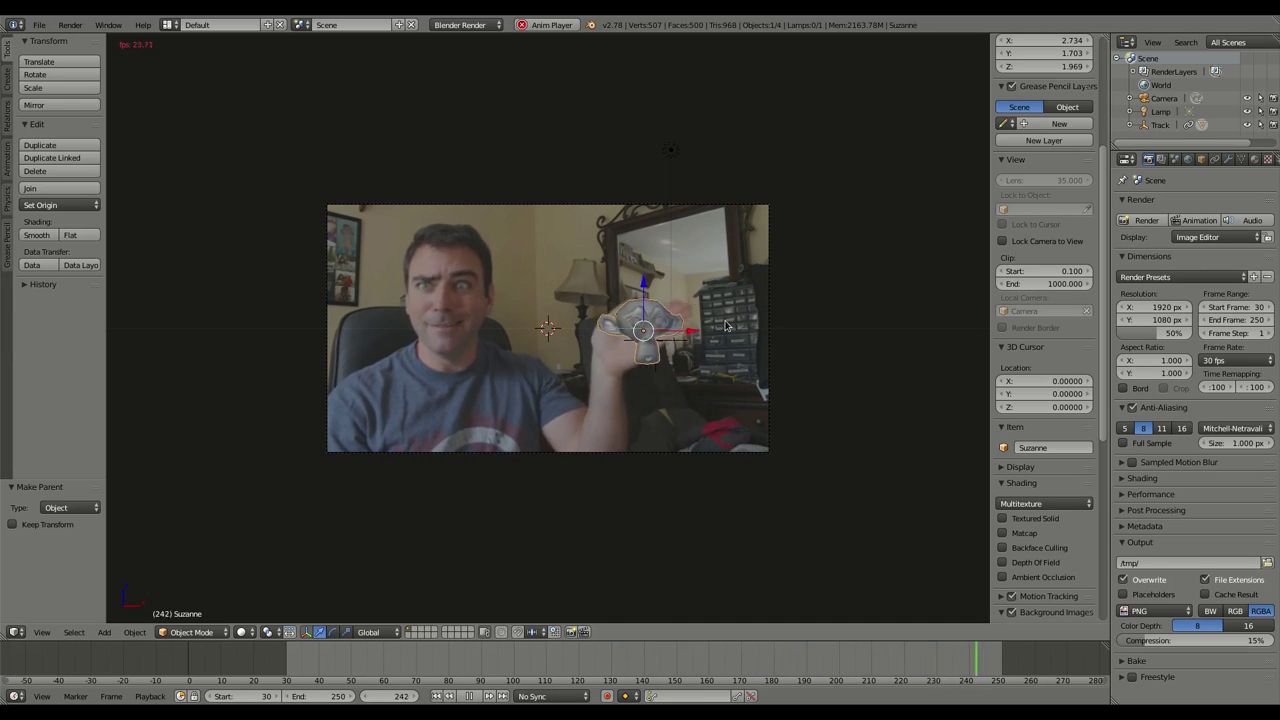
Stop playback, test-render the frame showing a dark Suzanne, and show the World settings.
key(Escape)
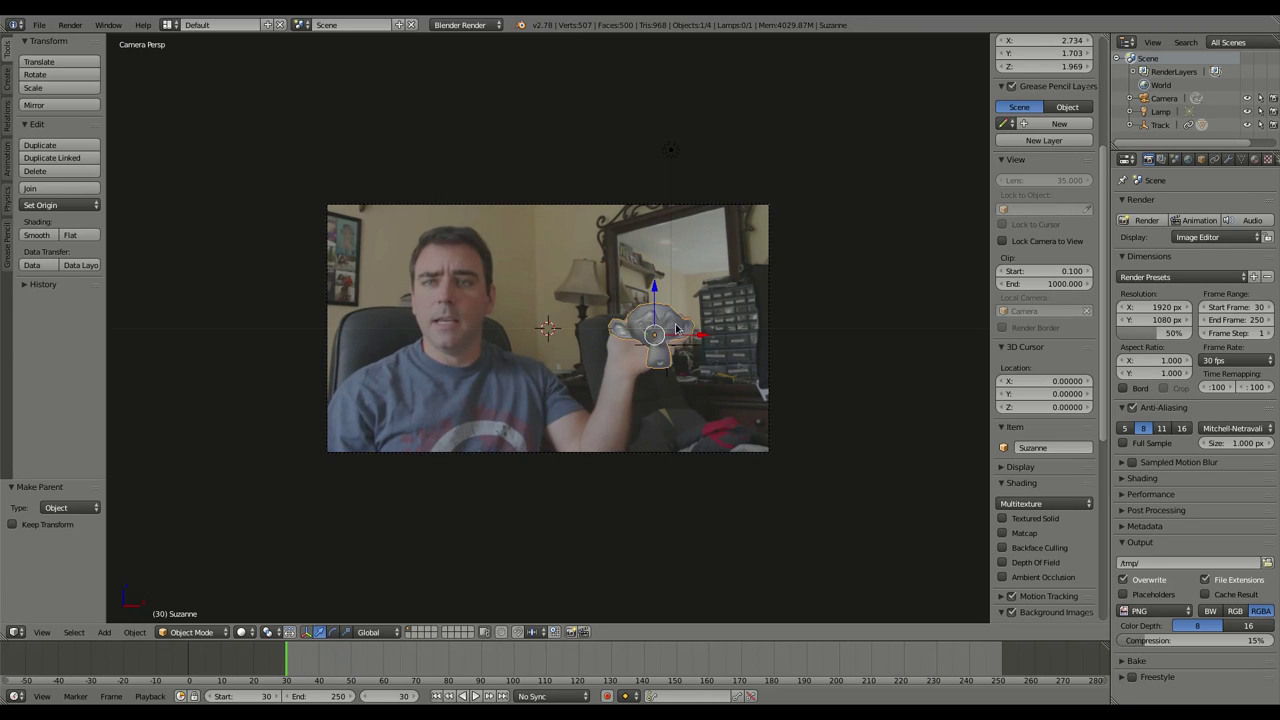
key(F12)
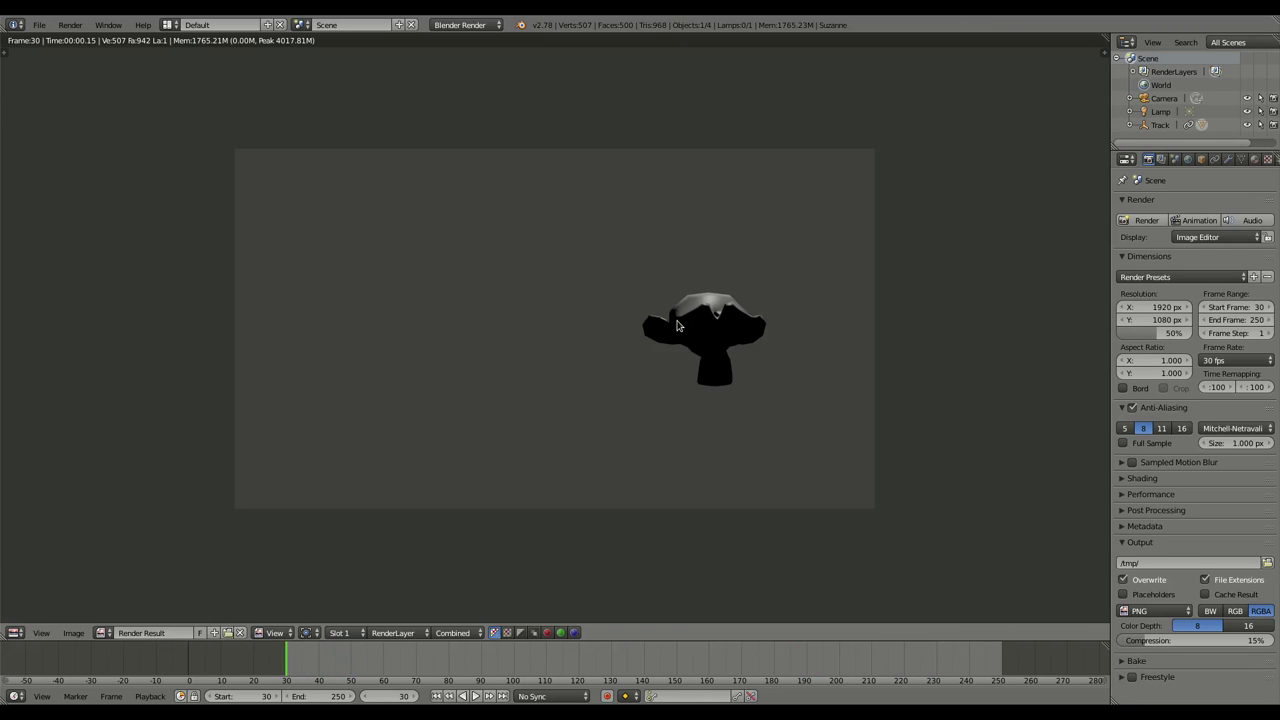
key(Escape)
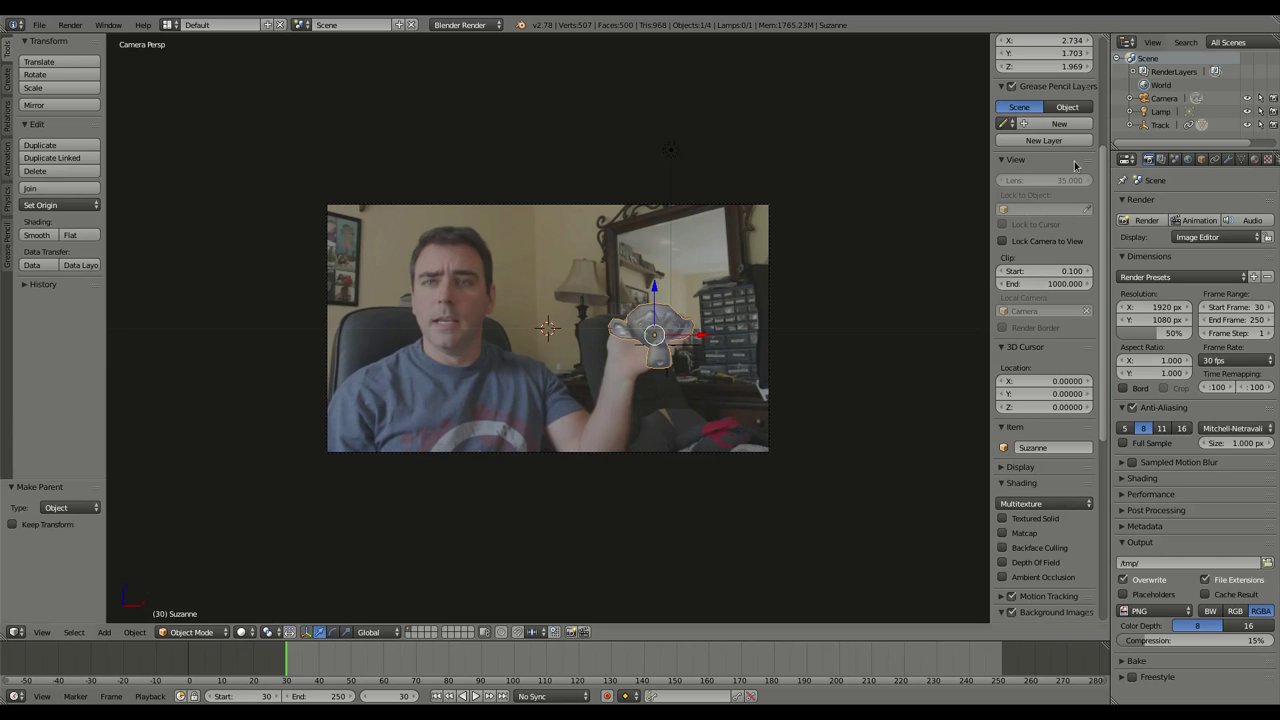
click(1188, 160)
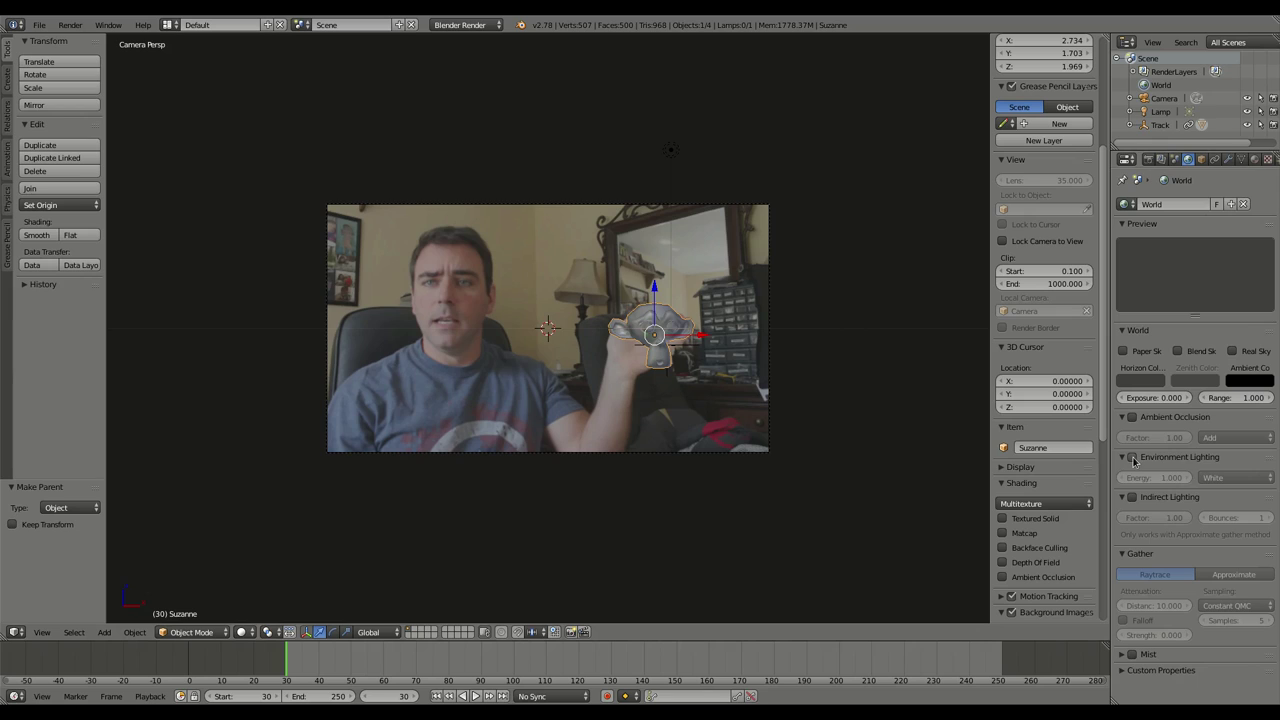
Turn on White environment lighting and Multiply ambient occlusion, then test-render the frame.
click(1132, 458)
click(1247, 482)
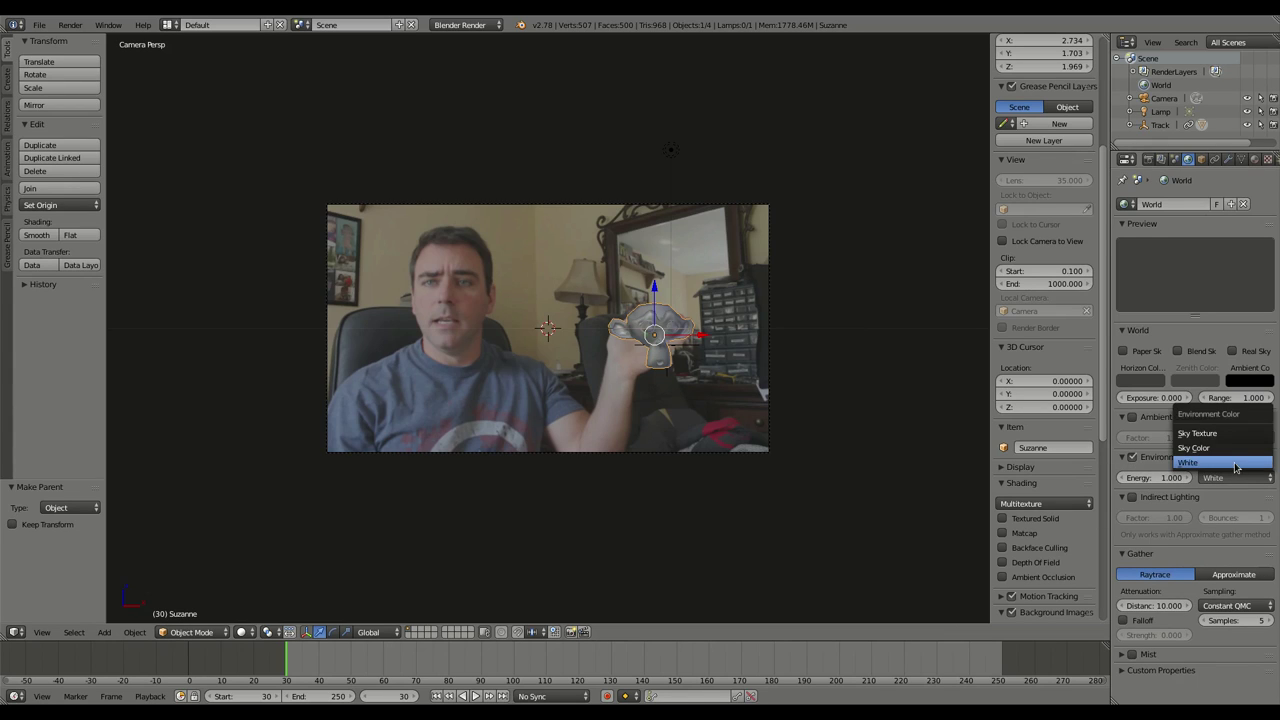
click(1215, 463)
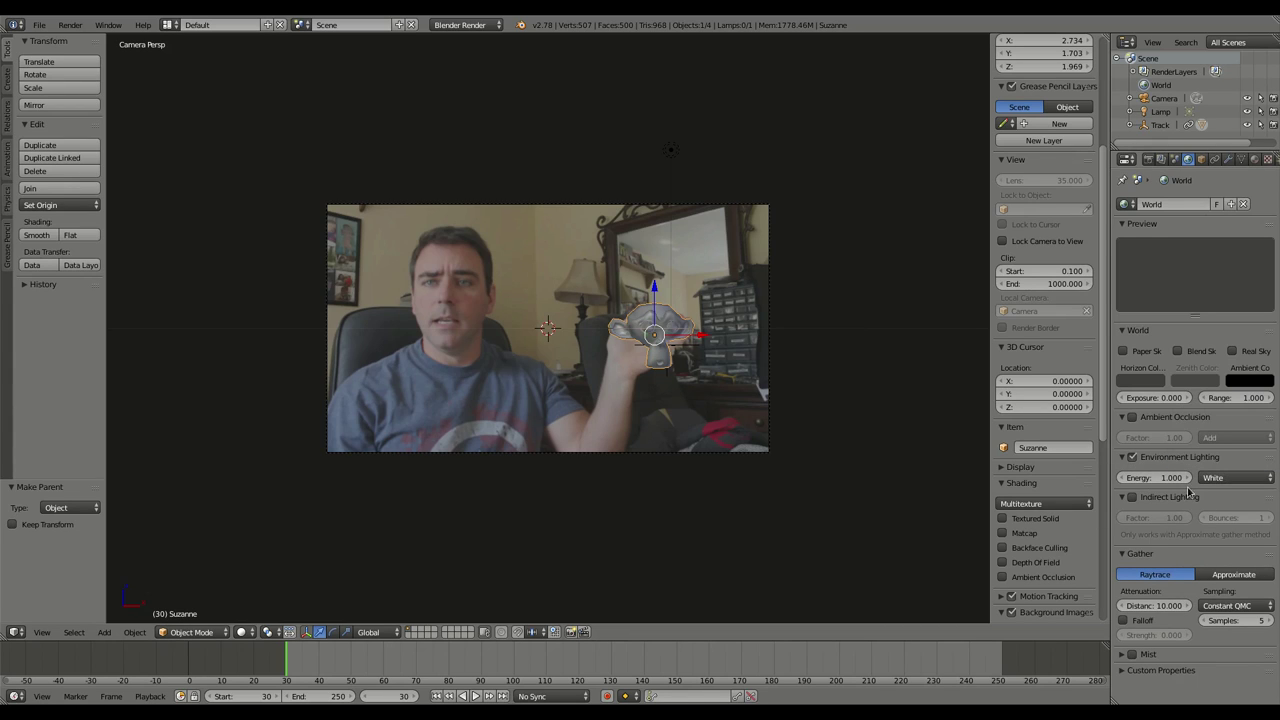
click(1132, 417)
click(1238, 438)
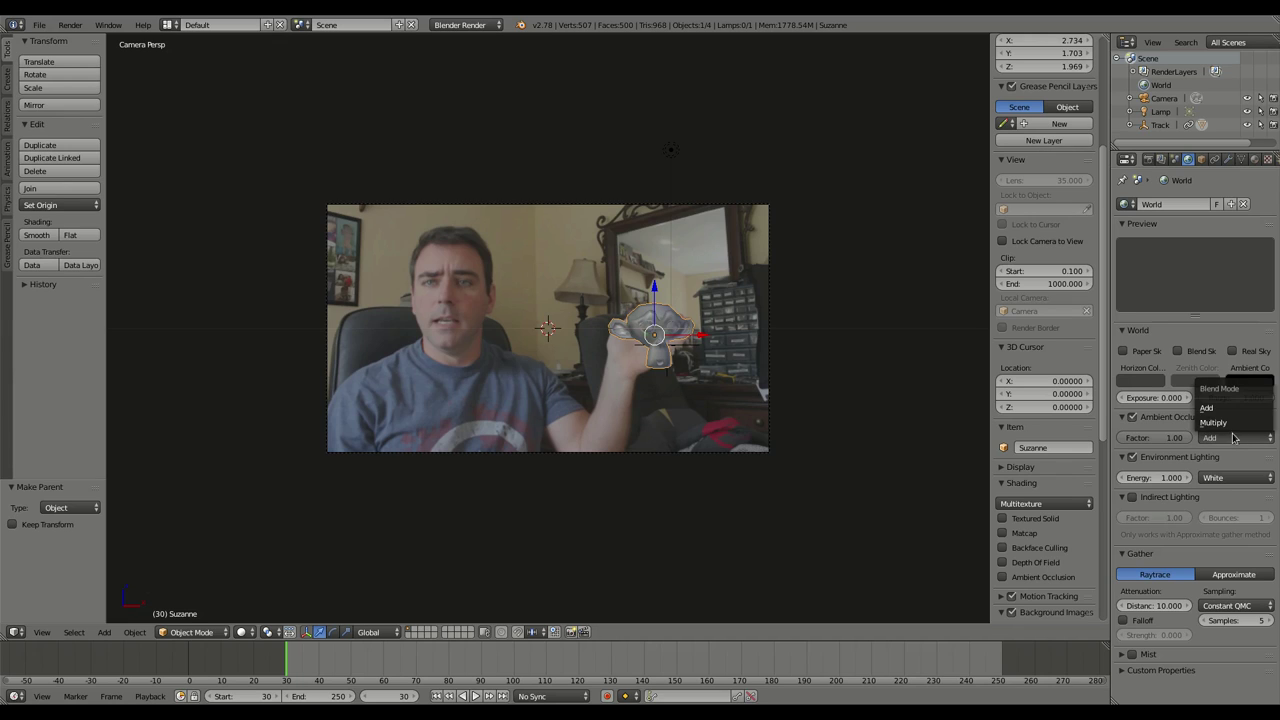
click(1218, 423)
key(F12)
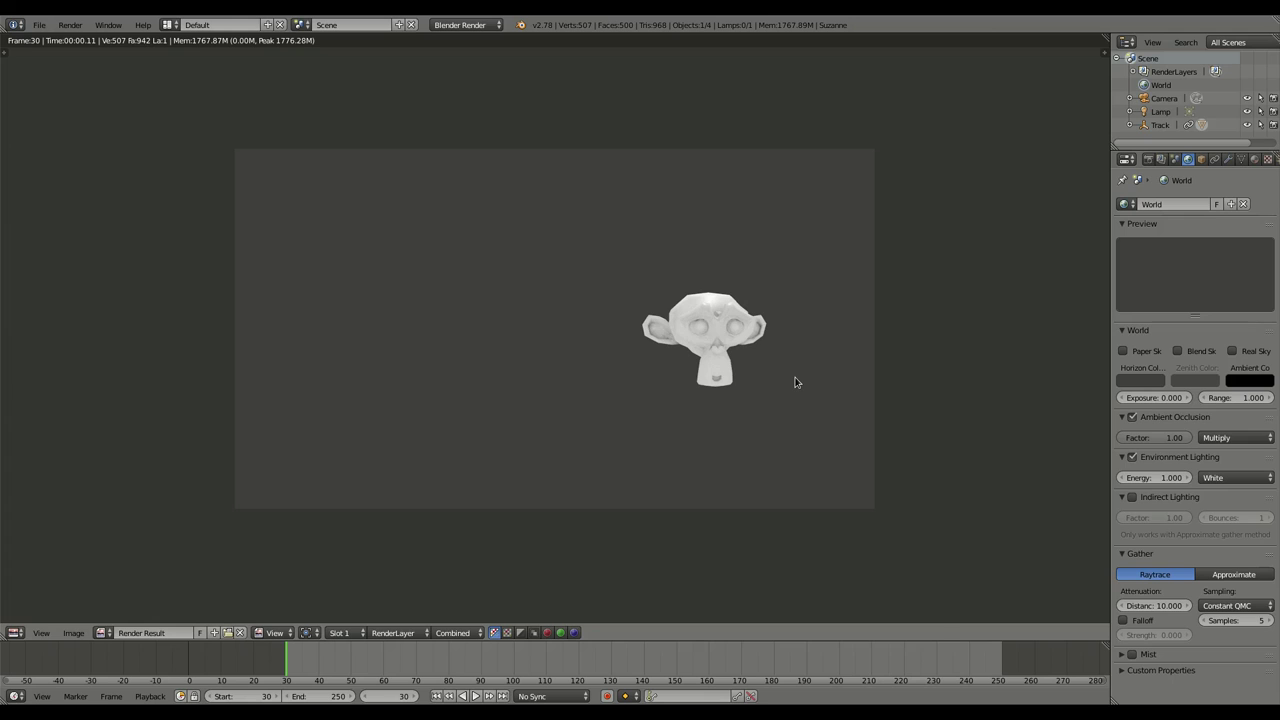
key(Escape)
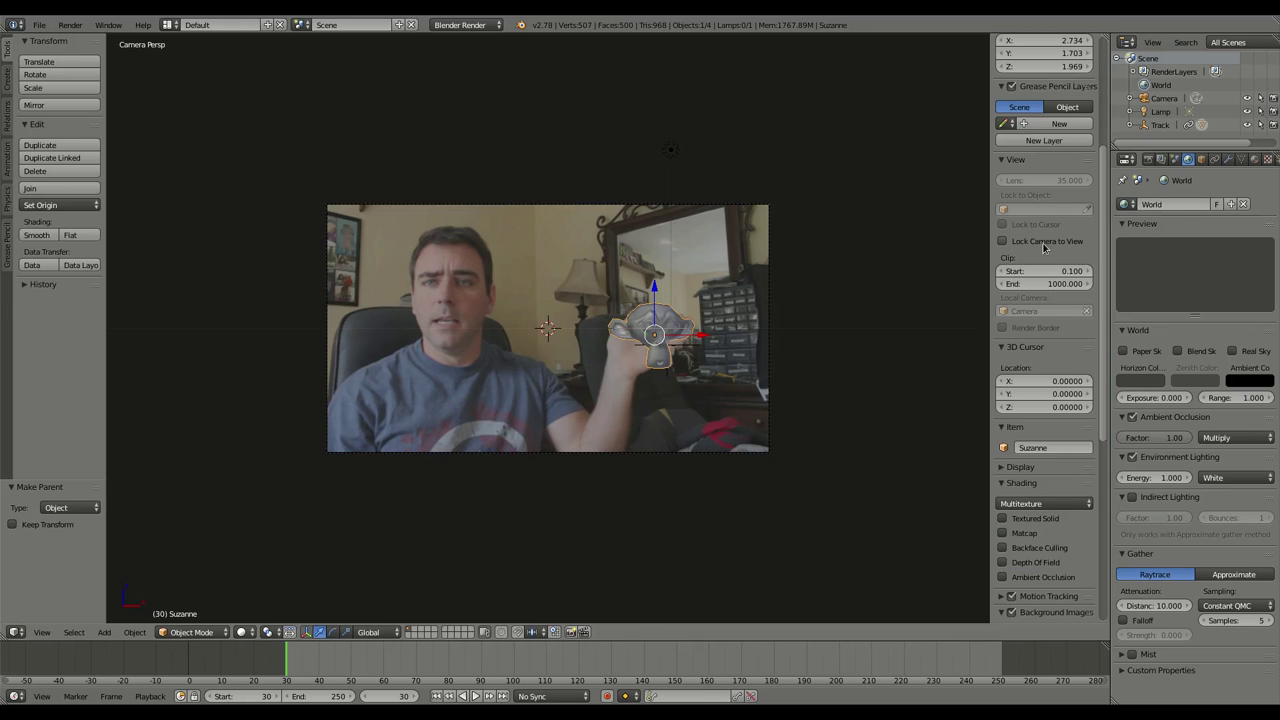
Add a Subdivision Surface modifier to Suzanne and render the smoothed monkey.
click(1228, 159)
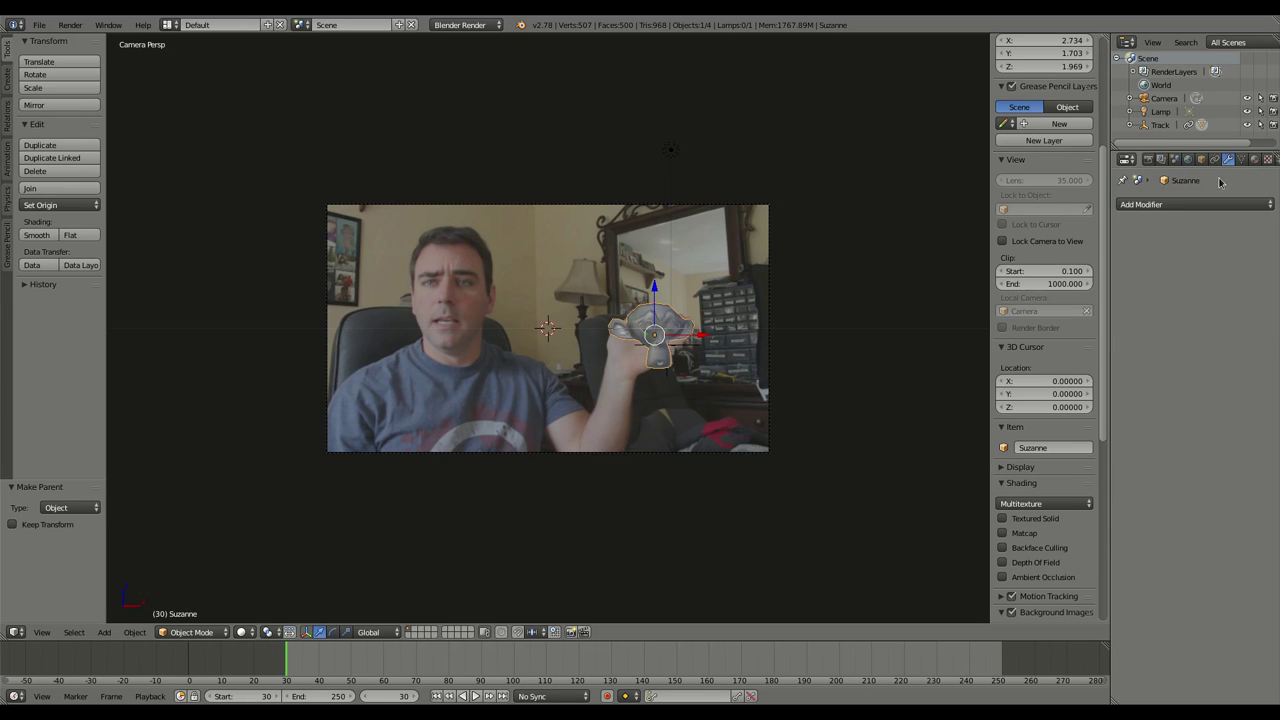
click(1157, 205)
click(1018, 426)
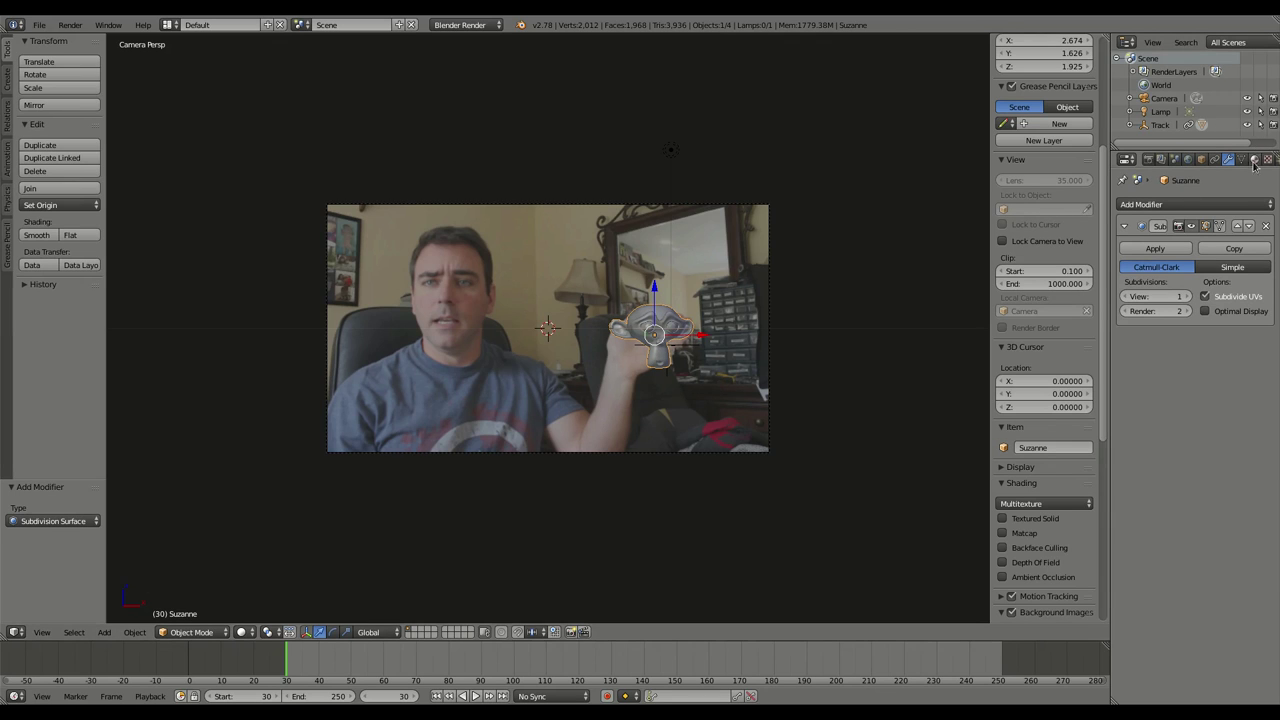
key(F12)
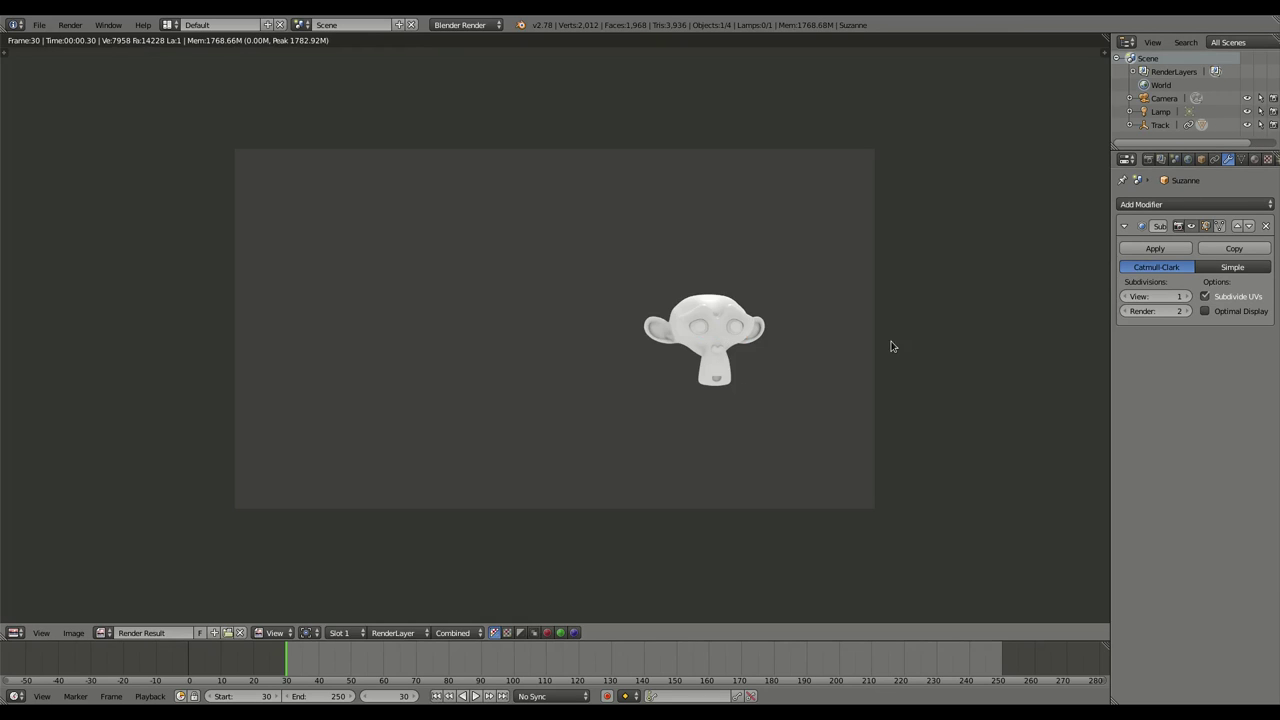
Create Material.001 for Suzanne with a bright green diffuse colour and re-render it.
click(1255, 160)
click(1124, 247)
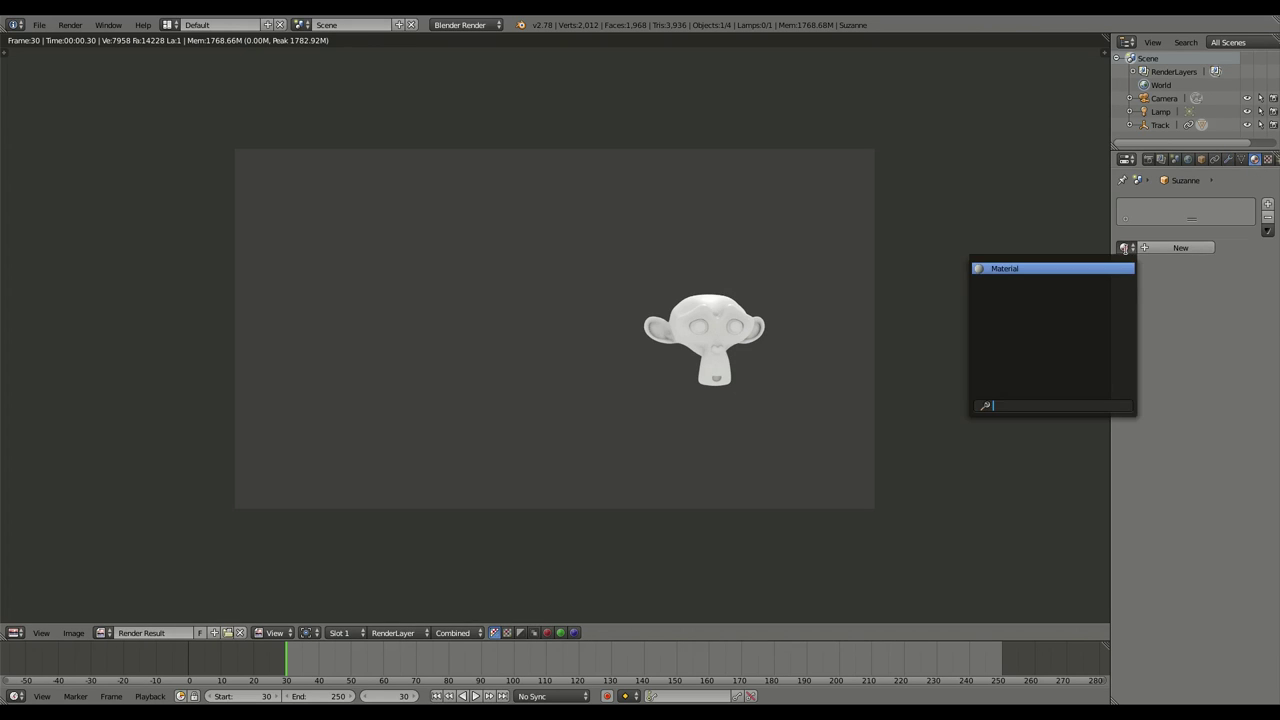
click(1175, 247)
click(1150, 411)
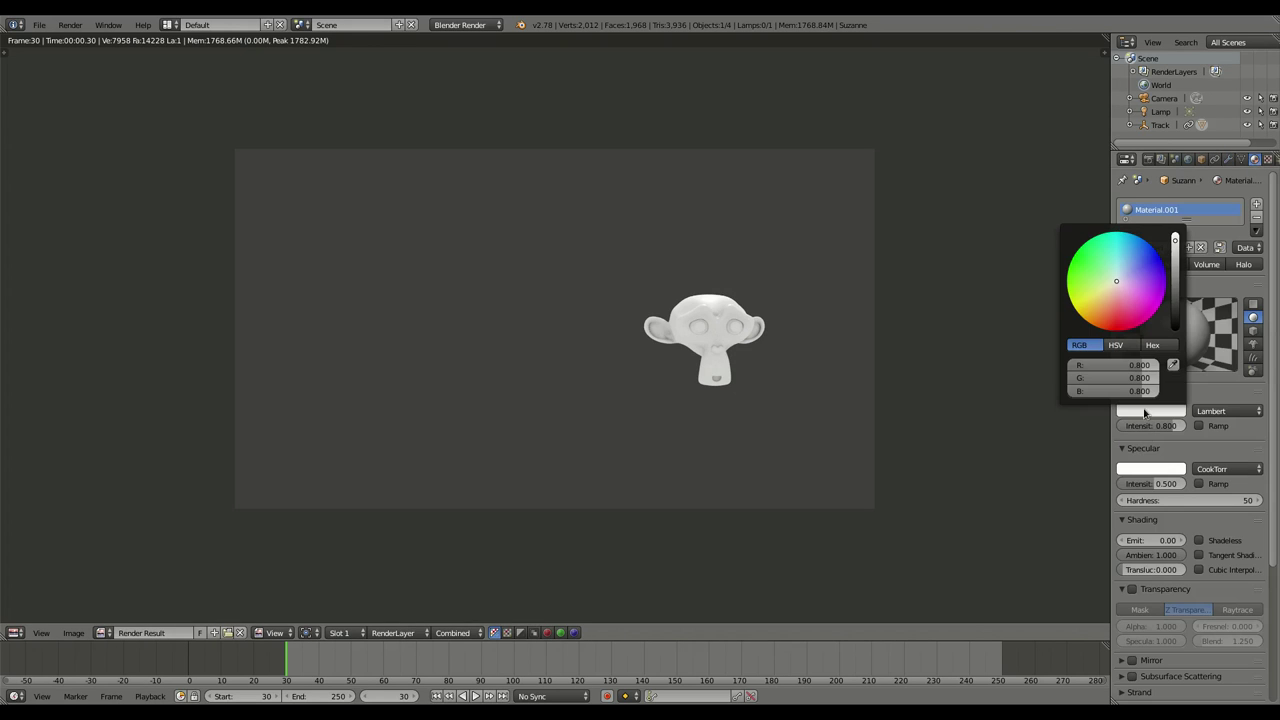
click(1090, 300)
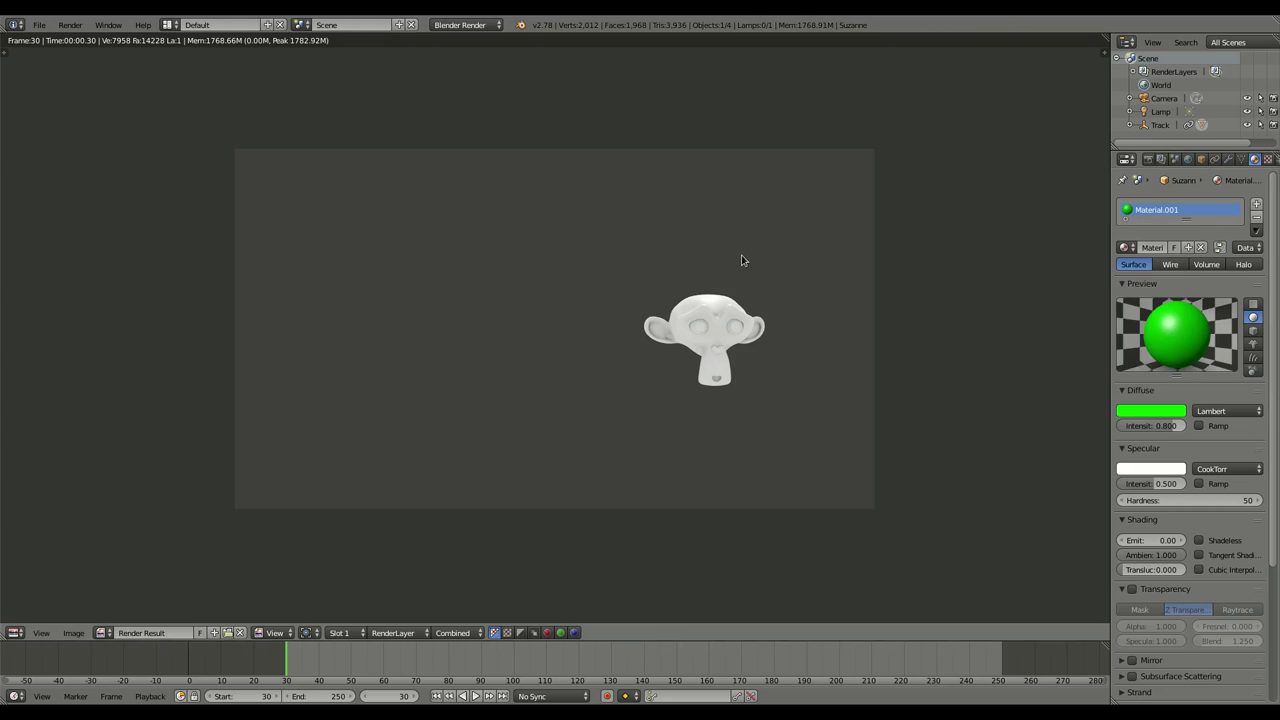
key(F12)
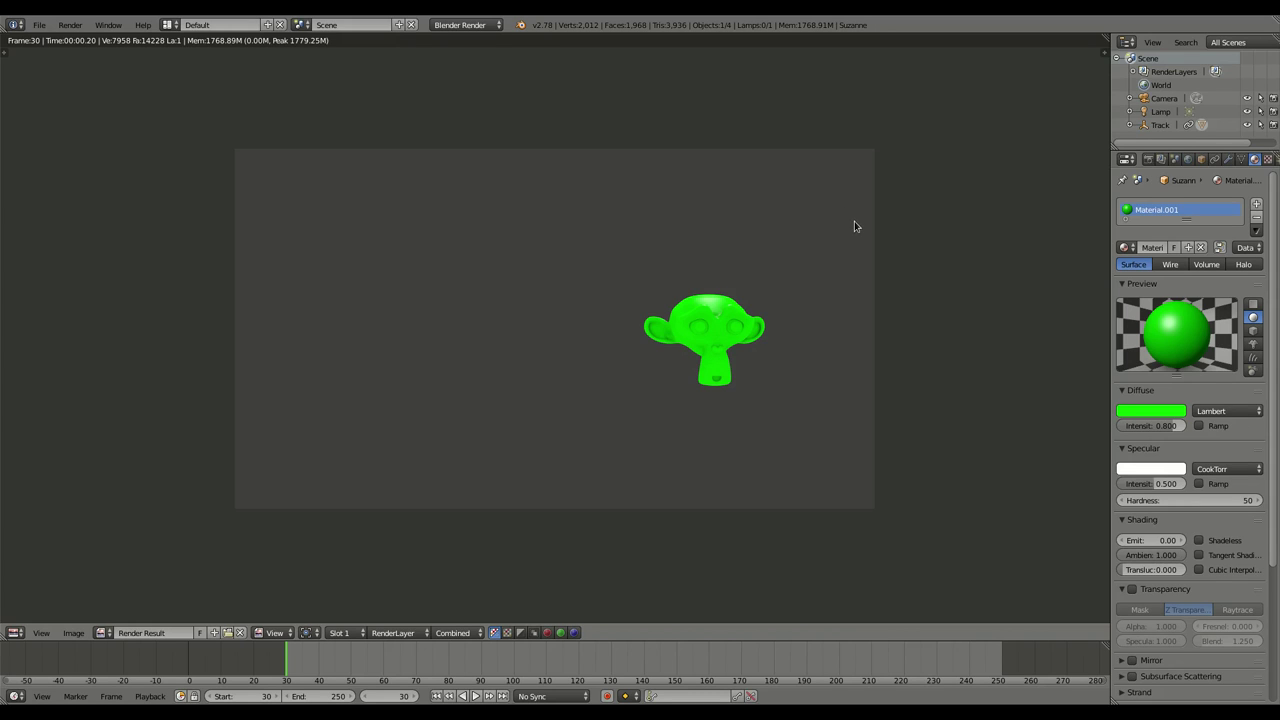
click(1148, 160)
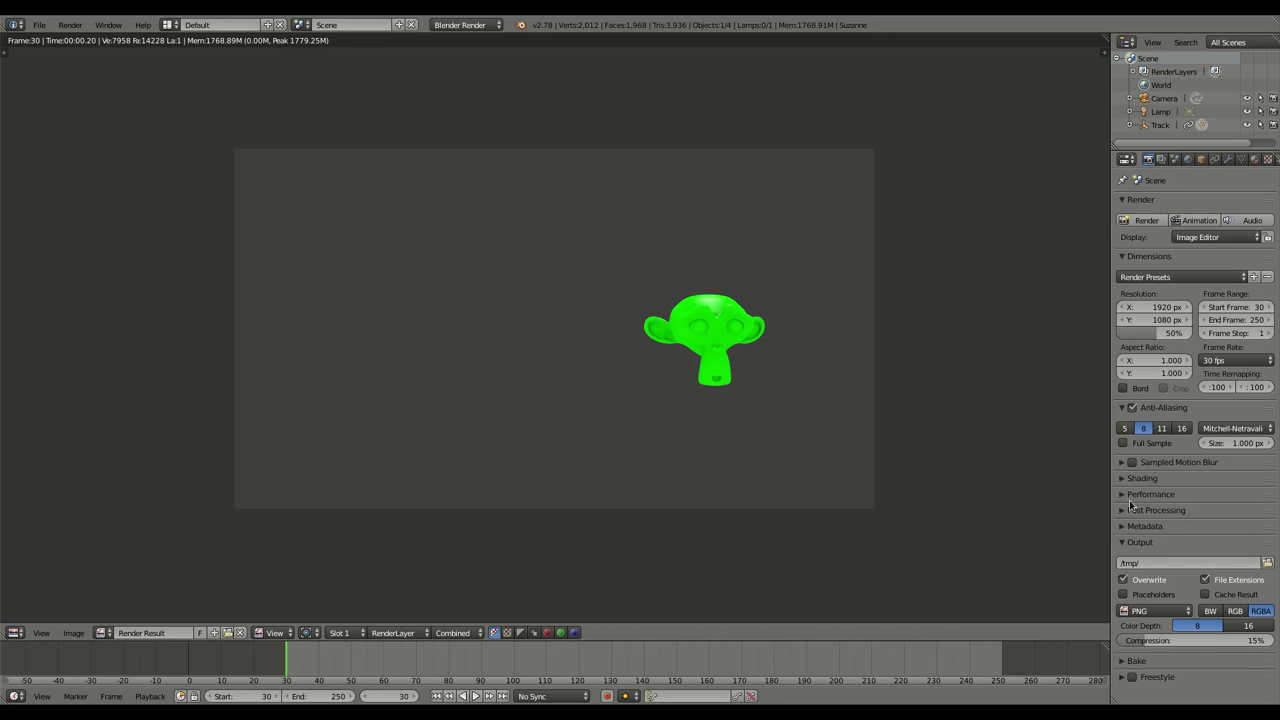
Change the render Shading Alpha from Sky to Transparent and re-render the green monkey.
click(1124, 480)
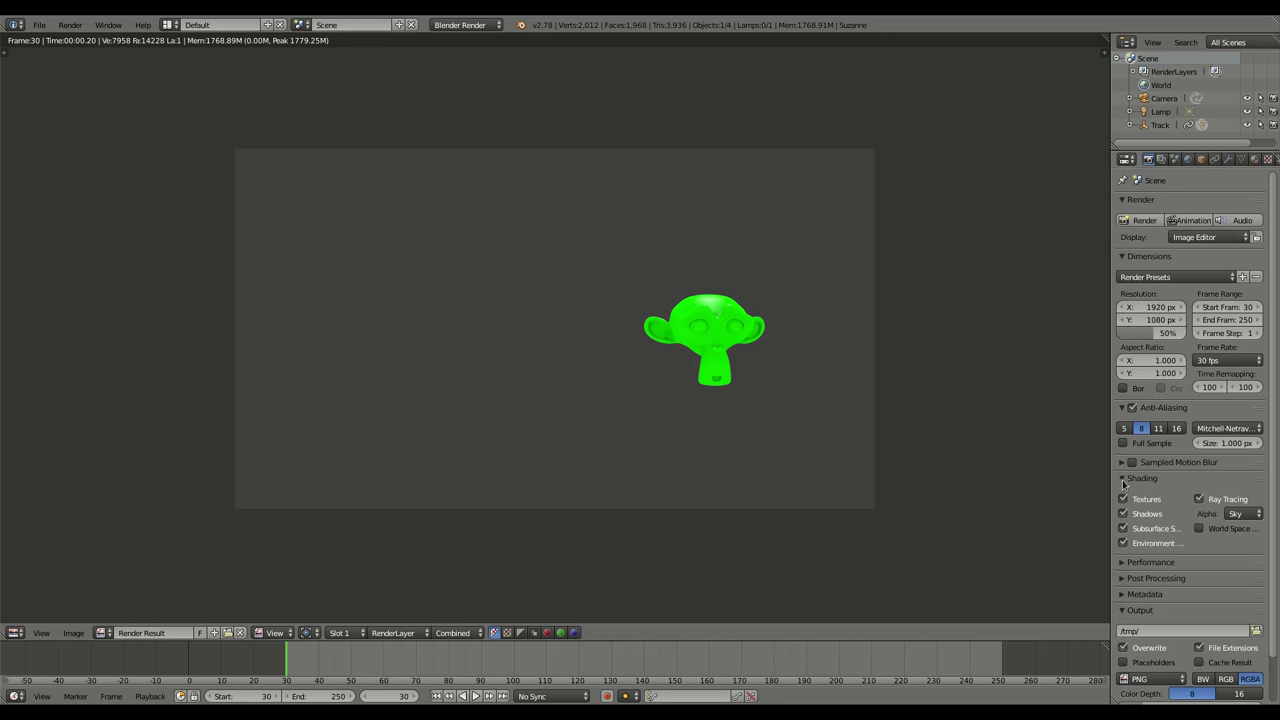
click(1241, 516)
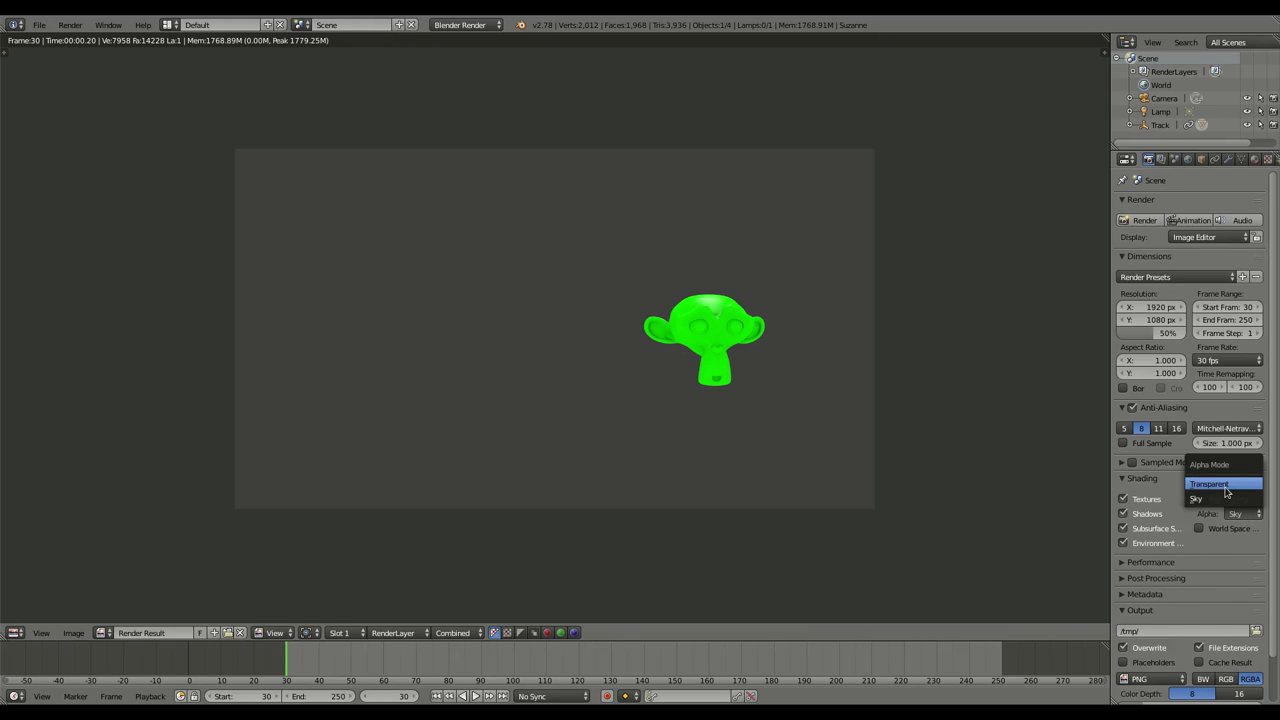
click(1212, 484)
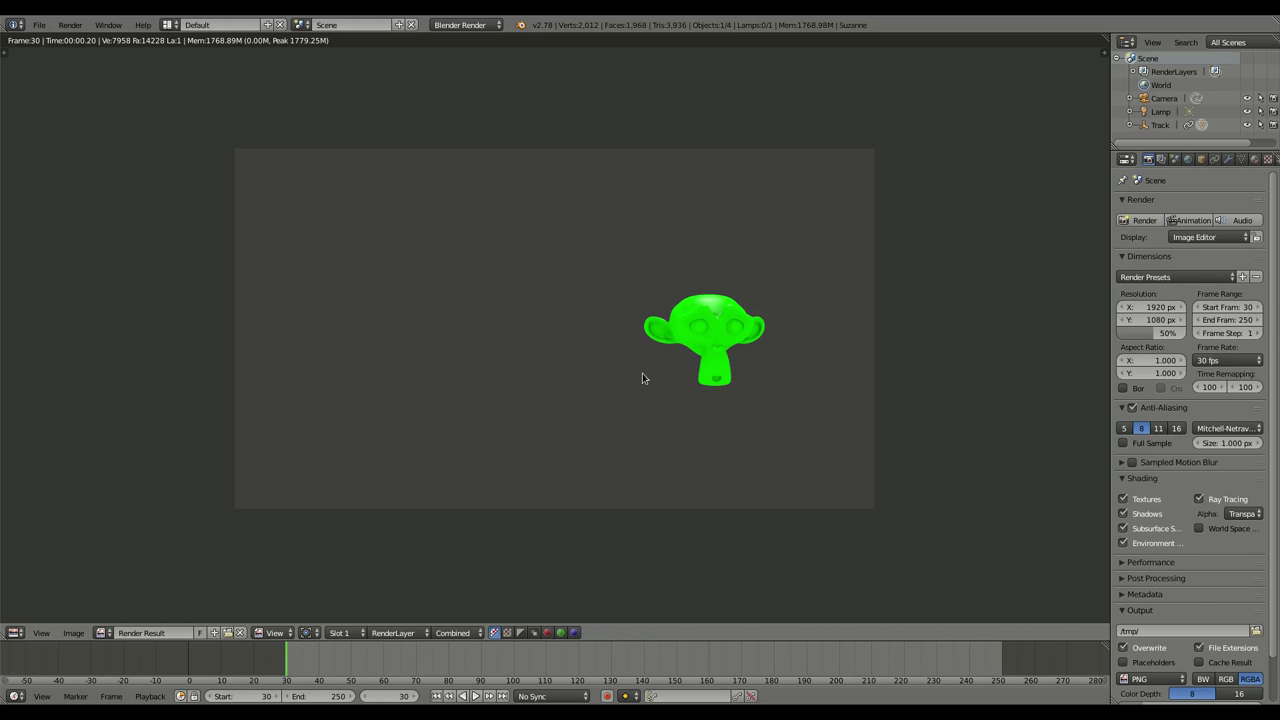
key(F12)
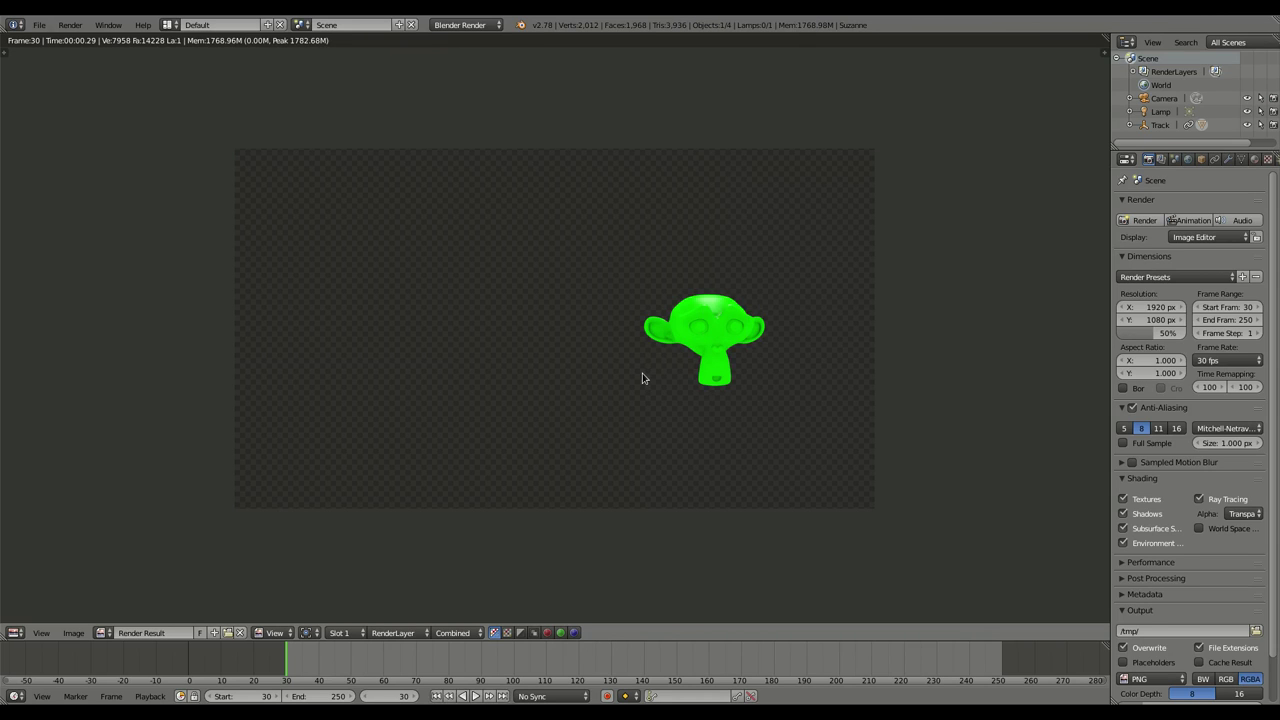
scroll(534, 354, up, 1)
scroll(534, 354, up, 2)
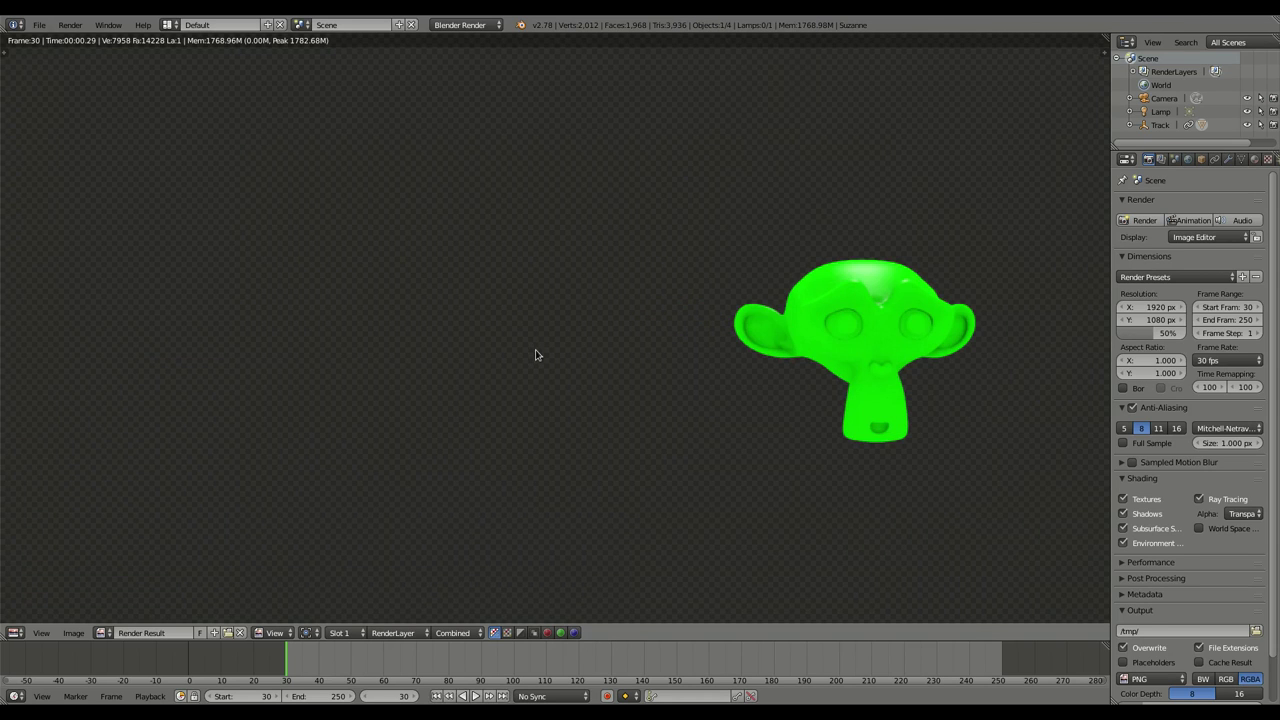
scroll(548, 347, down, 2)
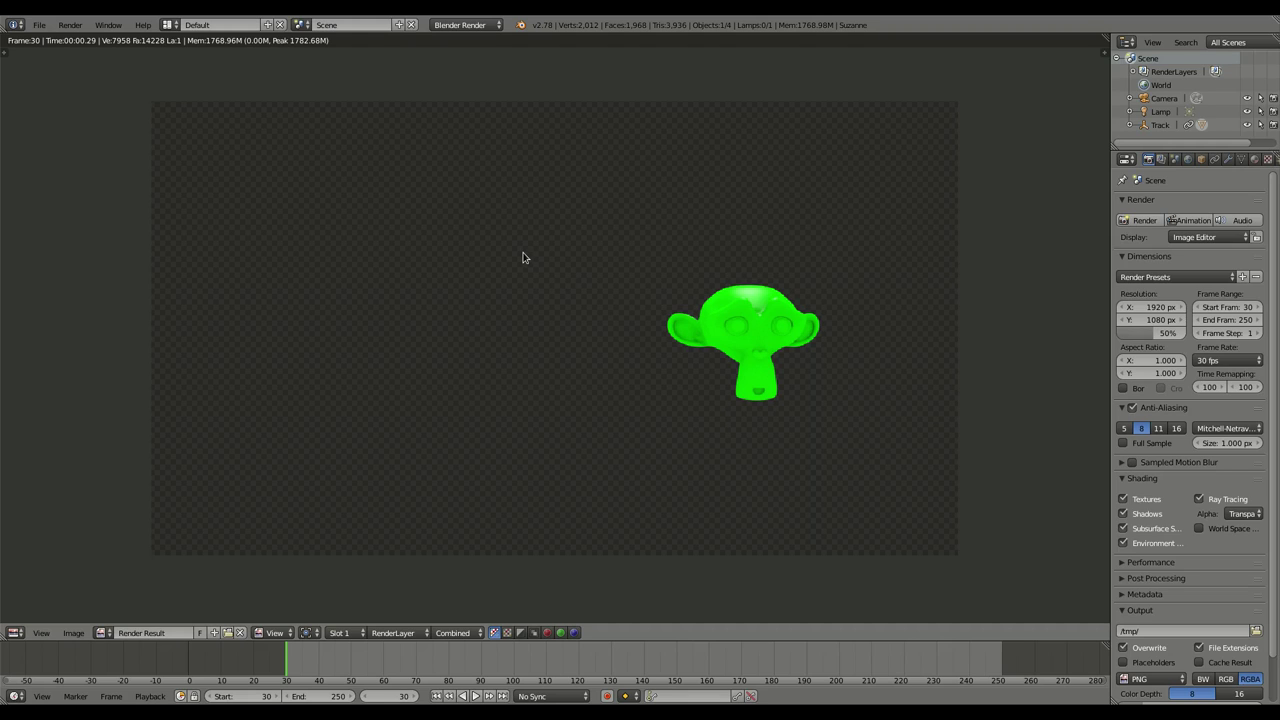
click(168, 24)
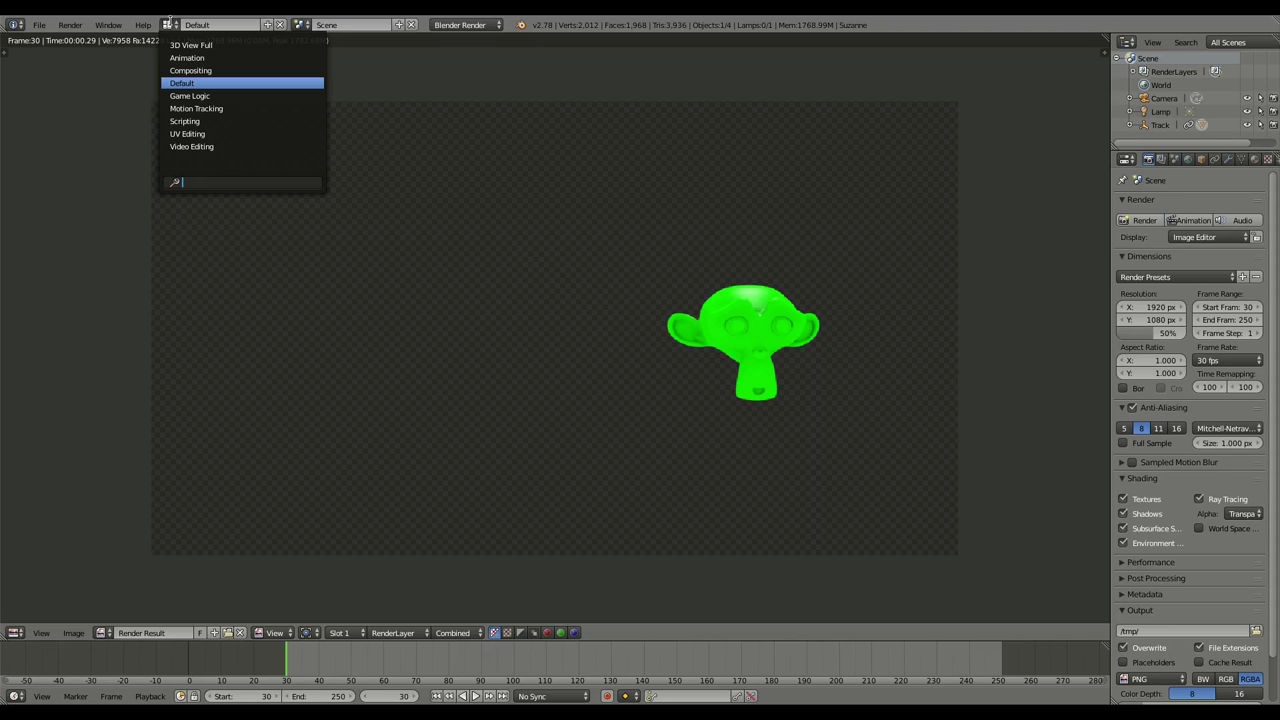
Switch to the Compositing layout, enable Use Nodes, and turn on the Backdrop.
click(184, 71)
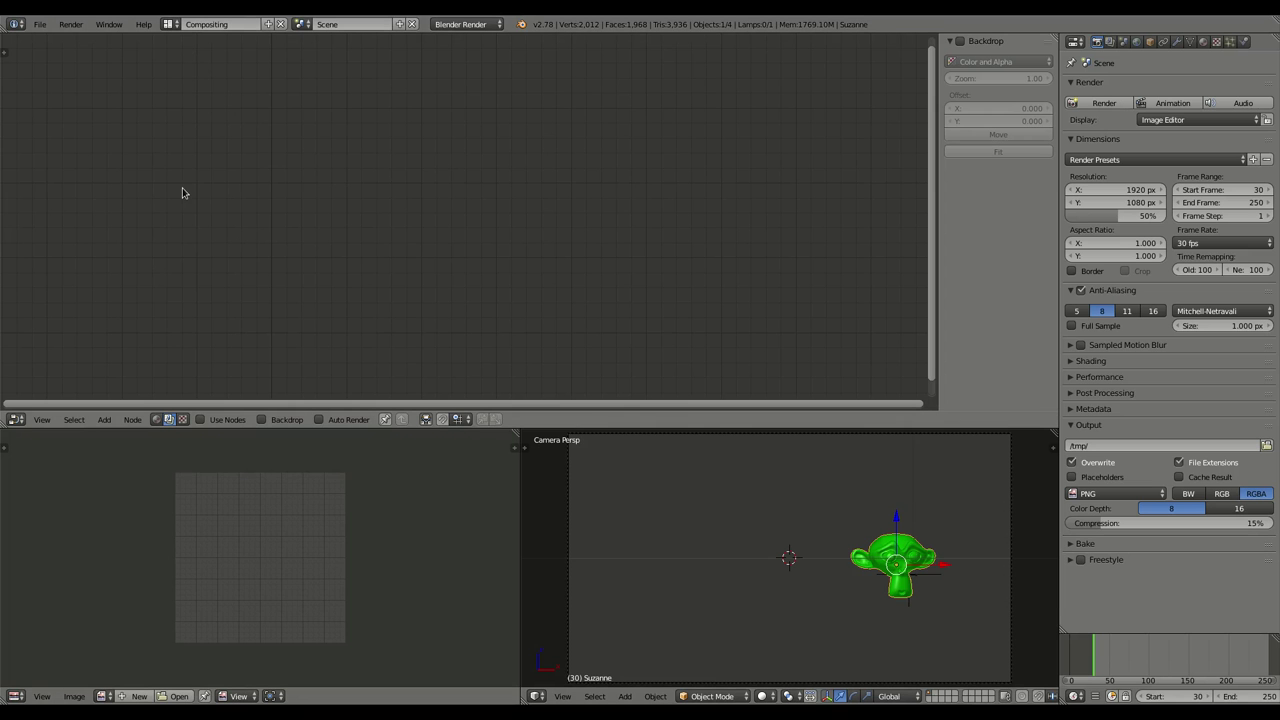
click(200, 420)
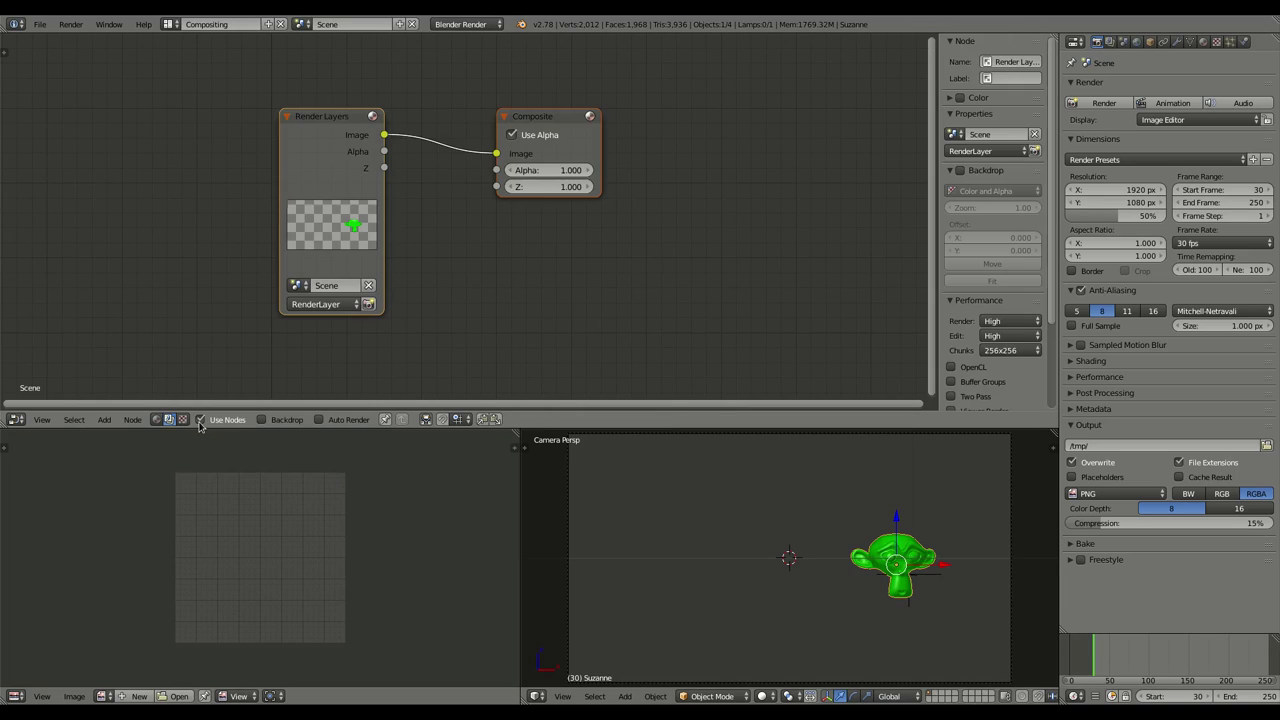
click(262, 420)
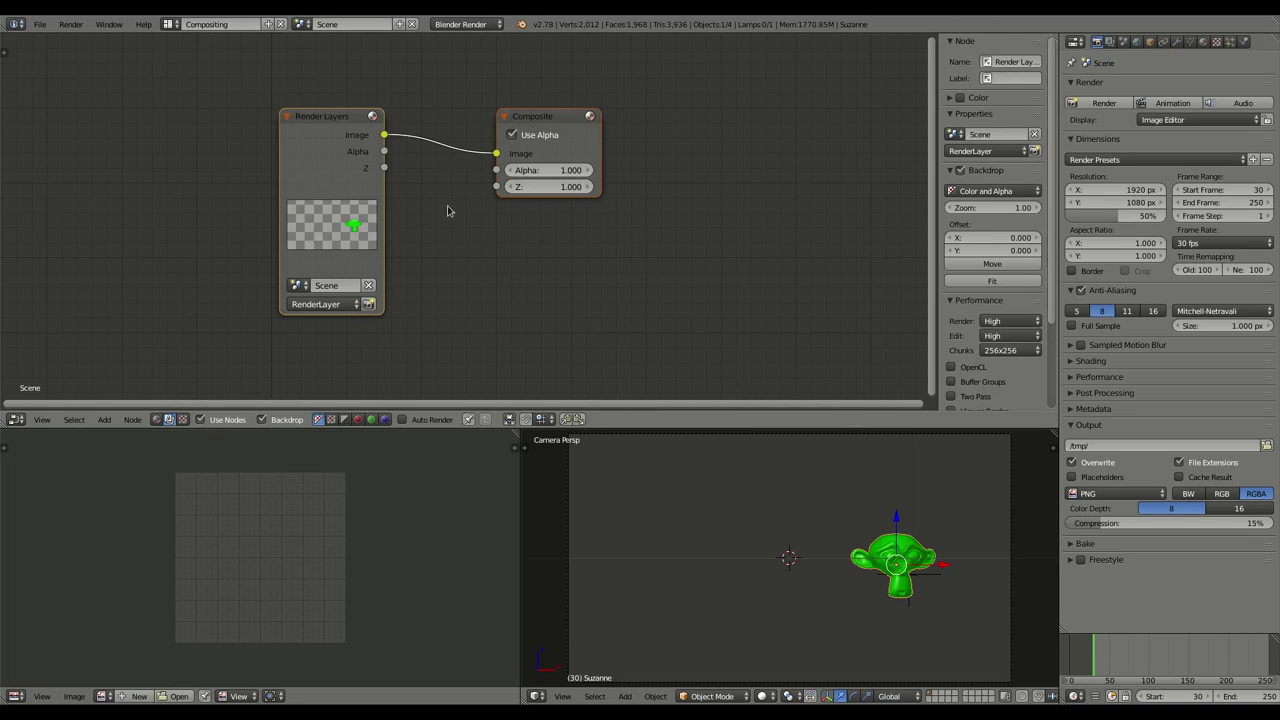
Add a Viewer node, wire the Render Layers Image output into it, and rearrange the nodes.
key(shift+a)
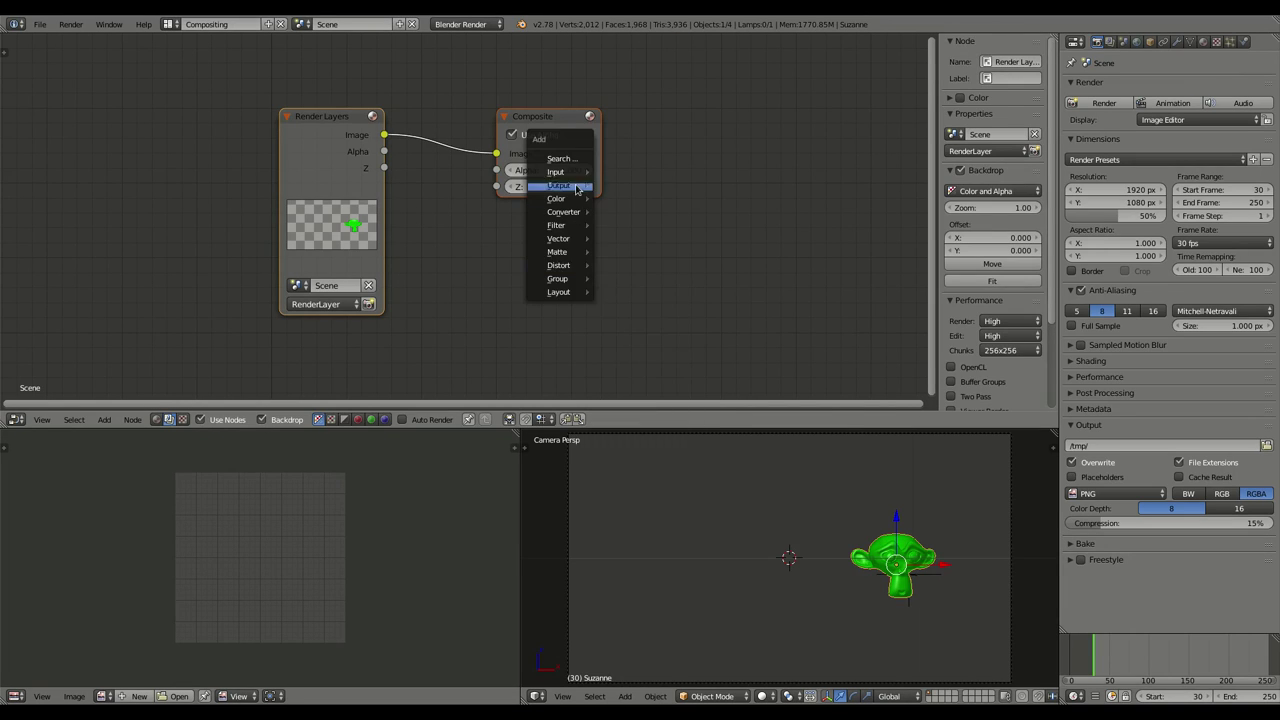
click(626, 244)
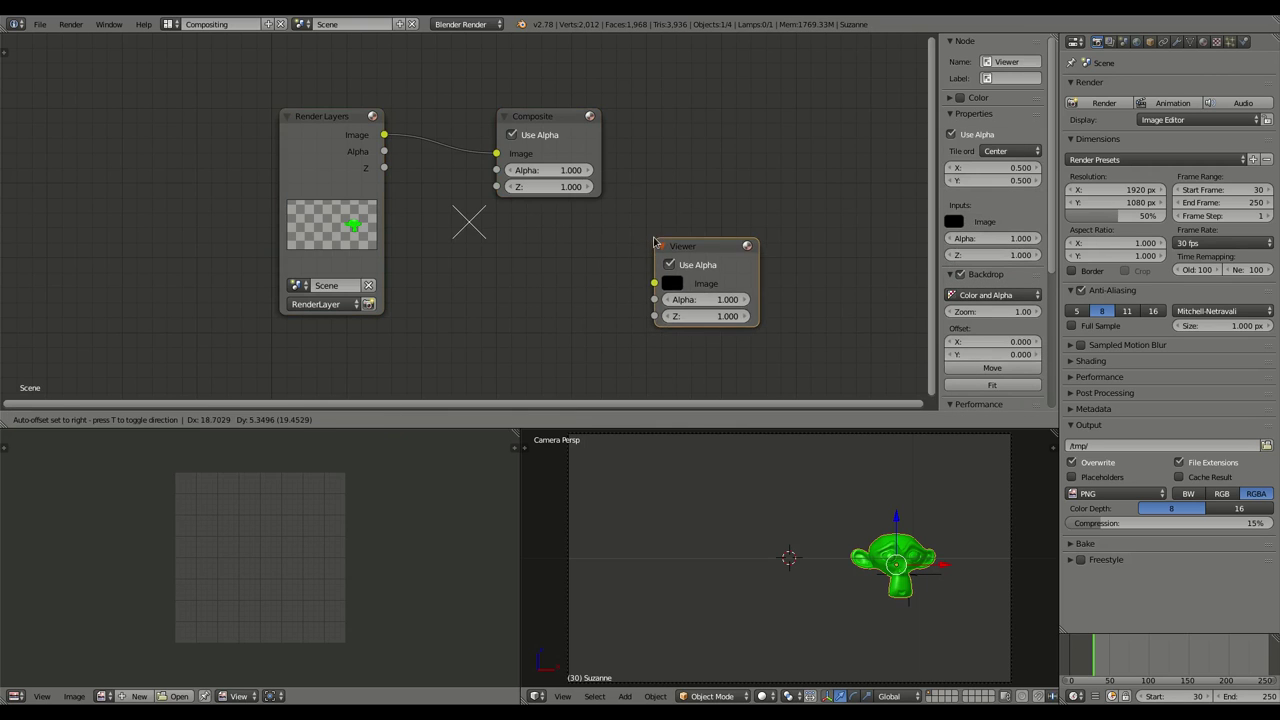
click(730, 169)
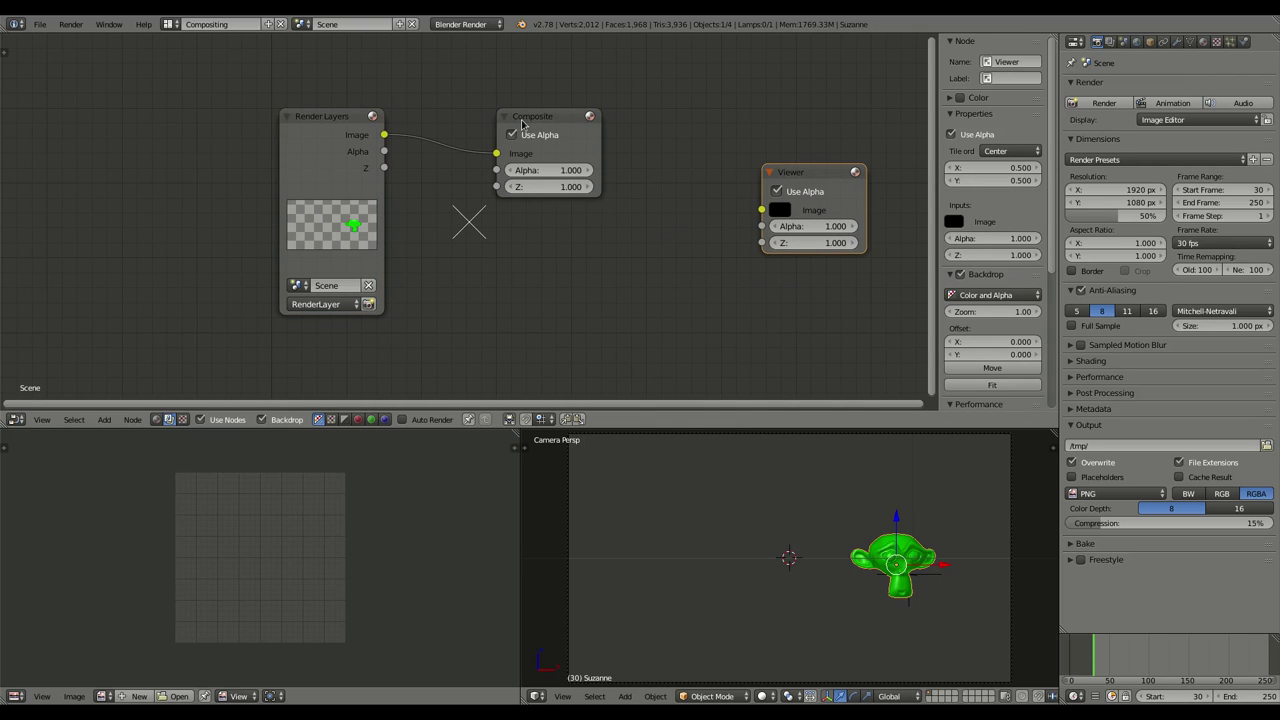
drag(522, 124, 789, 64)
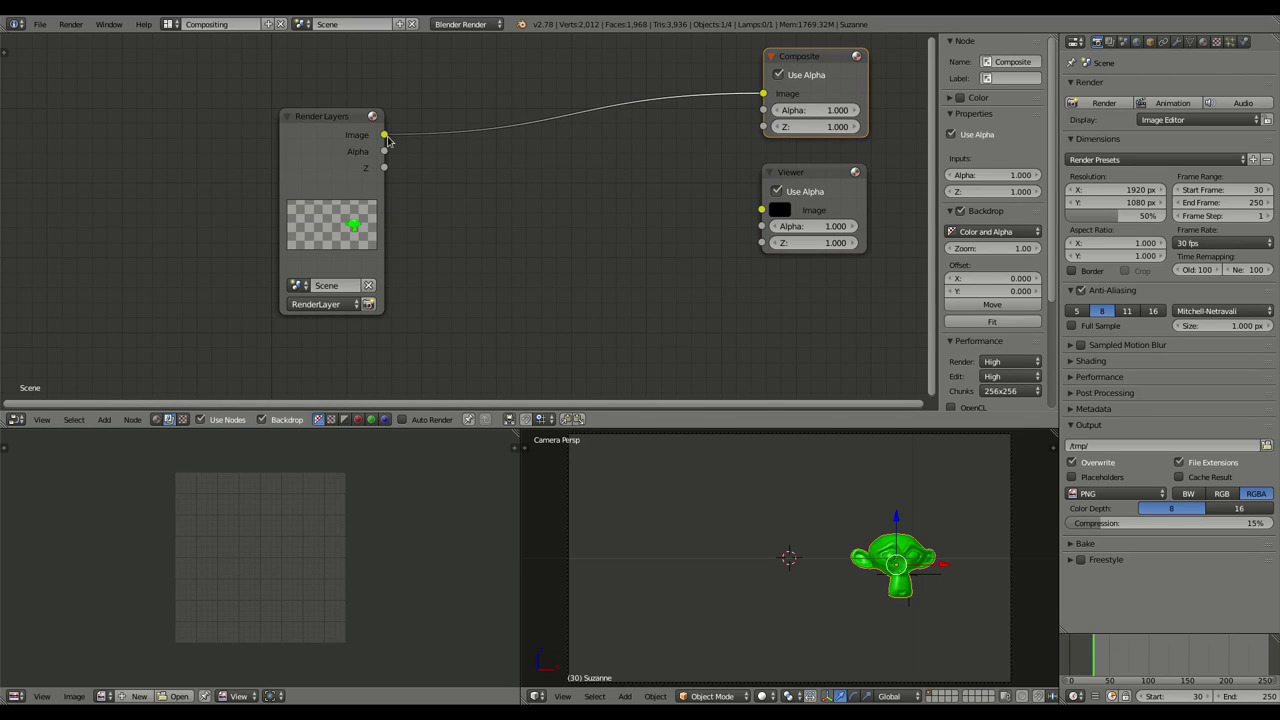
drag(385, 135, 761, 210)
scroll(491, 263, down, 1)
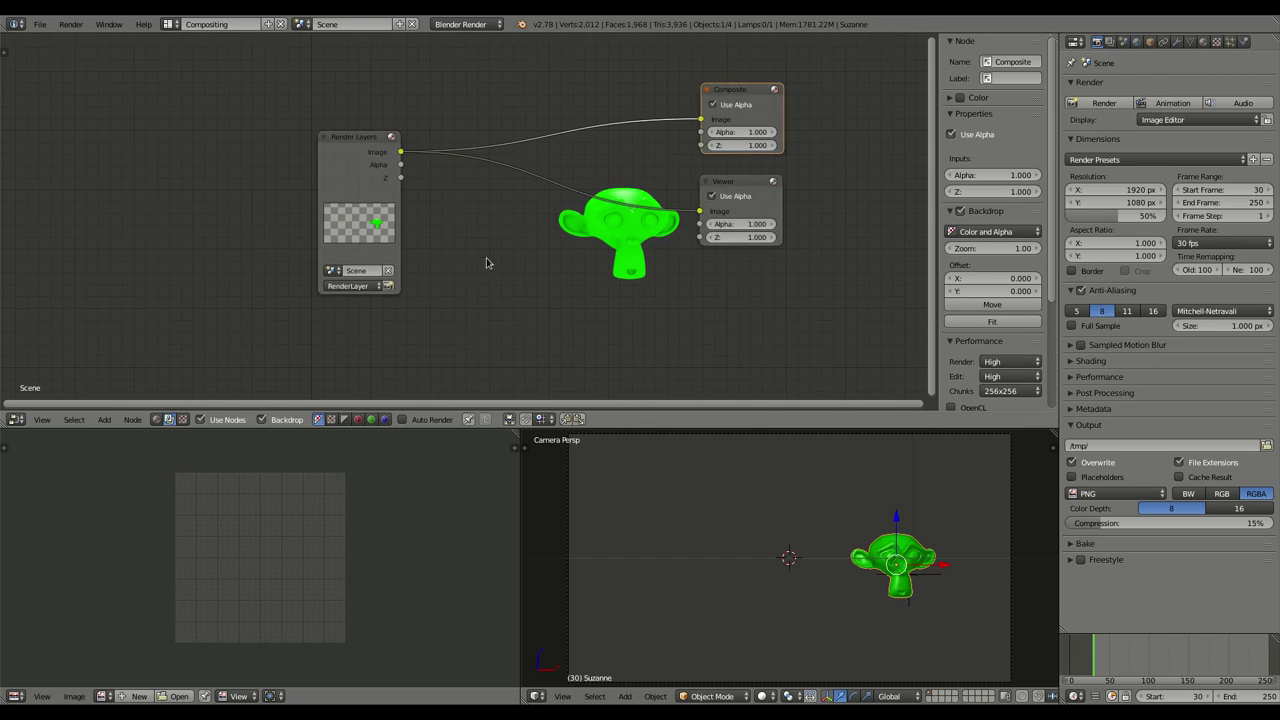
scroll(572, 267, down, 1)
drag(384, 157, 82, 119)
Add a Movie Clip node loaded with the Motion Tracking Example footage, placed below Render Layers.
drag(690, 112, 809, 90)
drag(683, 196, 831, 229)
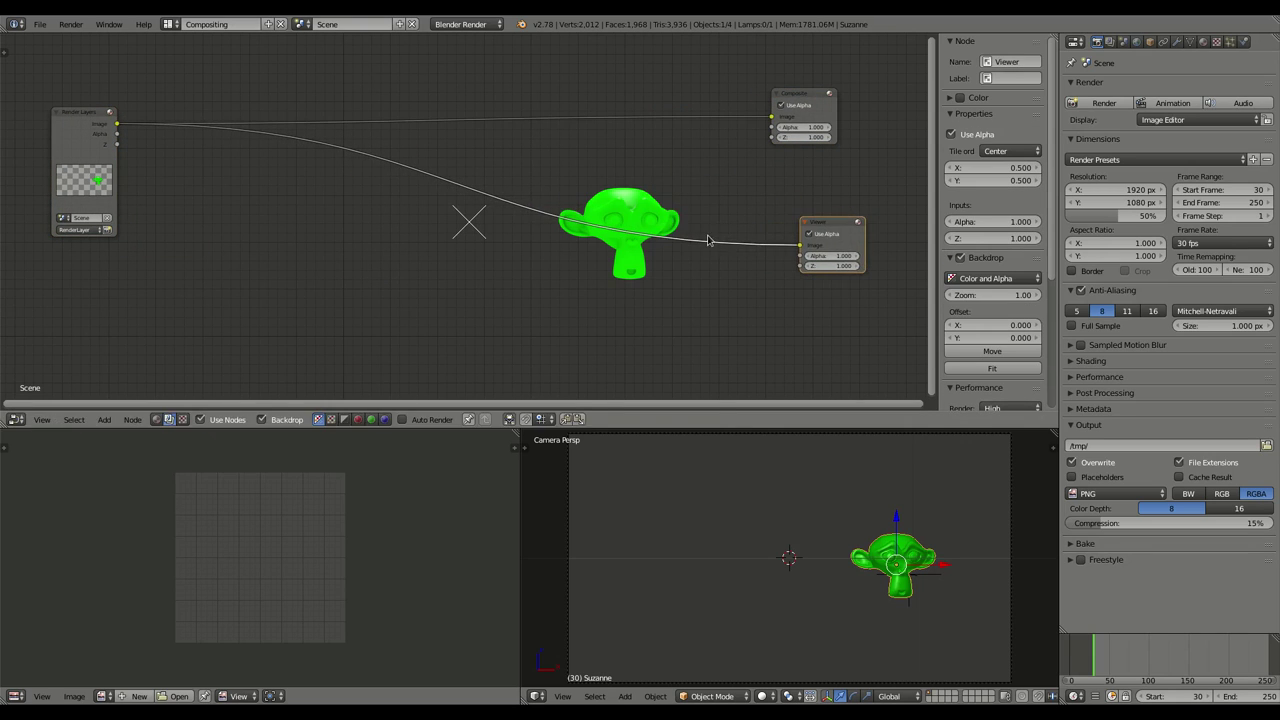
key(shift+a)
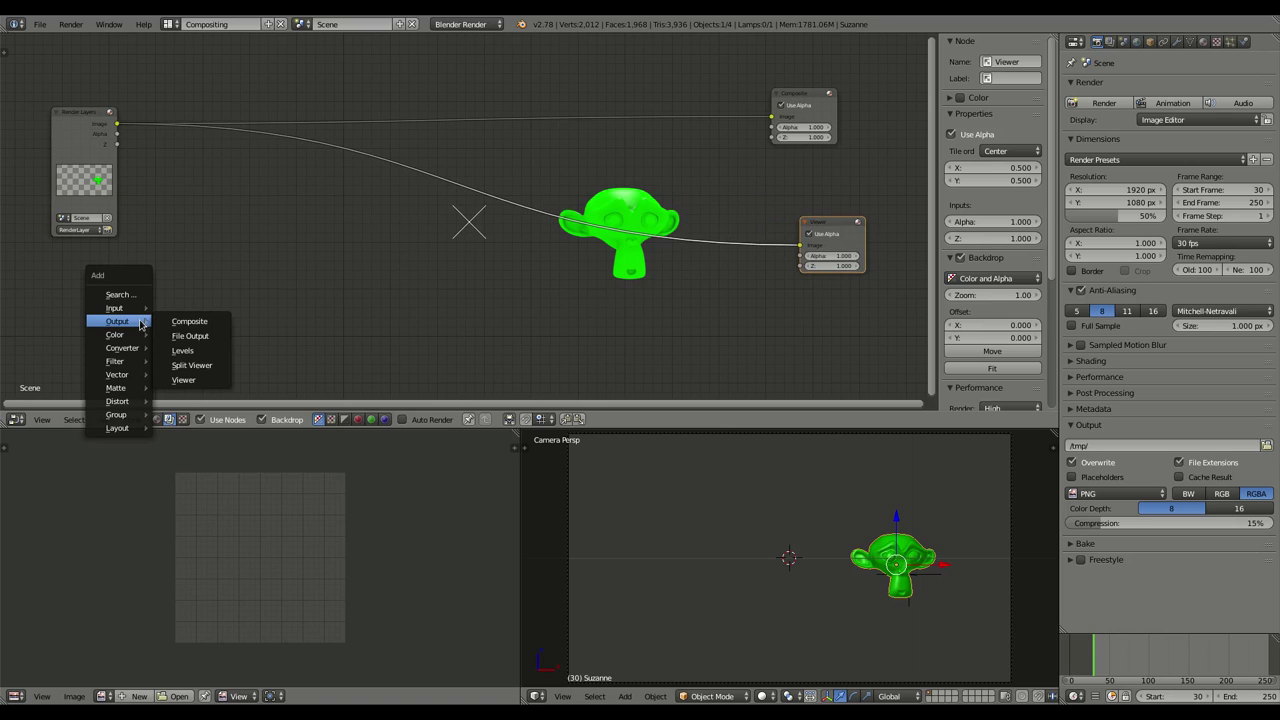
mouse_move(115, 308)
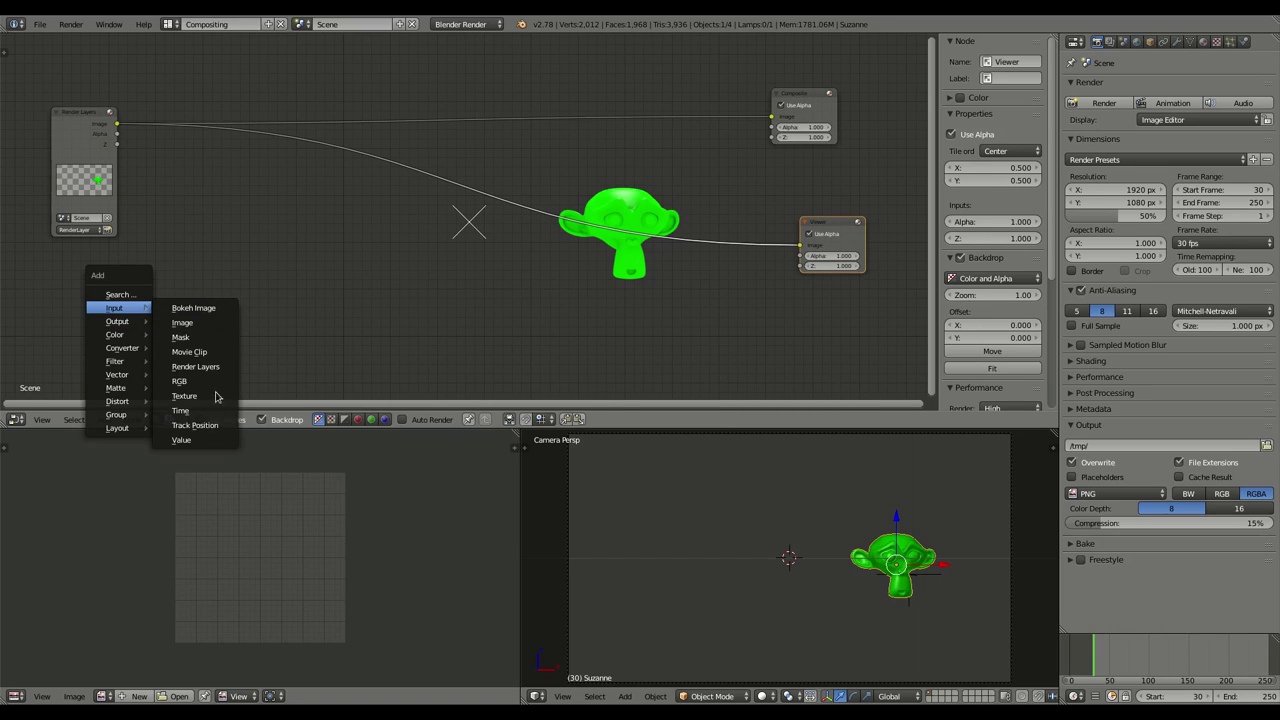
click(197, 353)
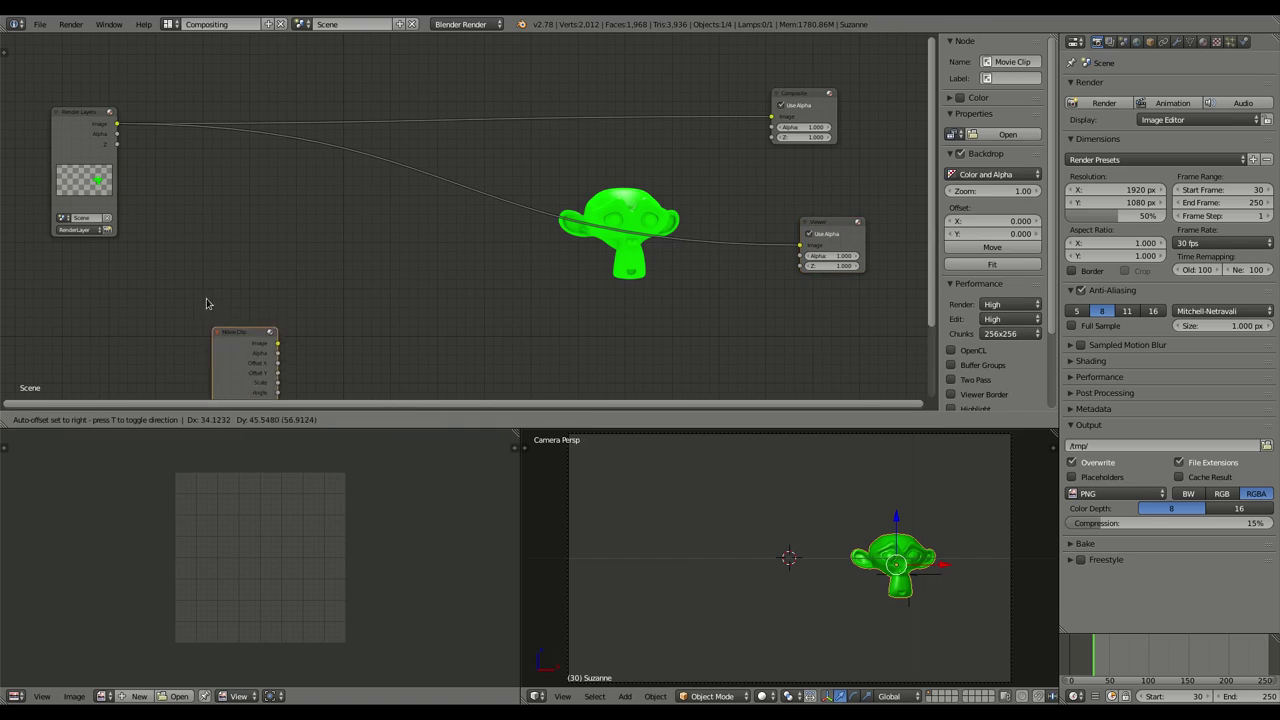
click(206, 348)
click(197, 349)
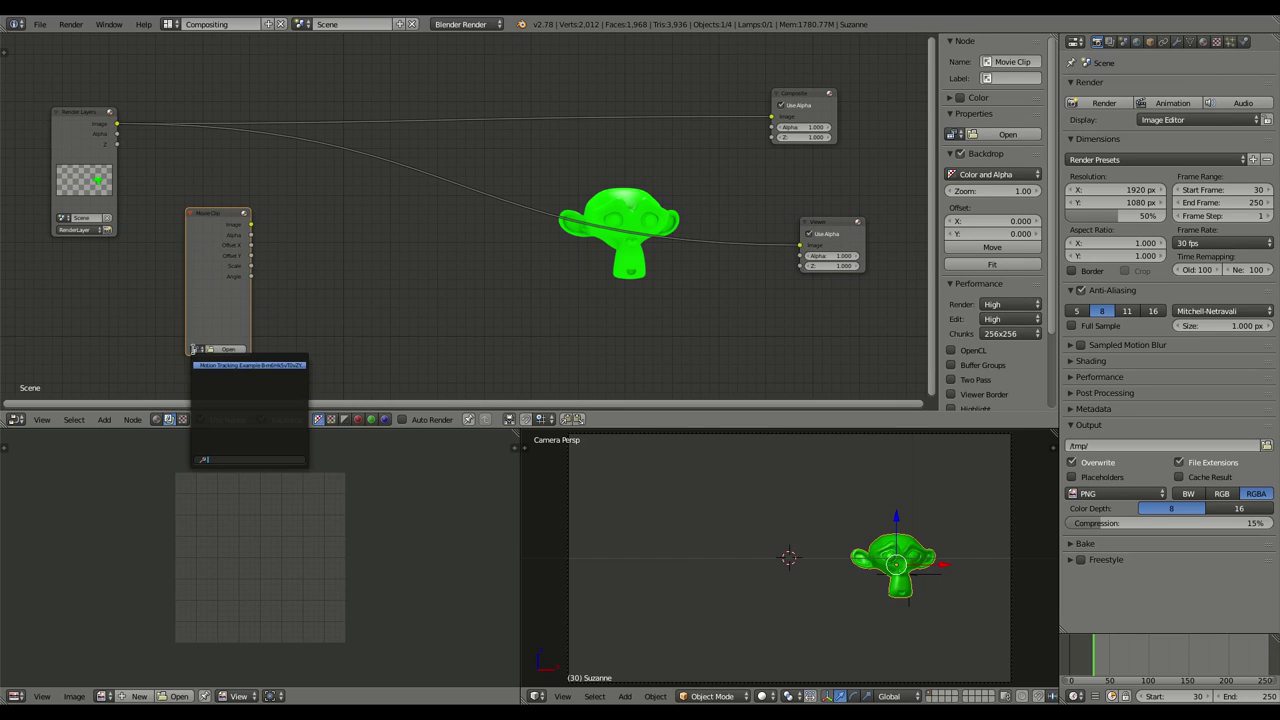
click(214, 366)
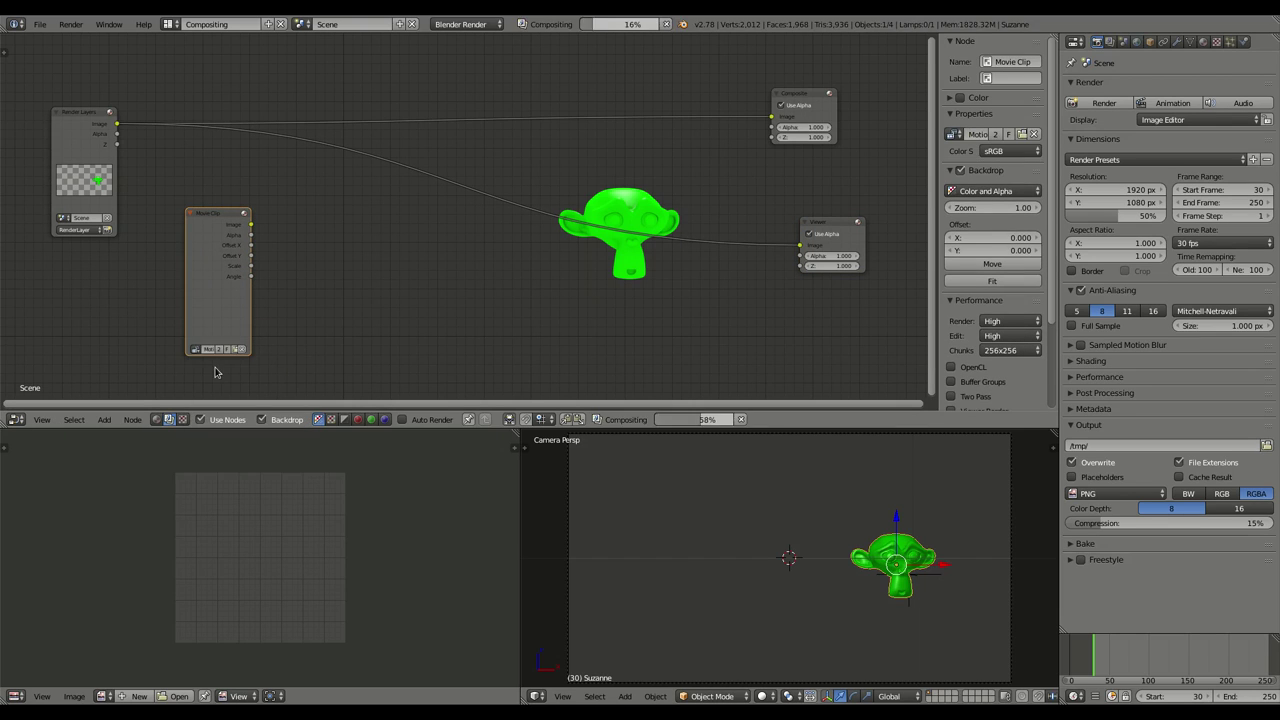
drag(207, 225, 74, 268)
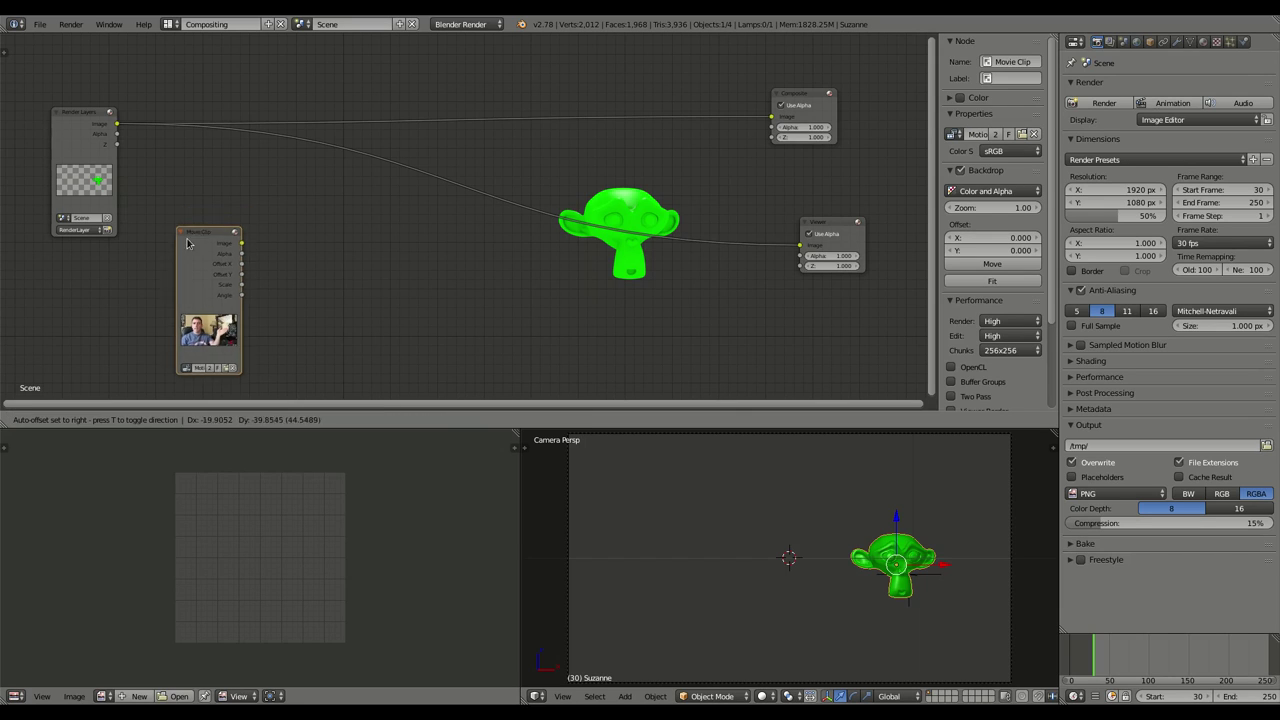
key(shift+a)
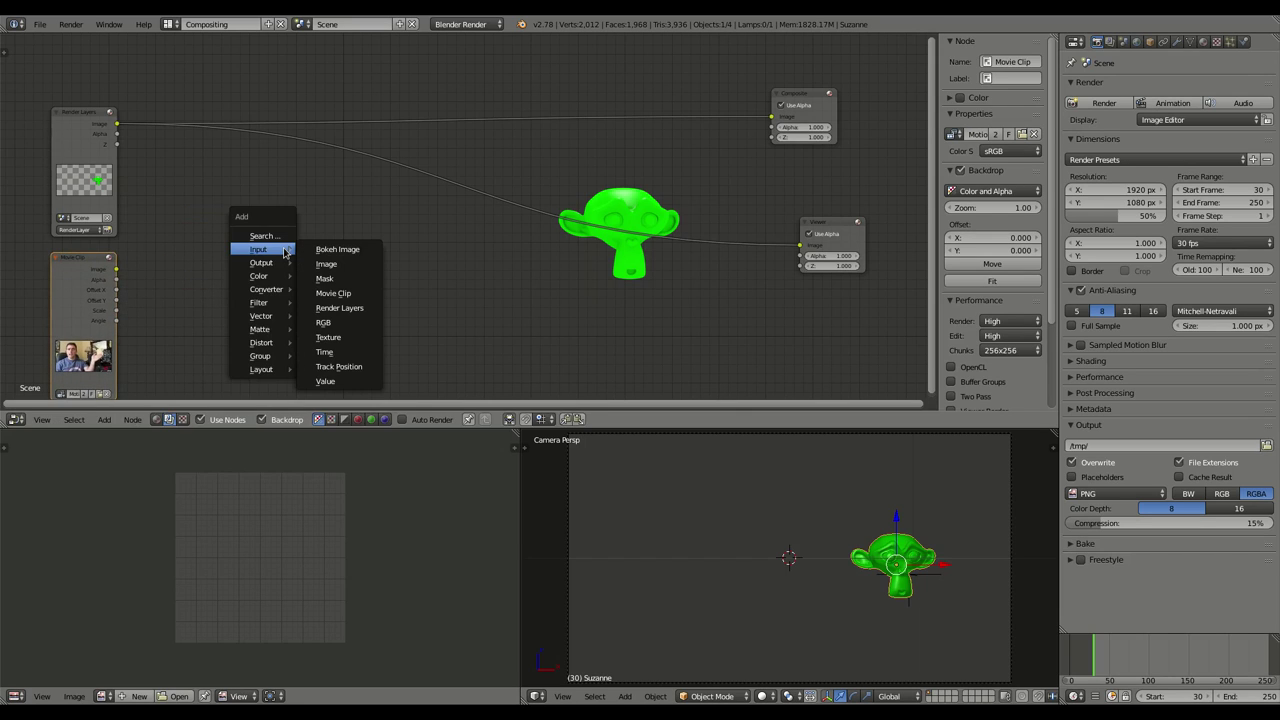
mouse_move(262, 276)
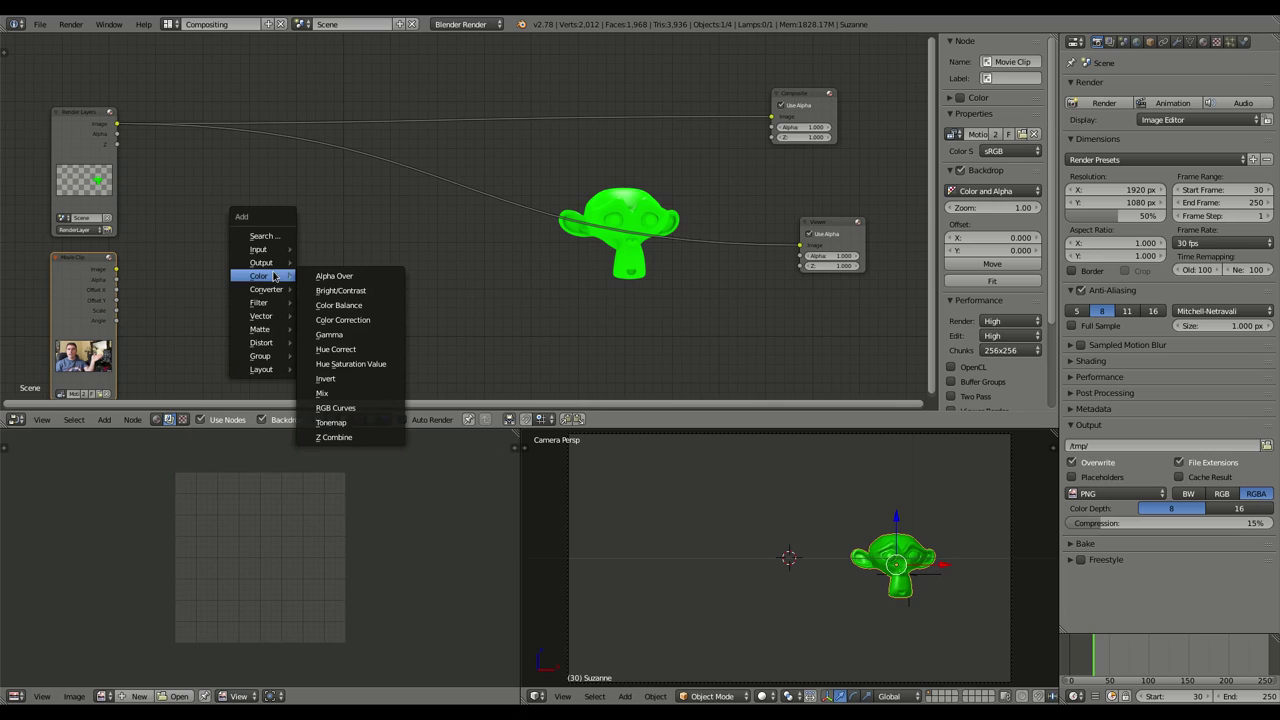
Insert an Alpha Over node into the Render Layers–Viewer link and connect the Movie Clip image to its Image input.
click(373, 276)
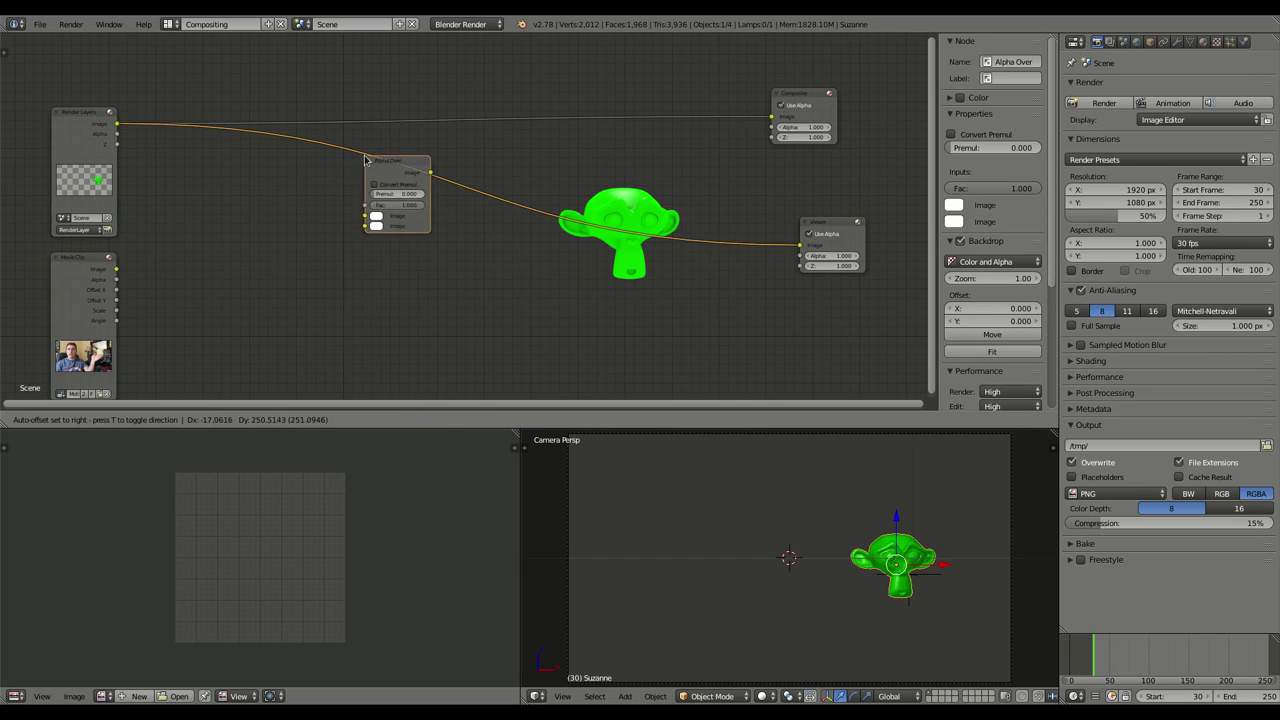
click(366, 153)
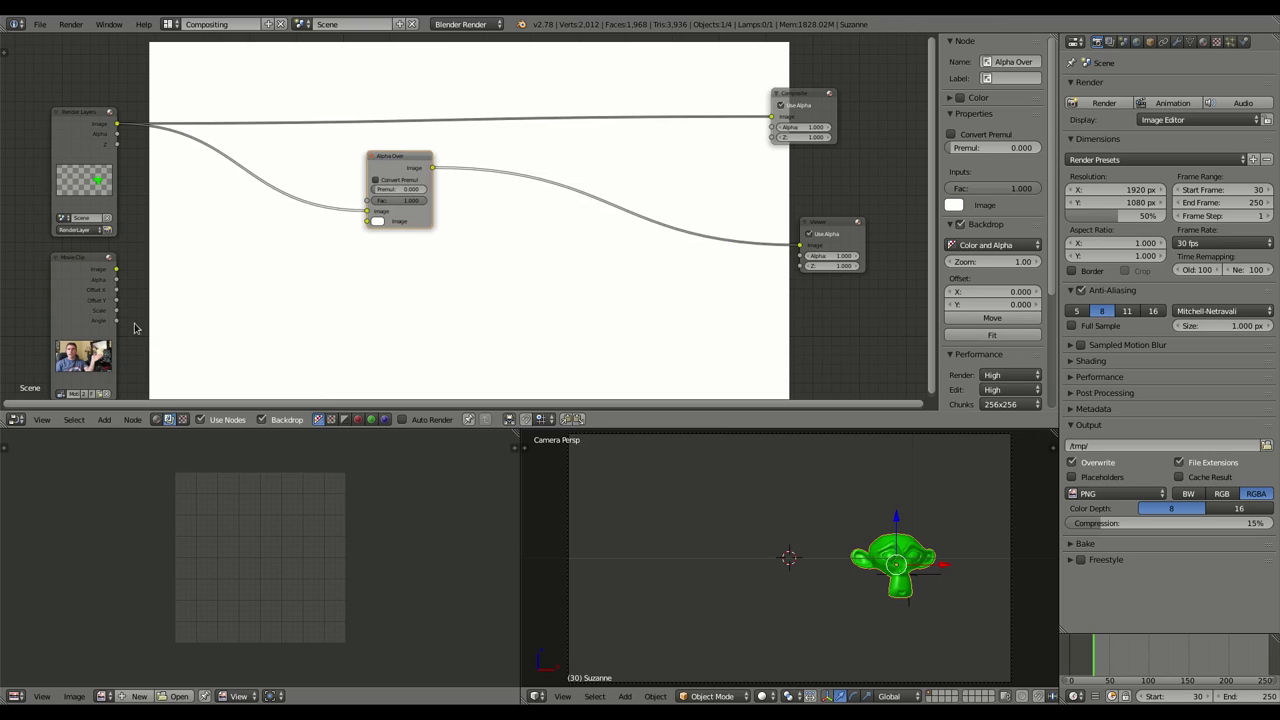
drag(116, 269, 368, 219)
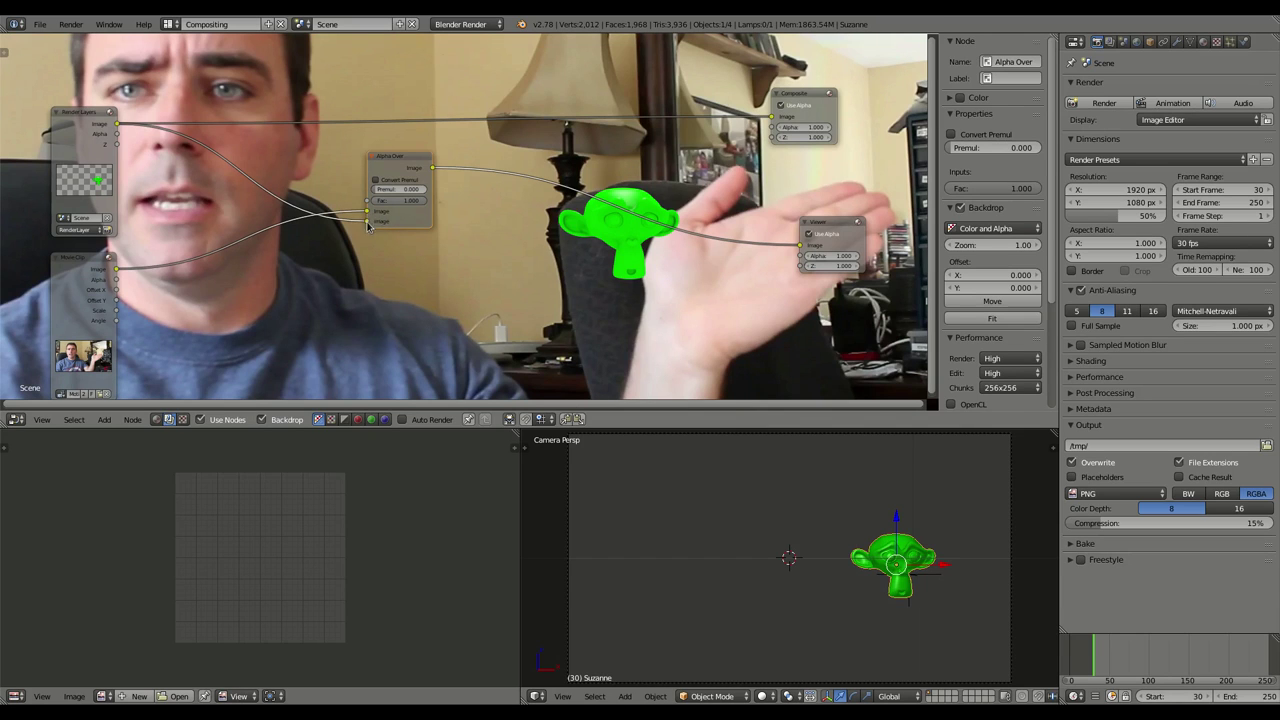
scroll(380, 228, up, 2)
scroll(352, 230, up, 1)
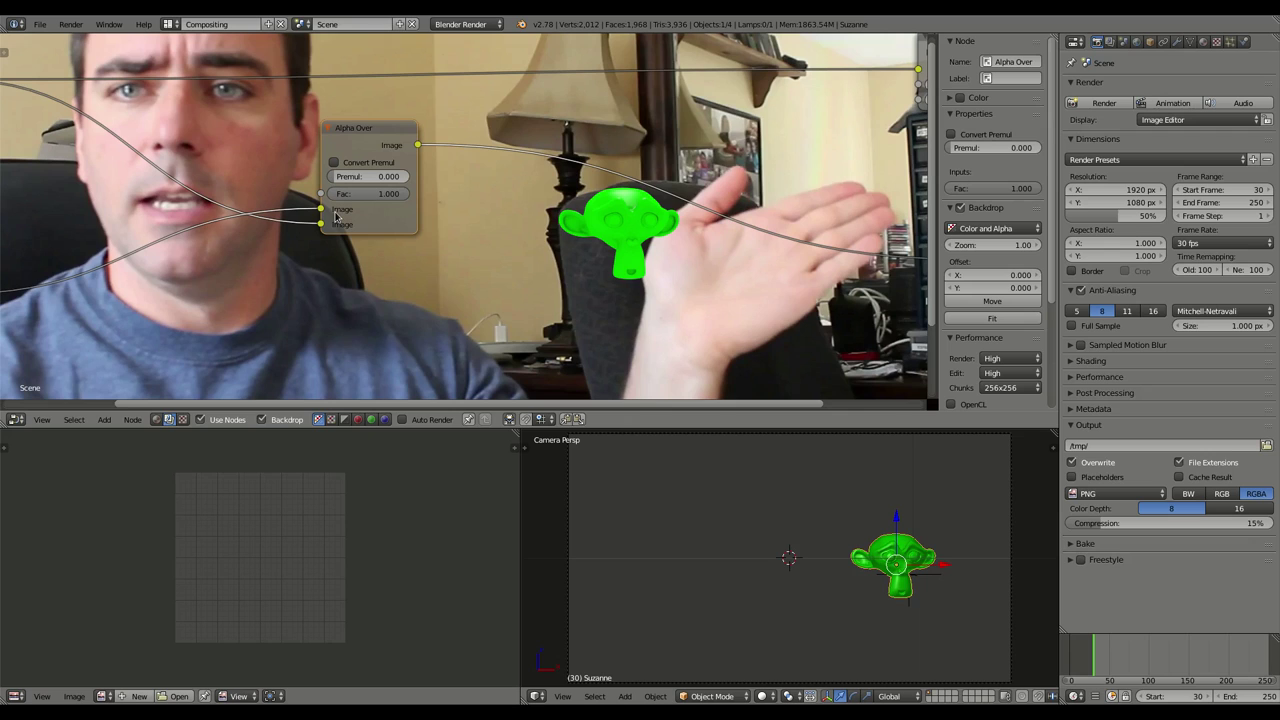
scroll(387, 255, down, 2)
scroll(387, 255, down, 1)
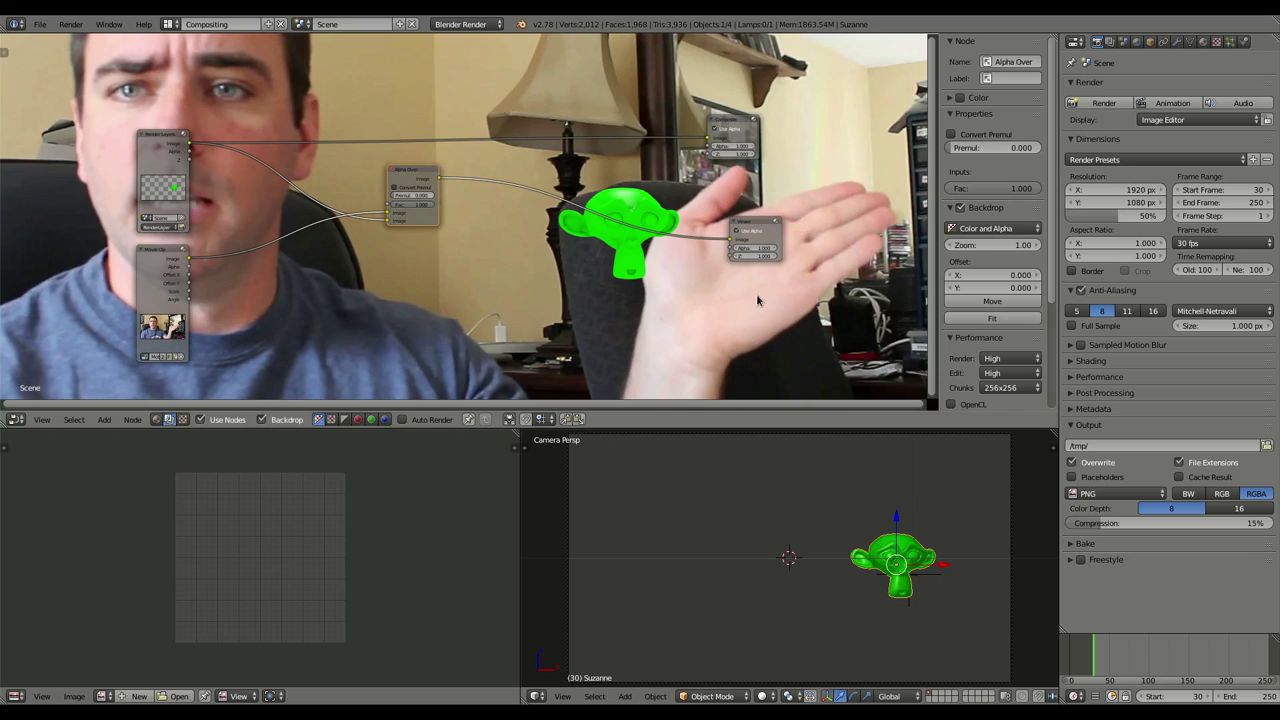
Shrink the backdrop and render a test frame at 100% resolution.
key(v)
key(v)
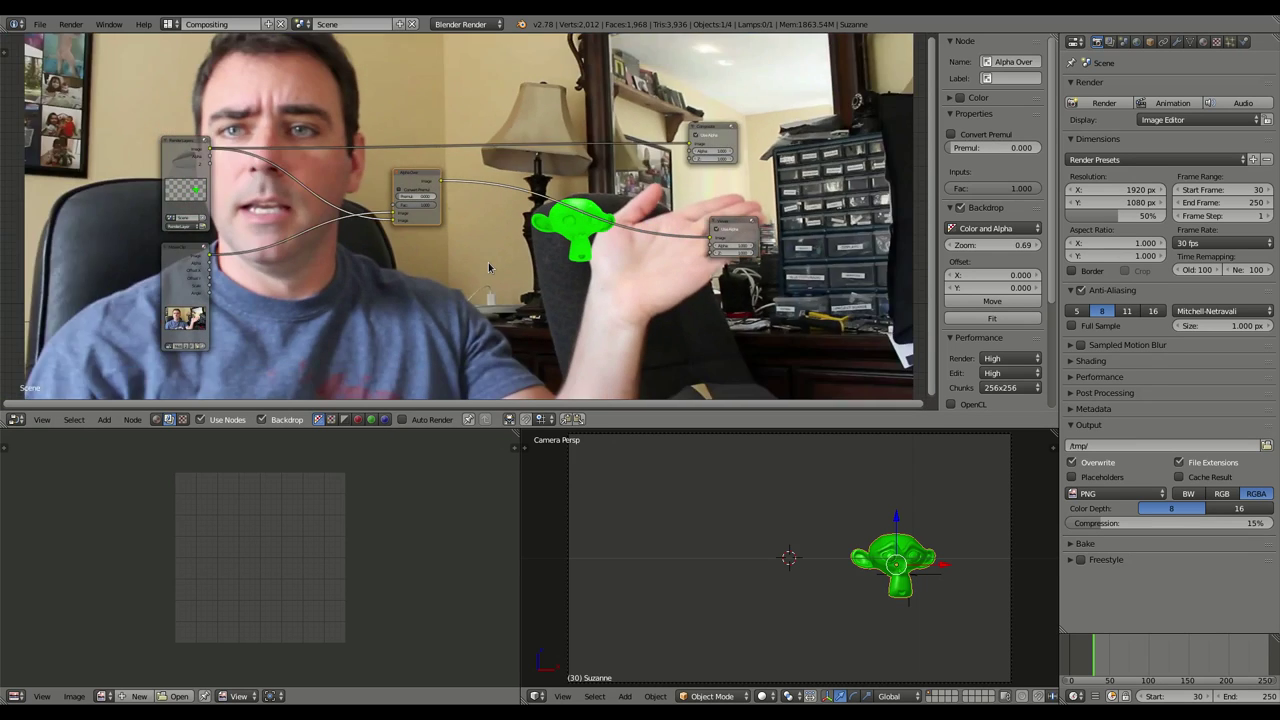
key(v)
key(v)
key(v)
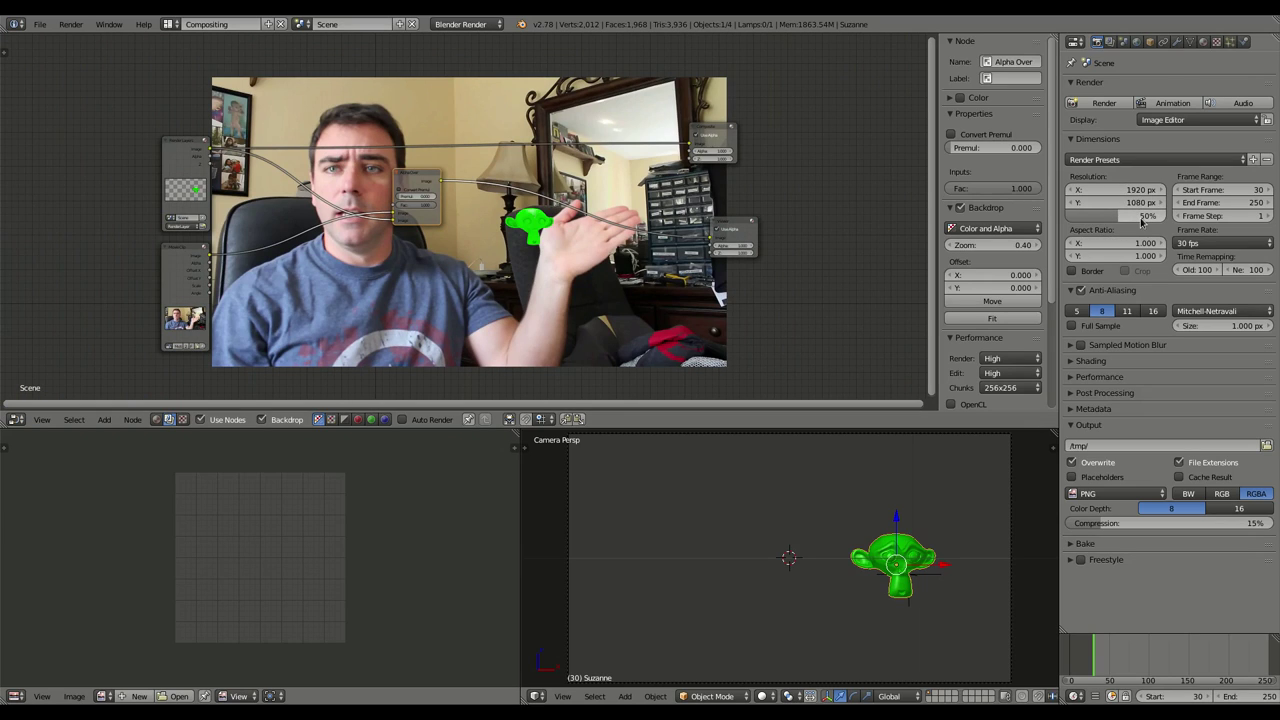
click(1141, 216)
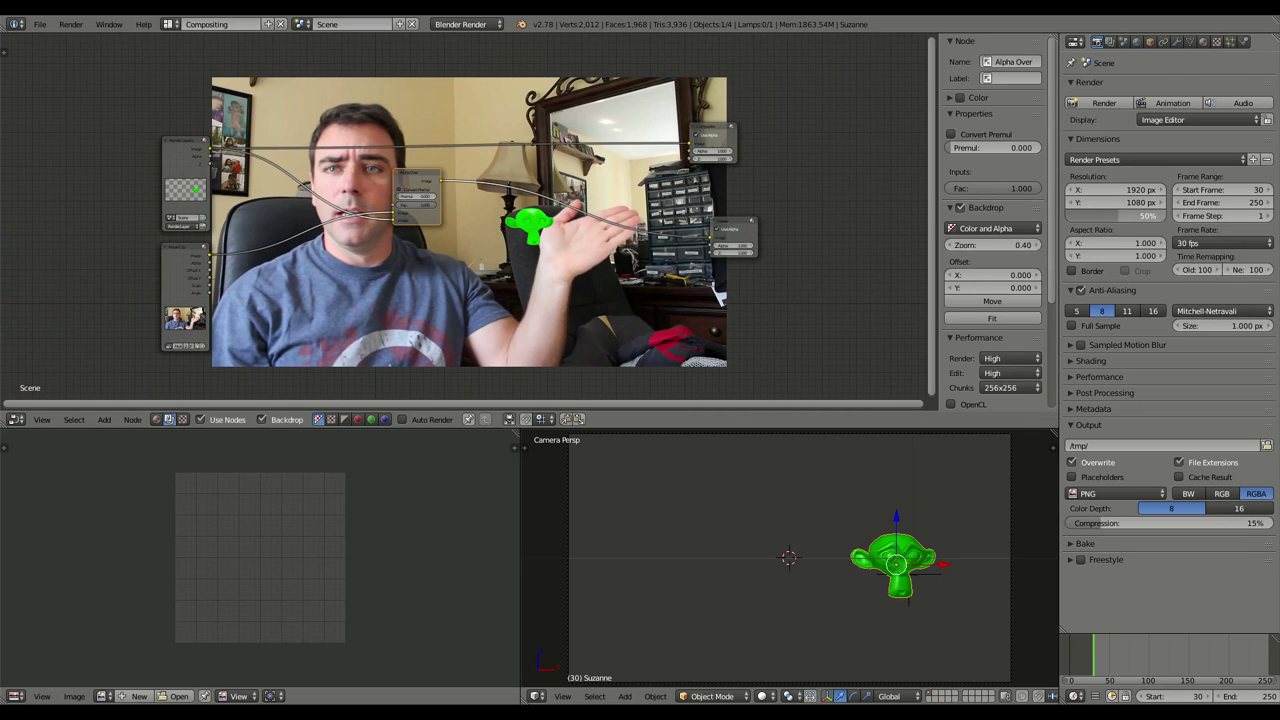
text(100)
key(Return)
key(F12)
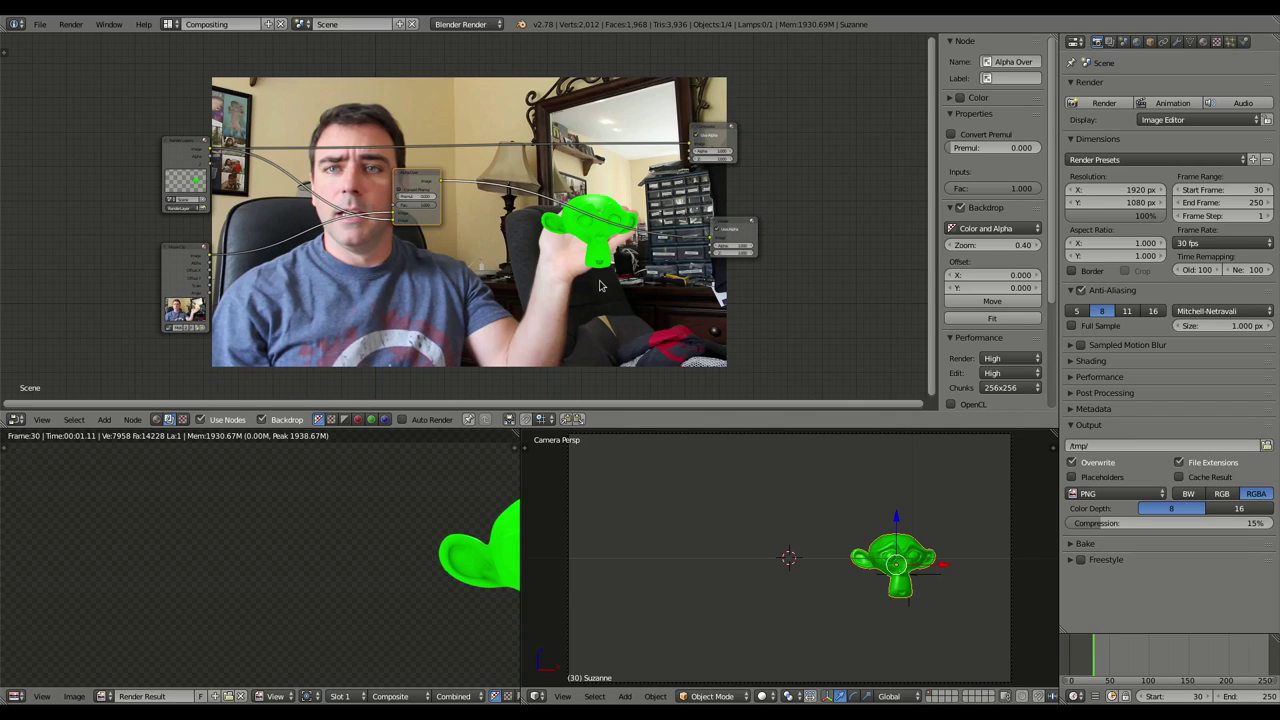
Re-render at 25% resolution and link the Alpha Over output to the Composite node.
click(1111, 216)
text(25)
key(Return)
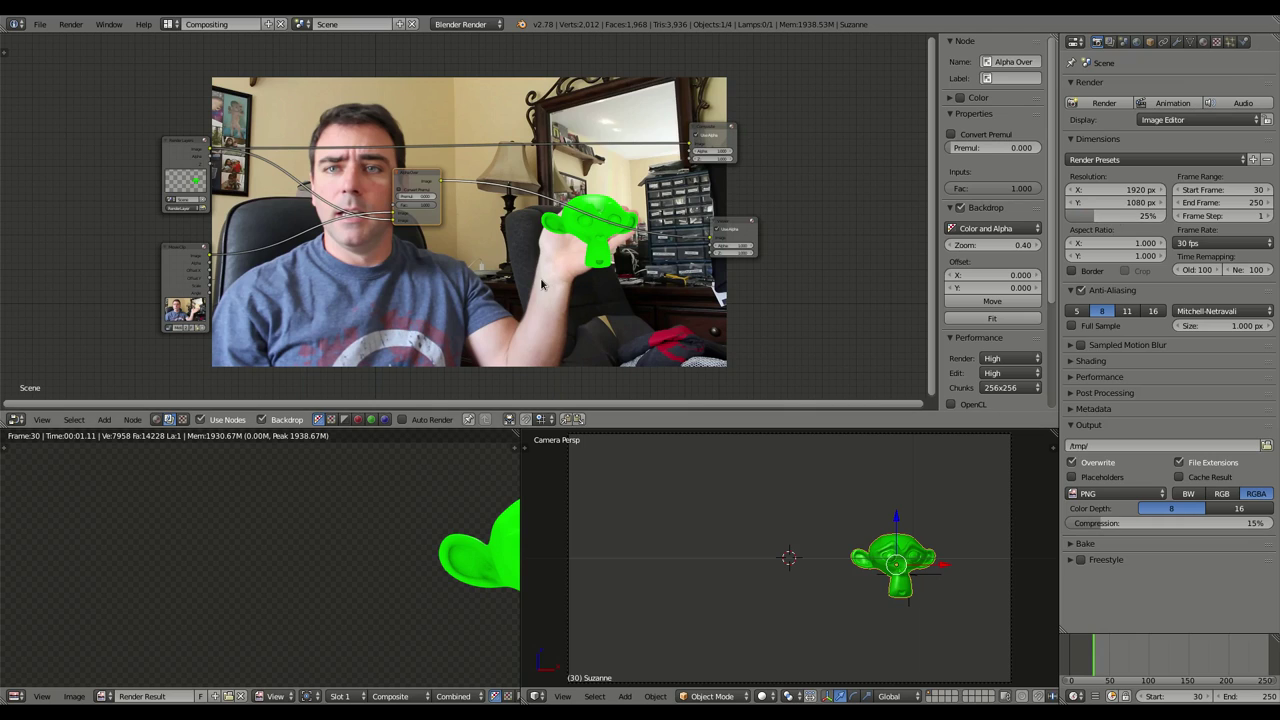
key(F12)
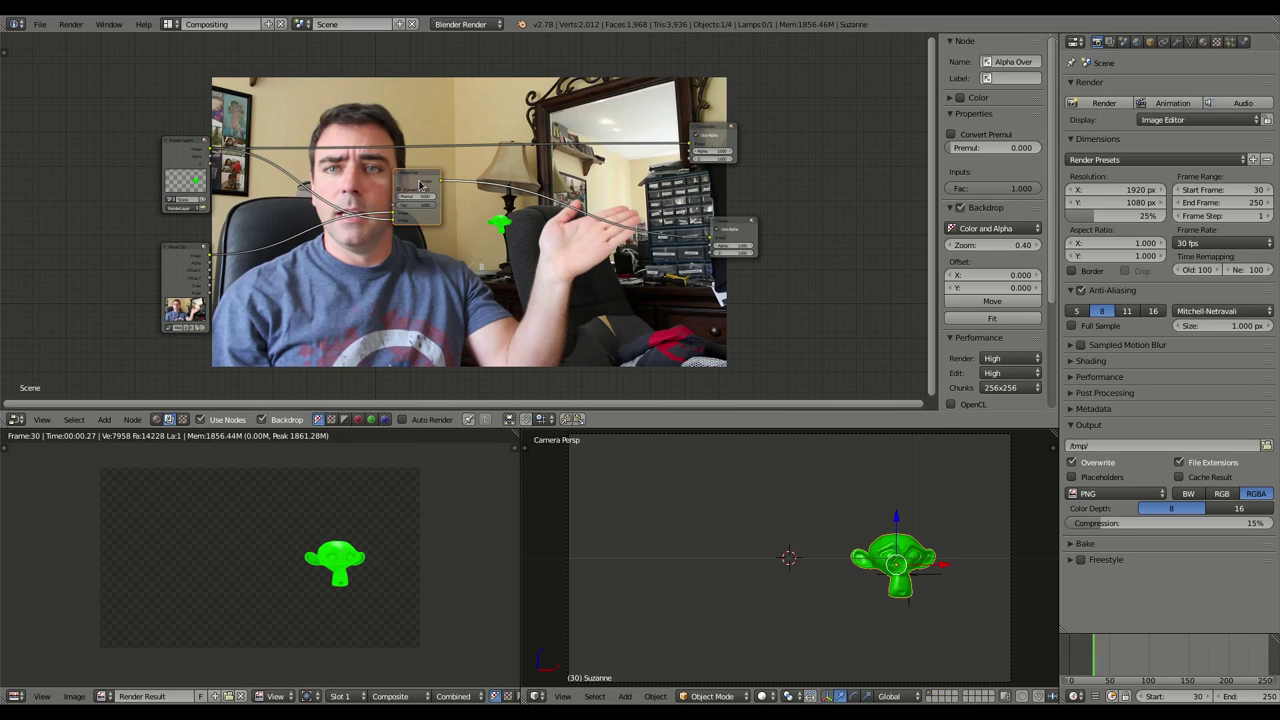
key(Home)
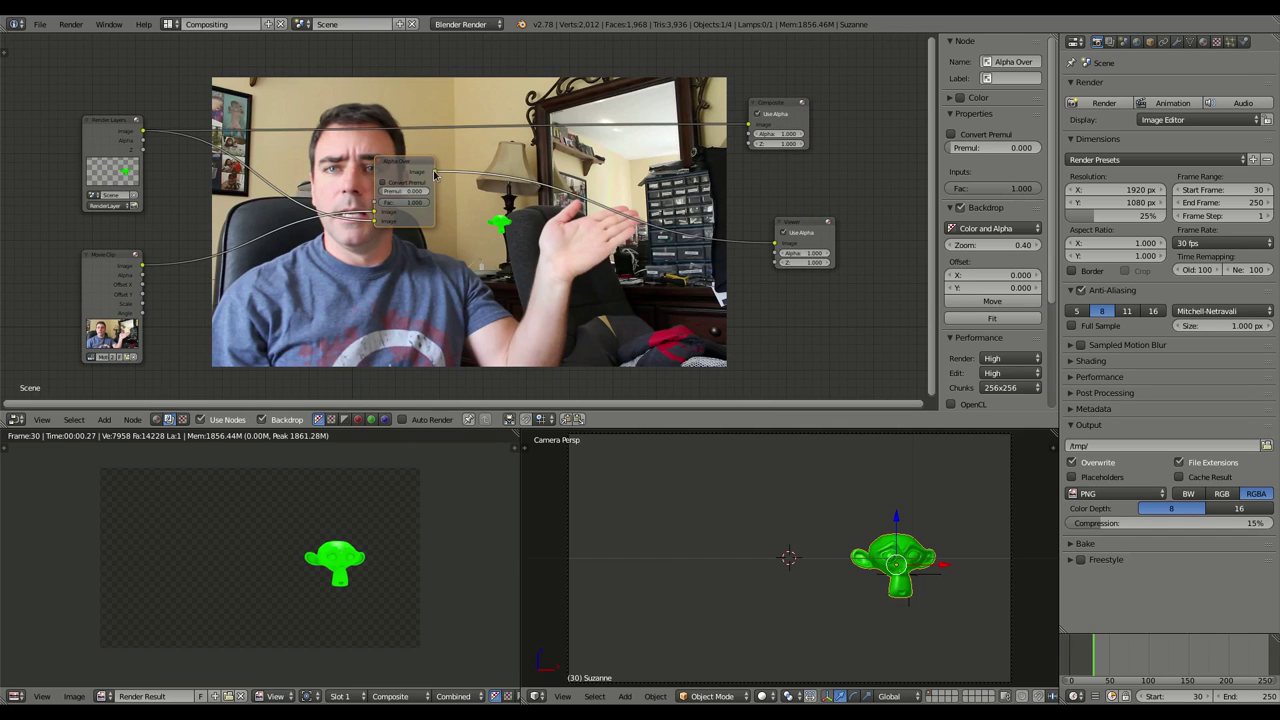
drag(434, 172, 751, 124)
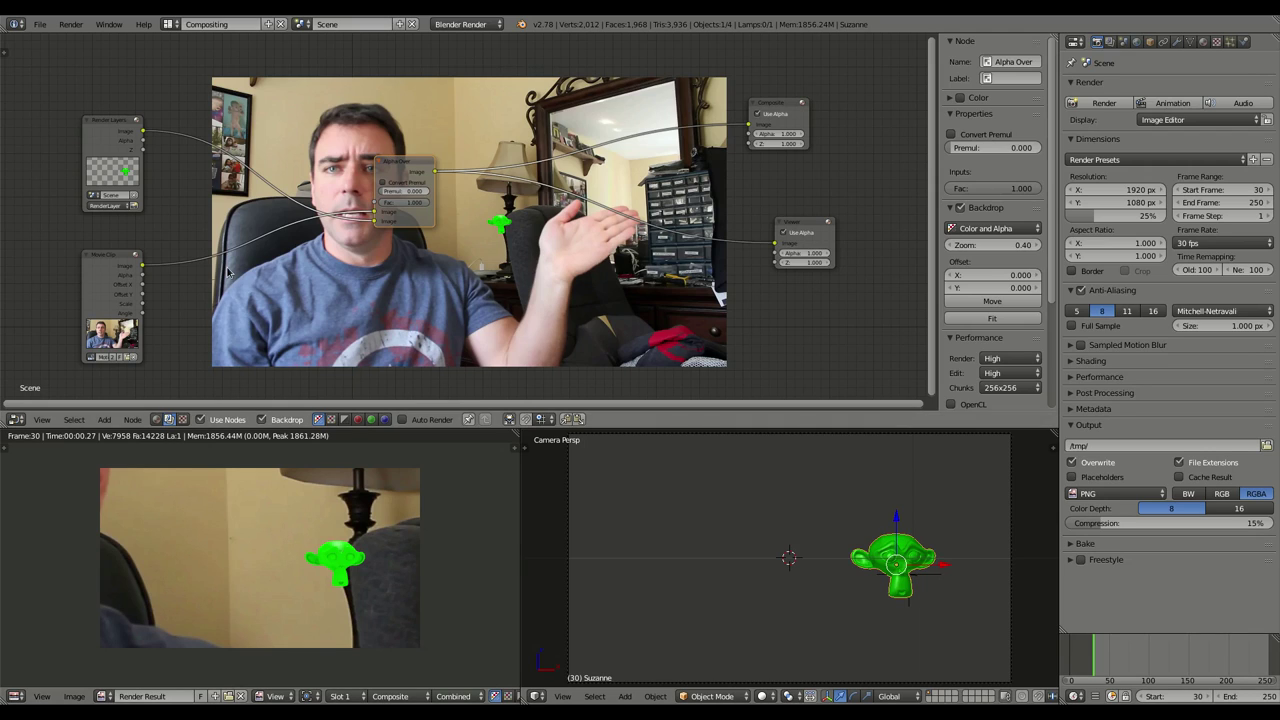
Insert a Scale node set to Render Size on the Movie Clip link and set resolution to 47%.
key(shift+a)
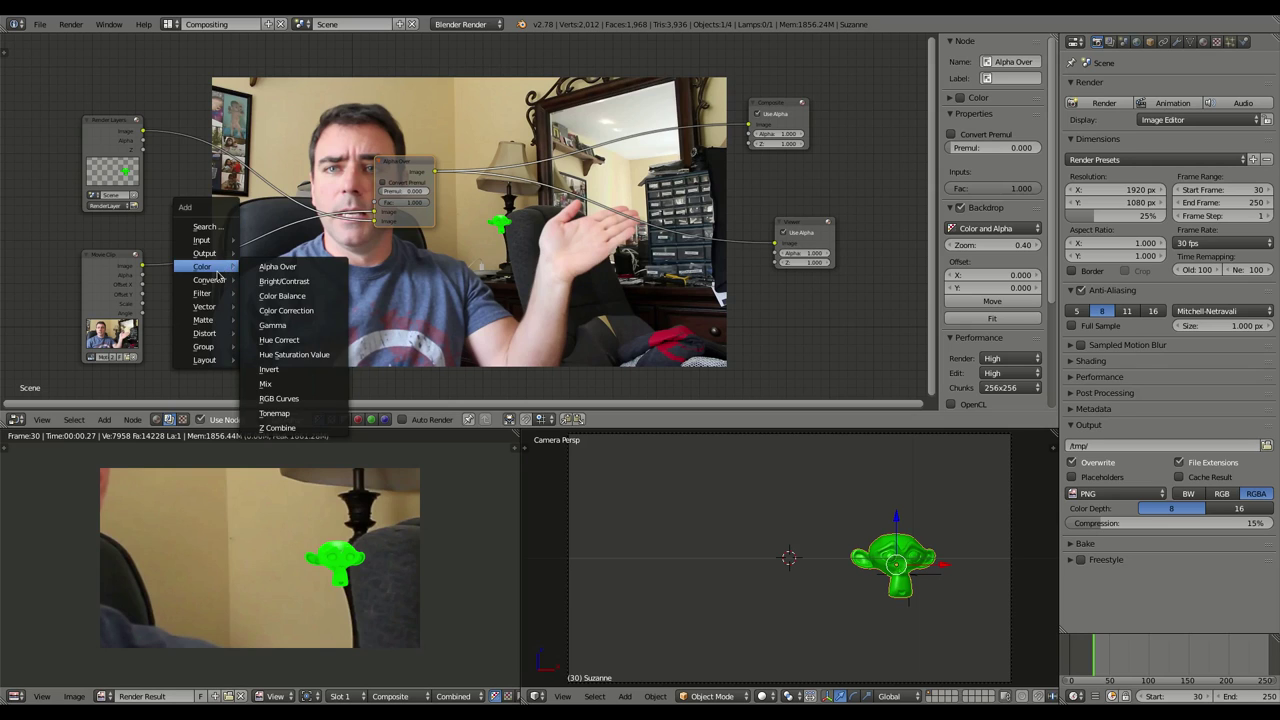
mouse_move(205, 333)
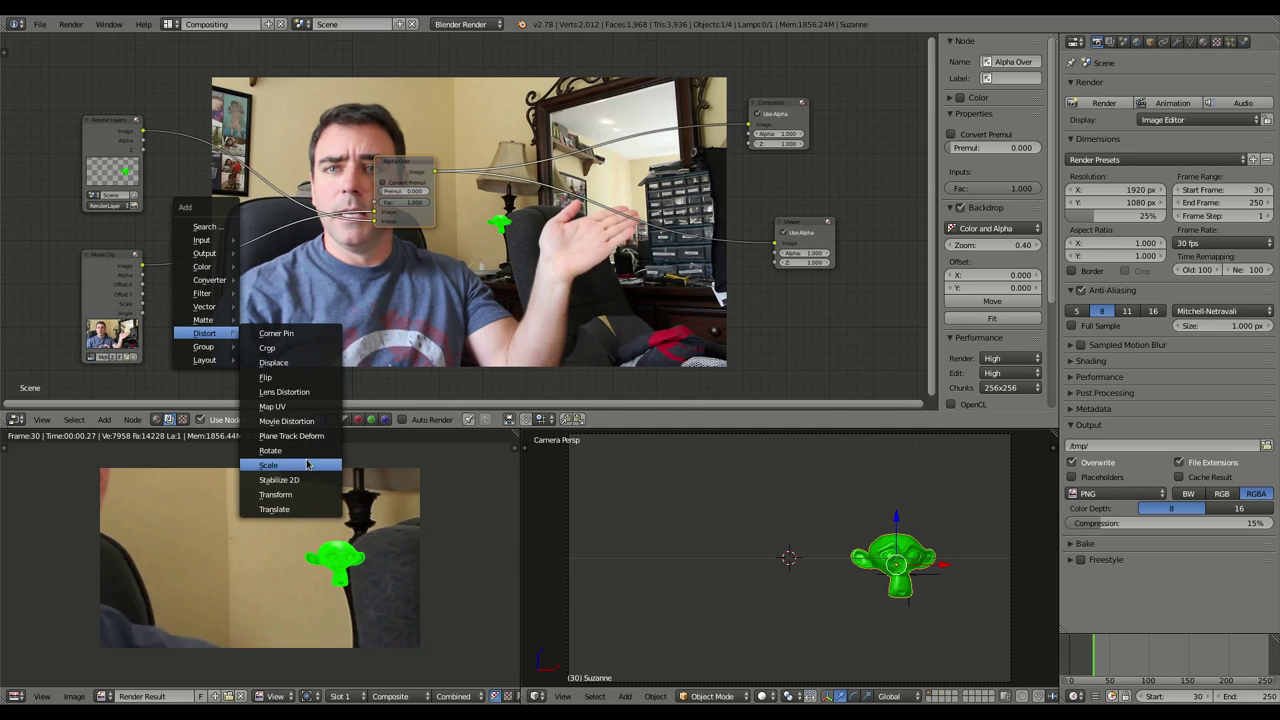
click(320, 465)
click(193, 232)
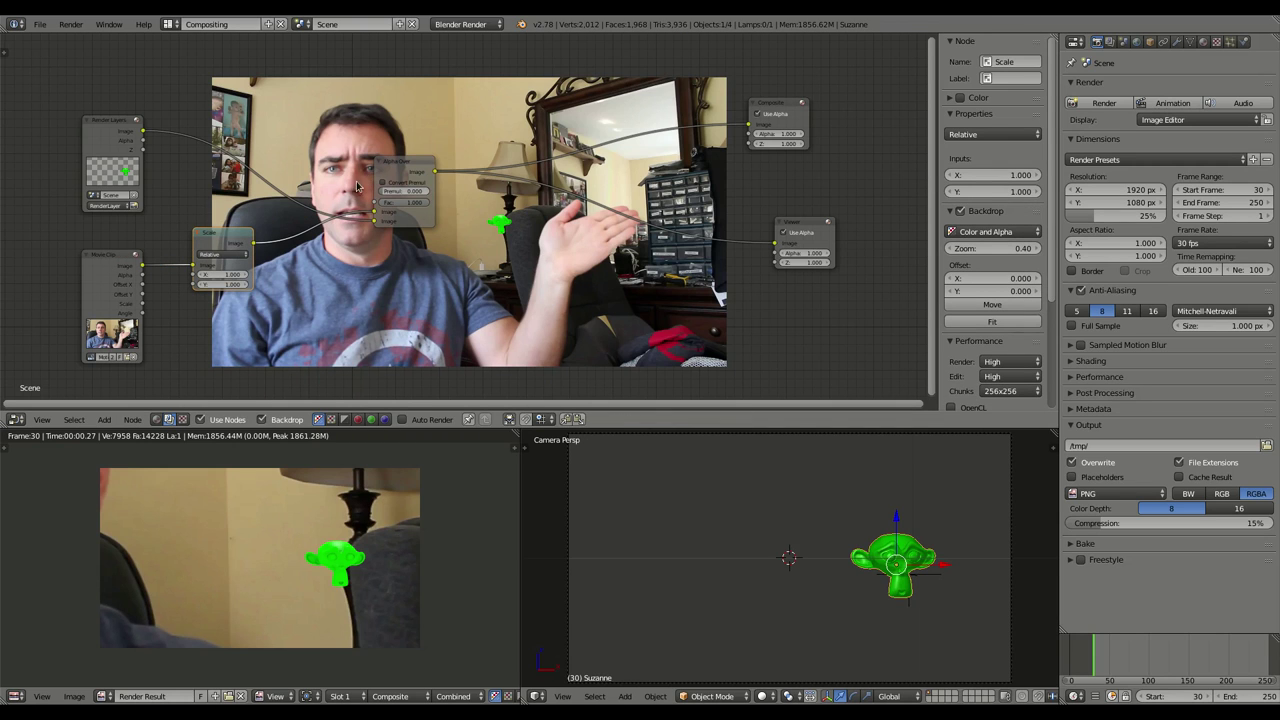
scroll(193, 293, up, 2)
scroll(193, 293, up, 1)
middle_drag(145, 290, 275, 253)
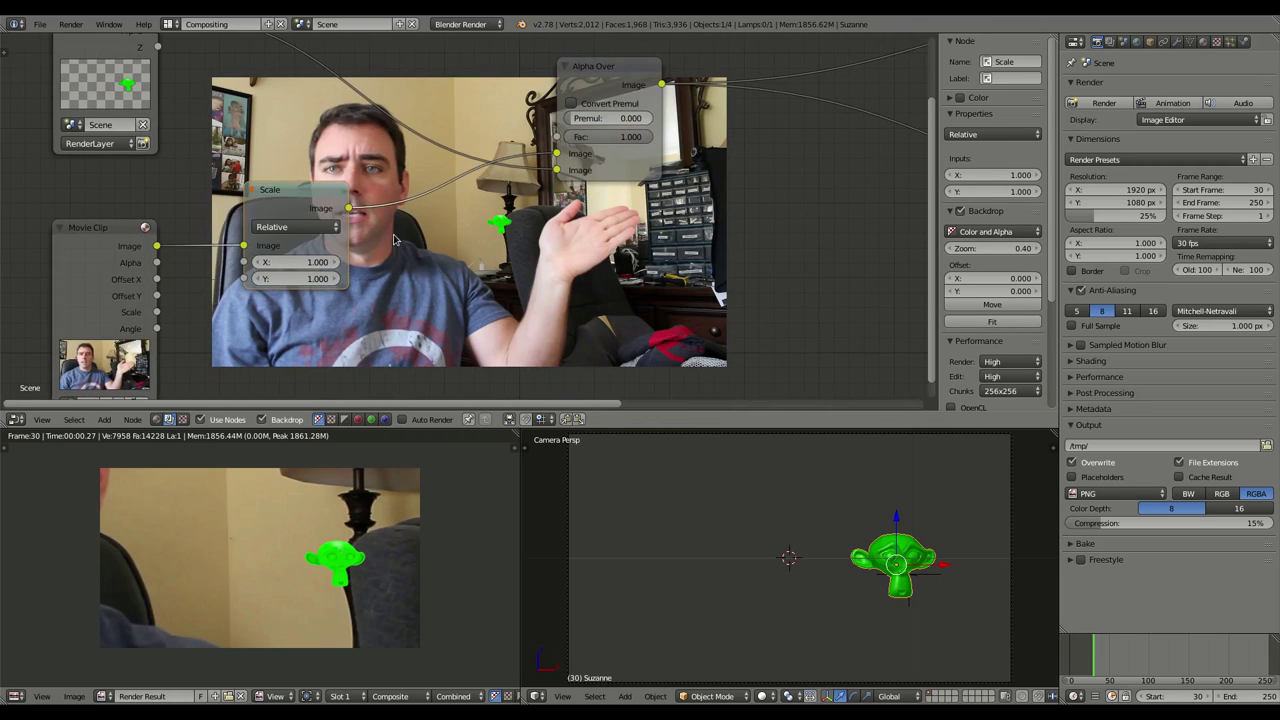
click(326, 229)
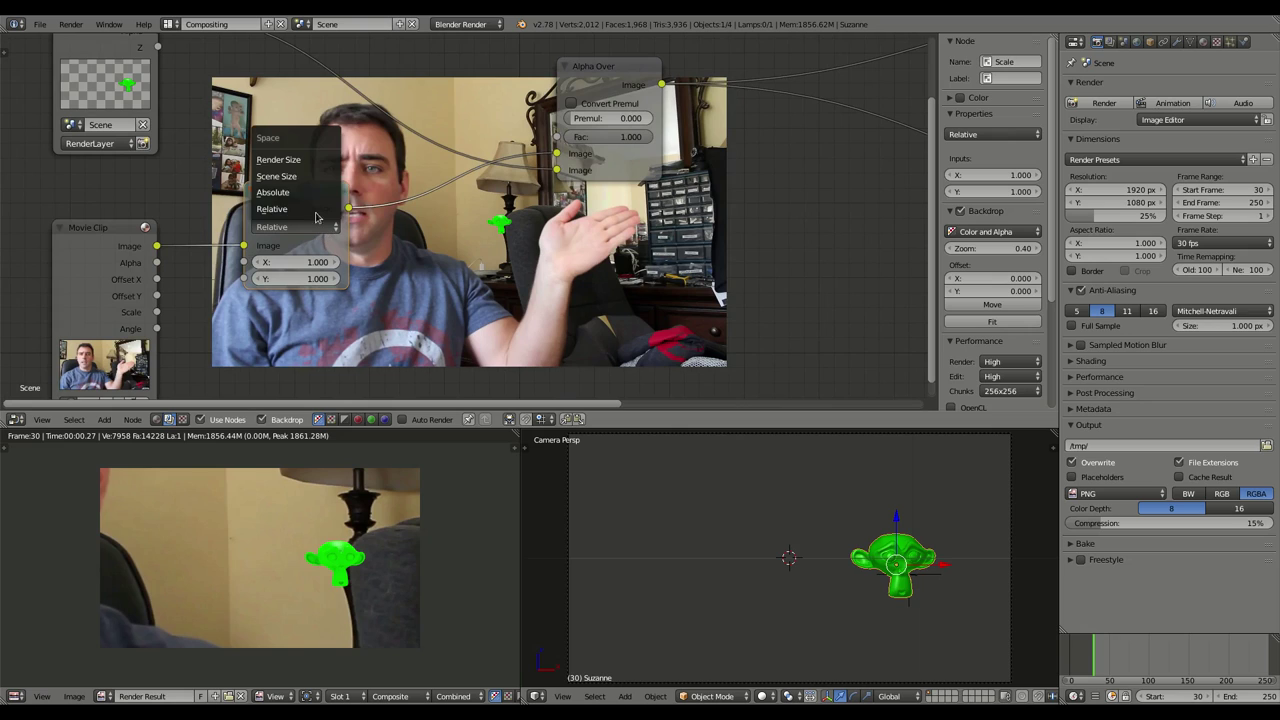
click(307, 162)
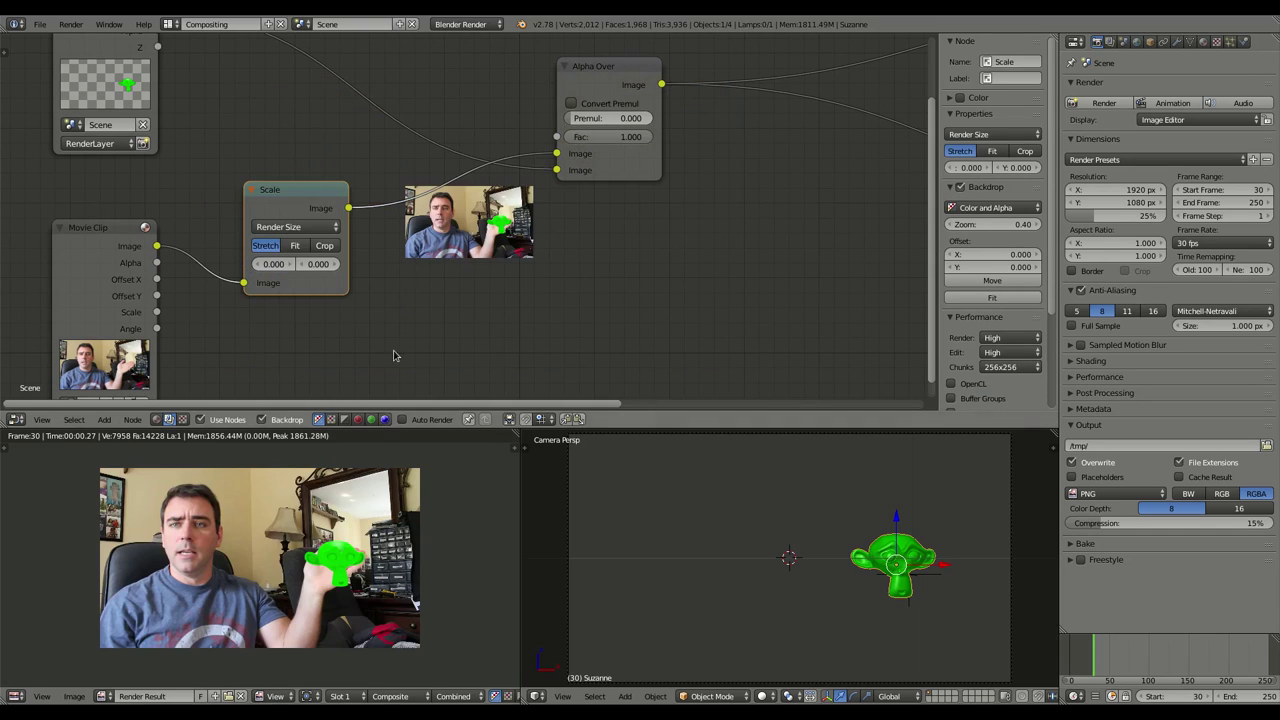
drag(1098, 216, 1116, 219)
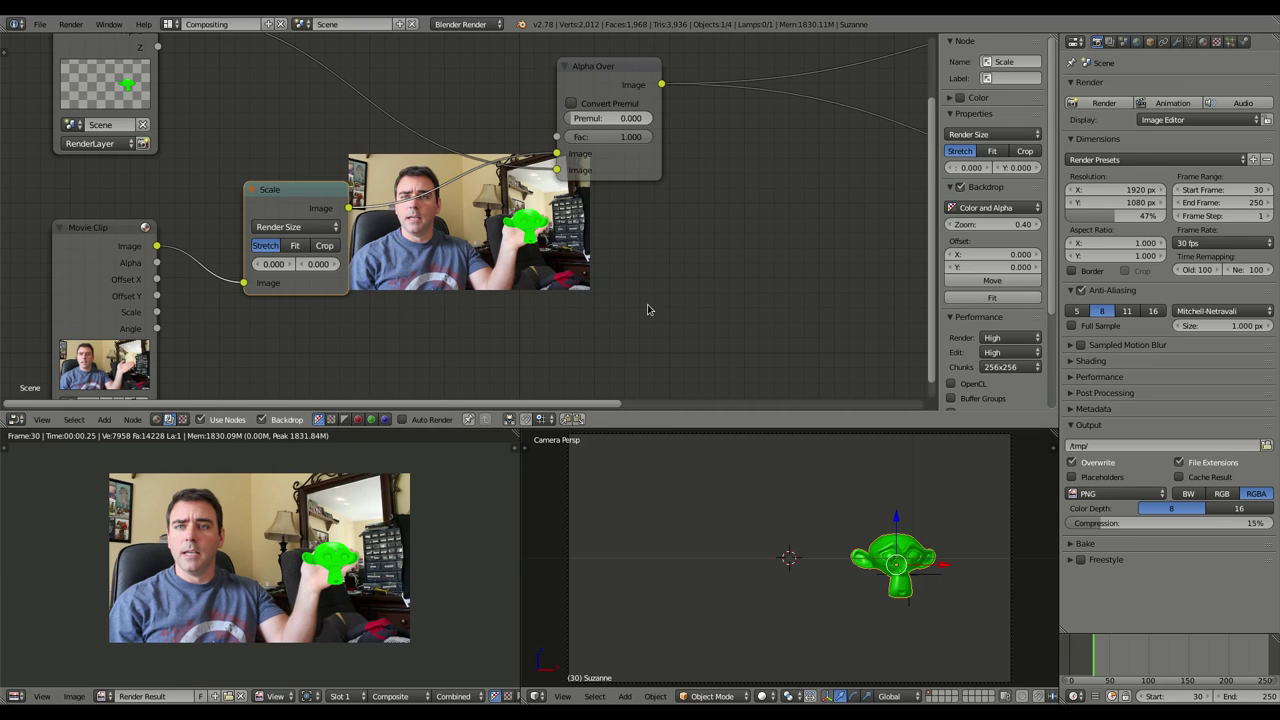
middle_drag(668, 297, 569, 262)
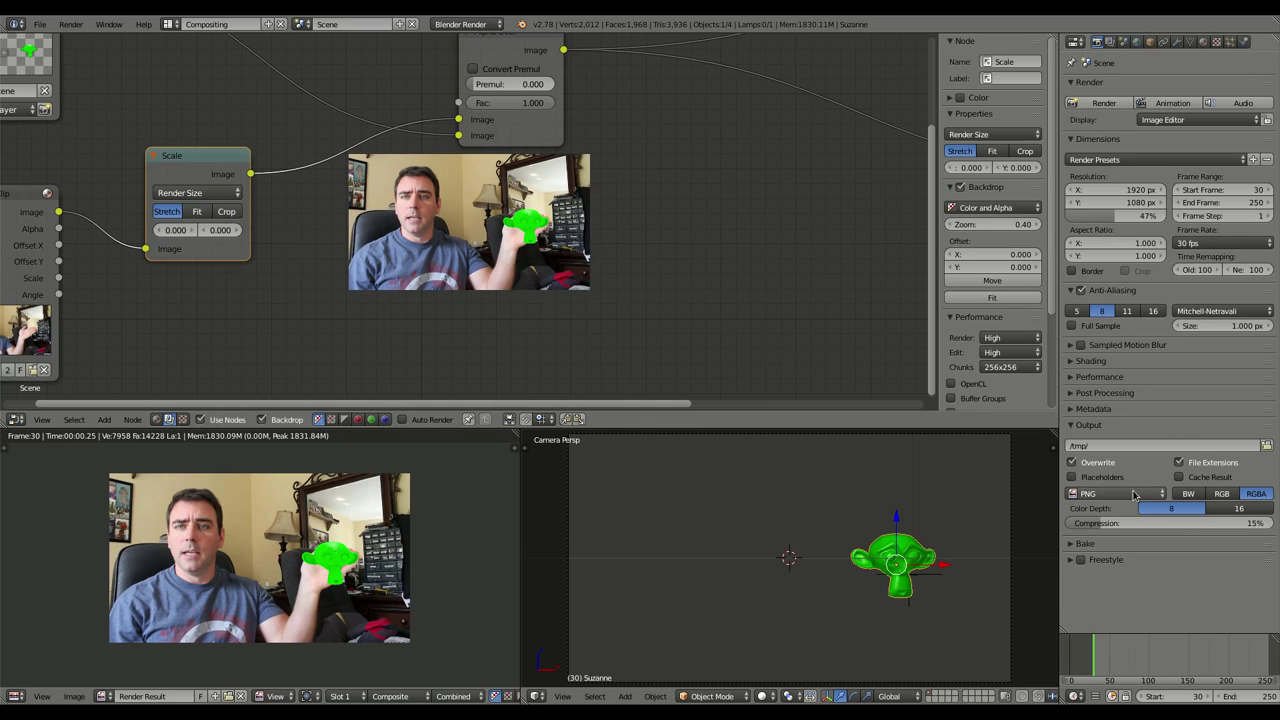
Set the output format to Xvid with the Xvid encoding preset at 100% resolution.
click(1130, 494)
click(1117, 481)
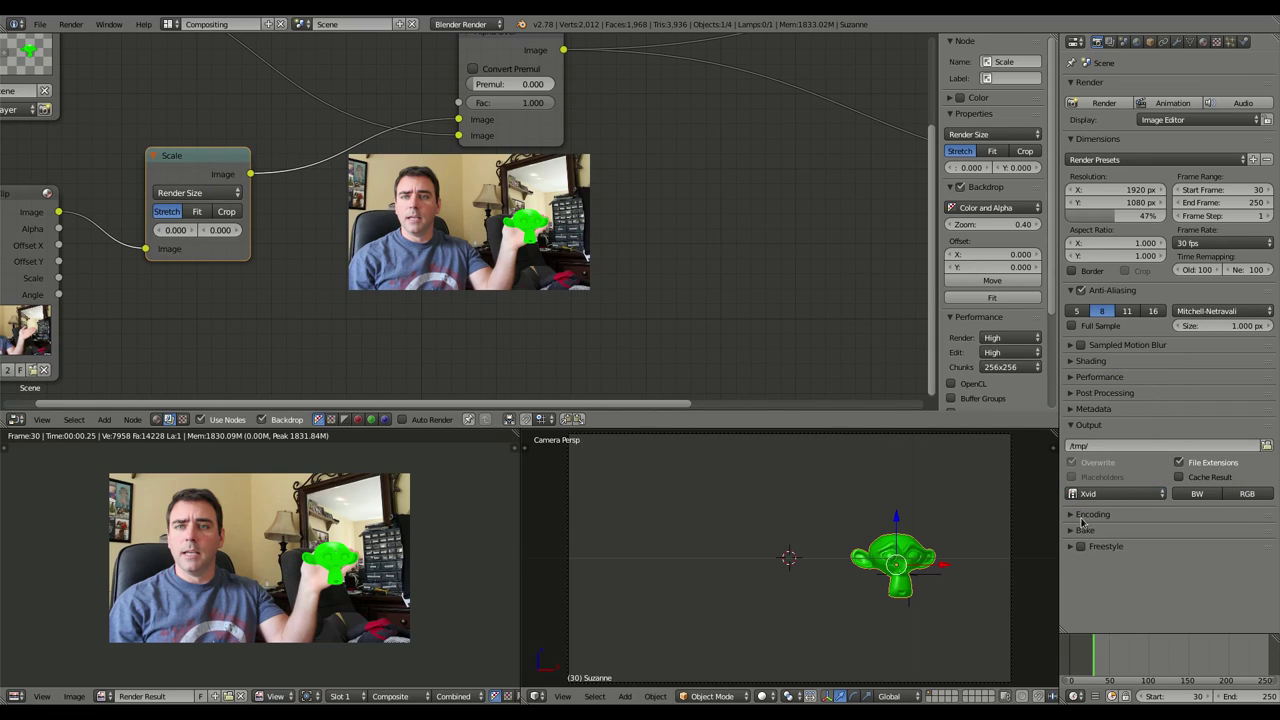
click(1104, 537)
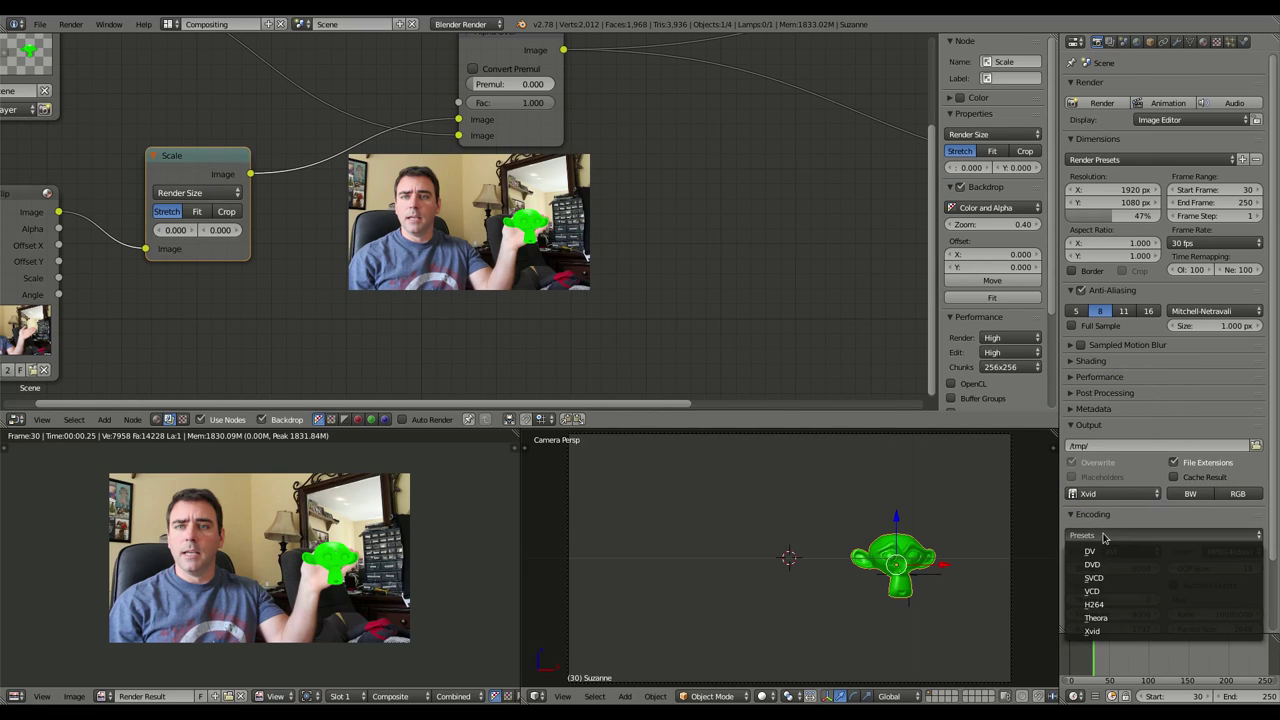
click(1120, 631)
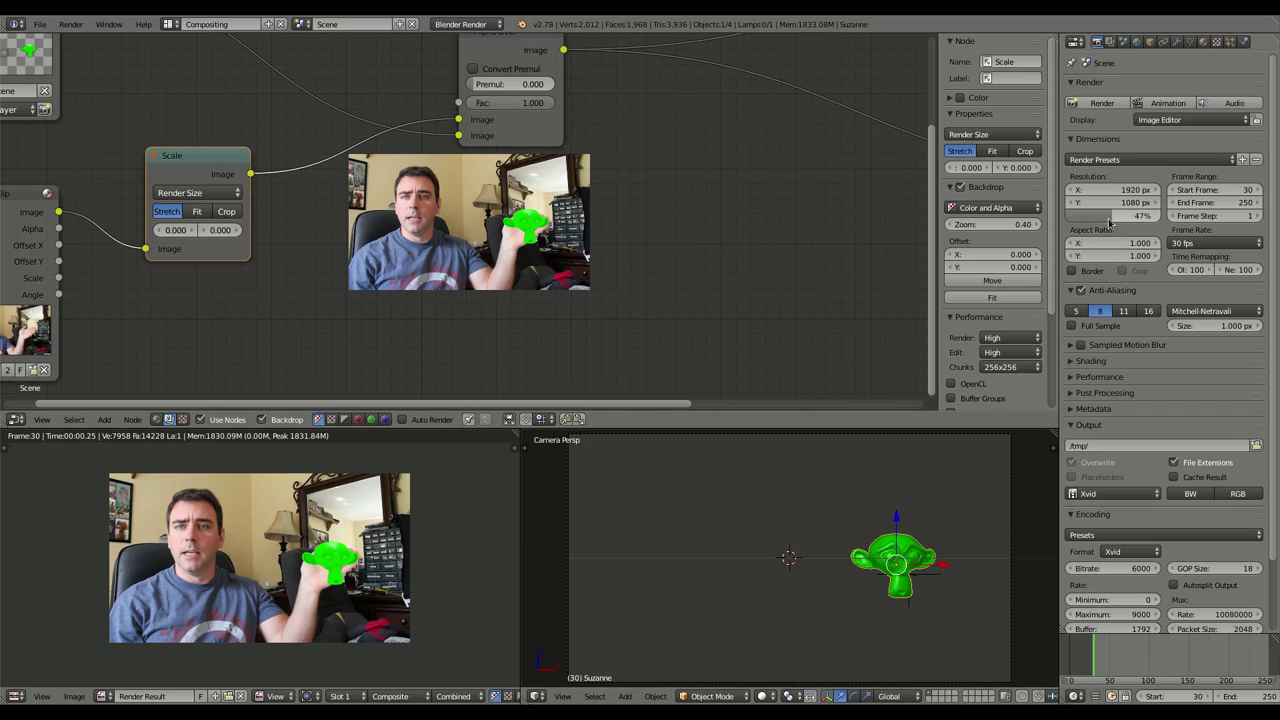
drag(1112, 222, 1162, 218)
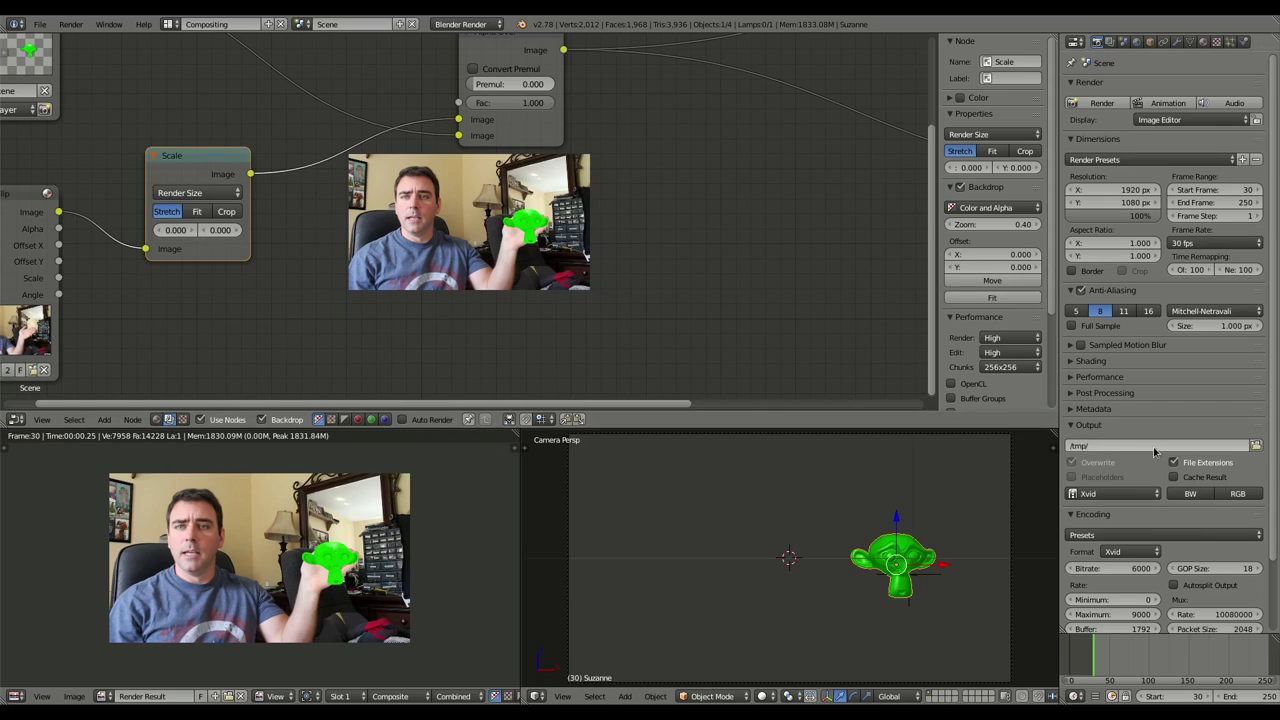
Set the output path to /tmp/Monkey Tracking.
click(1256, 446)
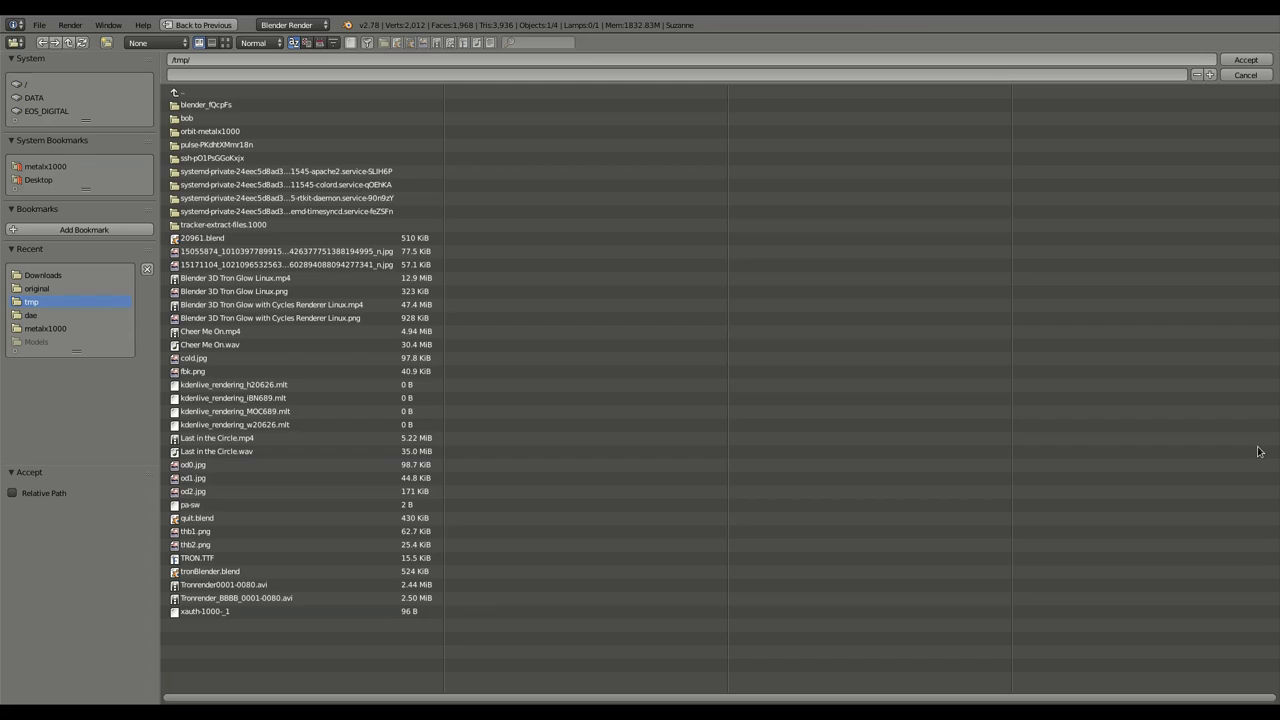
click(278, 70)
text(Monkey Tracking)
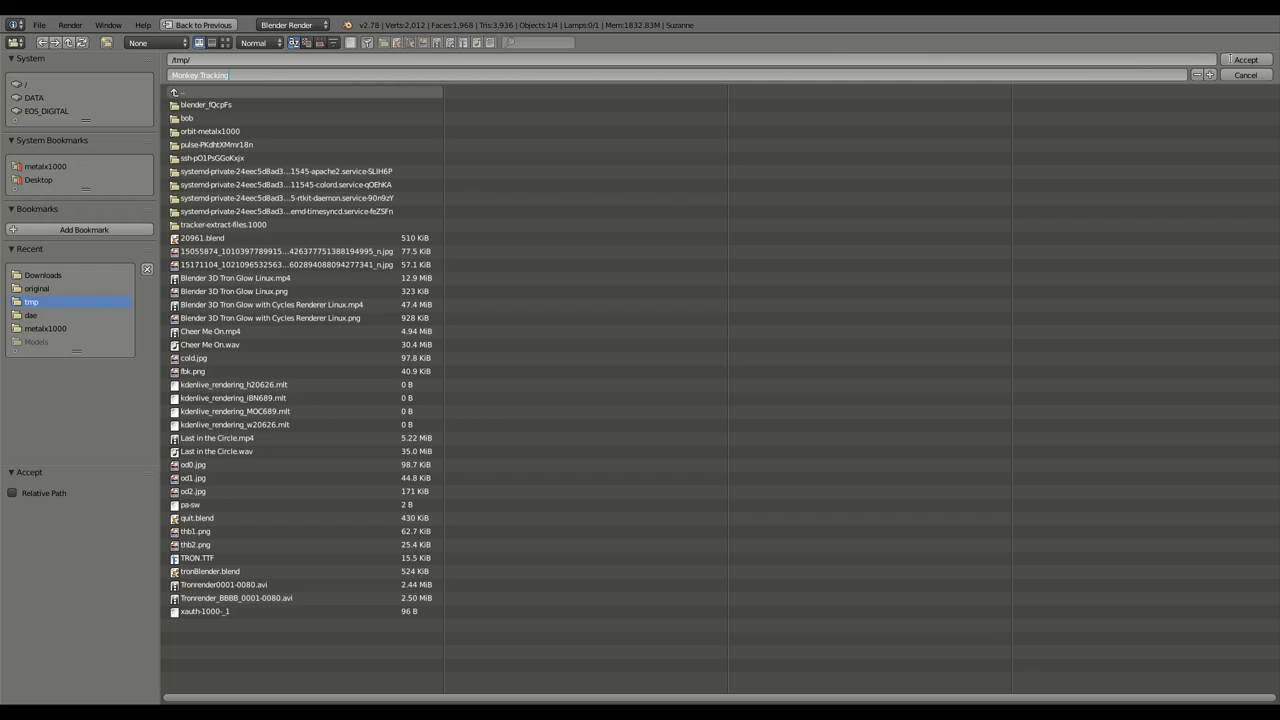
click(1240, 61)
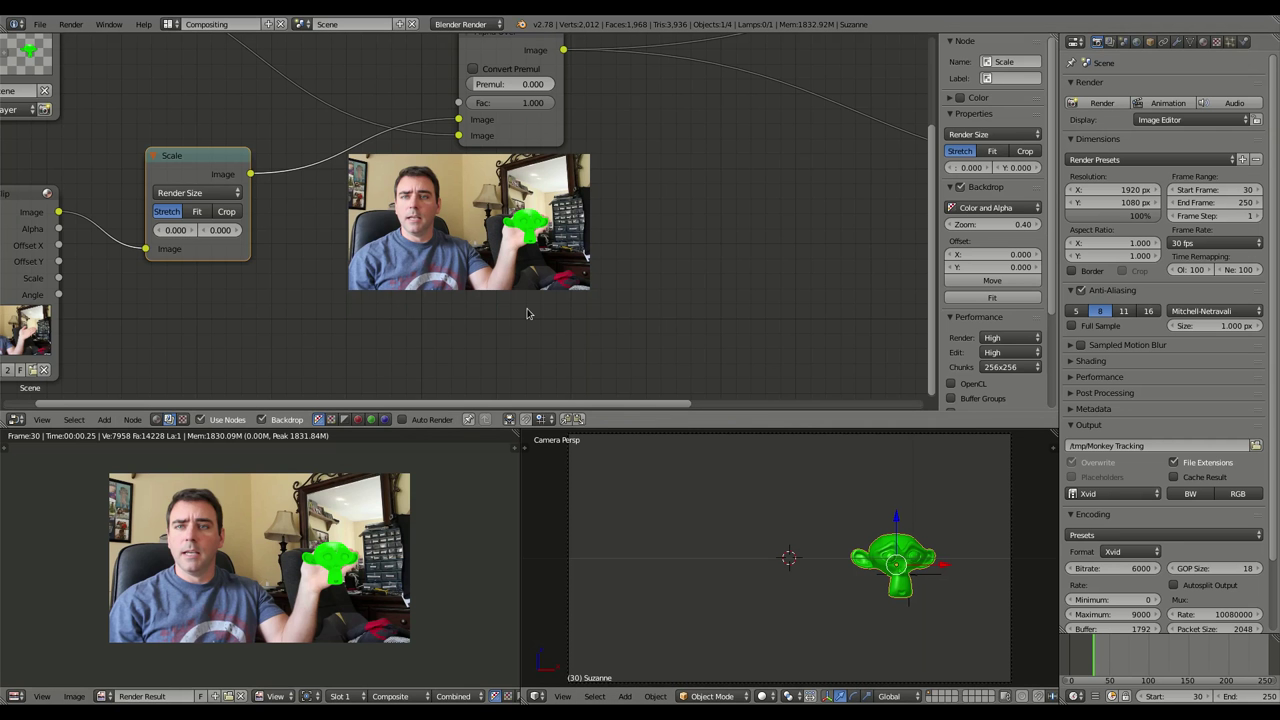
Render the full animation to video and open the Audio Codec dropdown.
click(1168, 103)
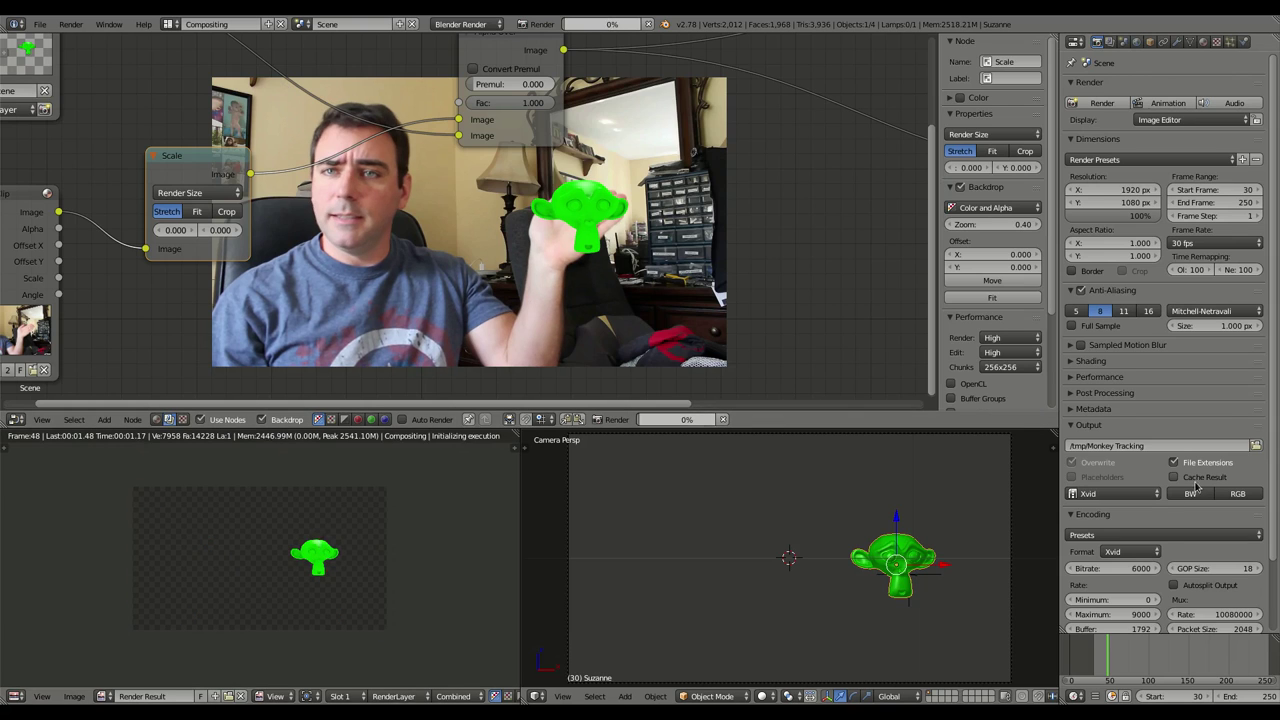
scroll(1137, 510, down, 2)
scroll(1137, 510, down, 2)
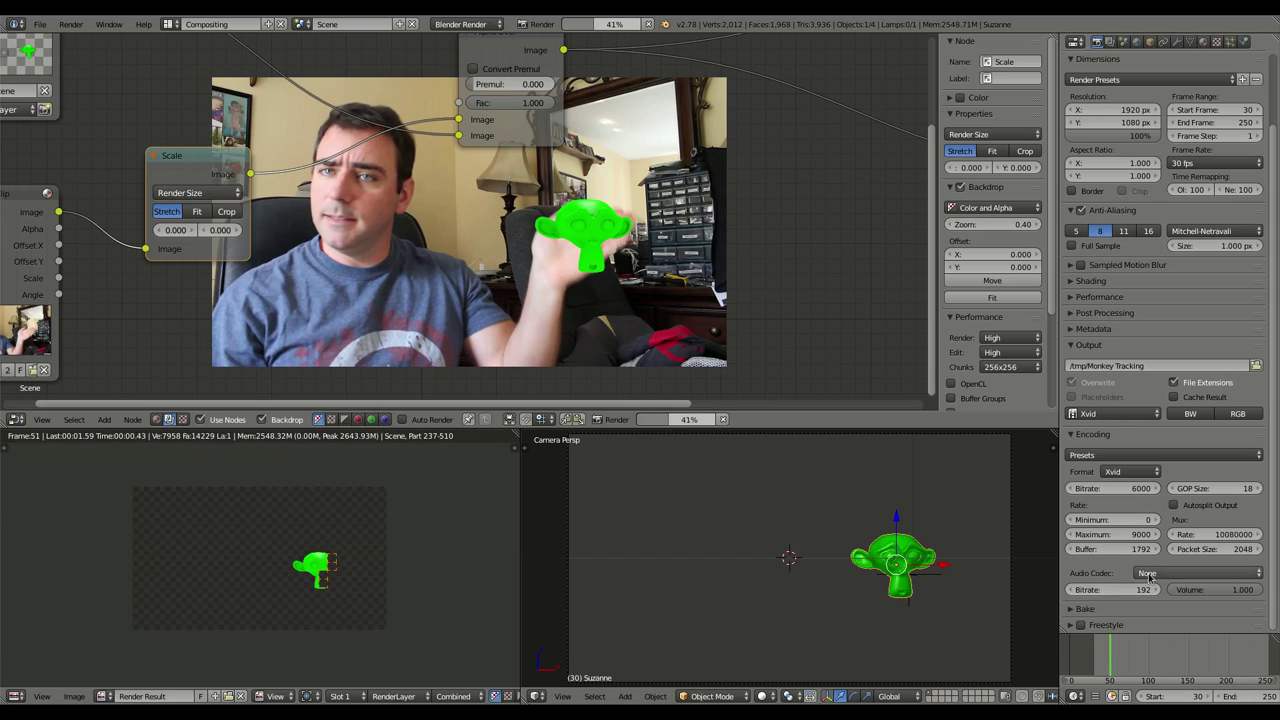
click(1160, 573)
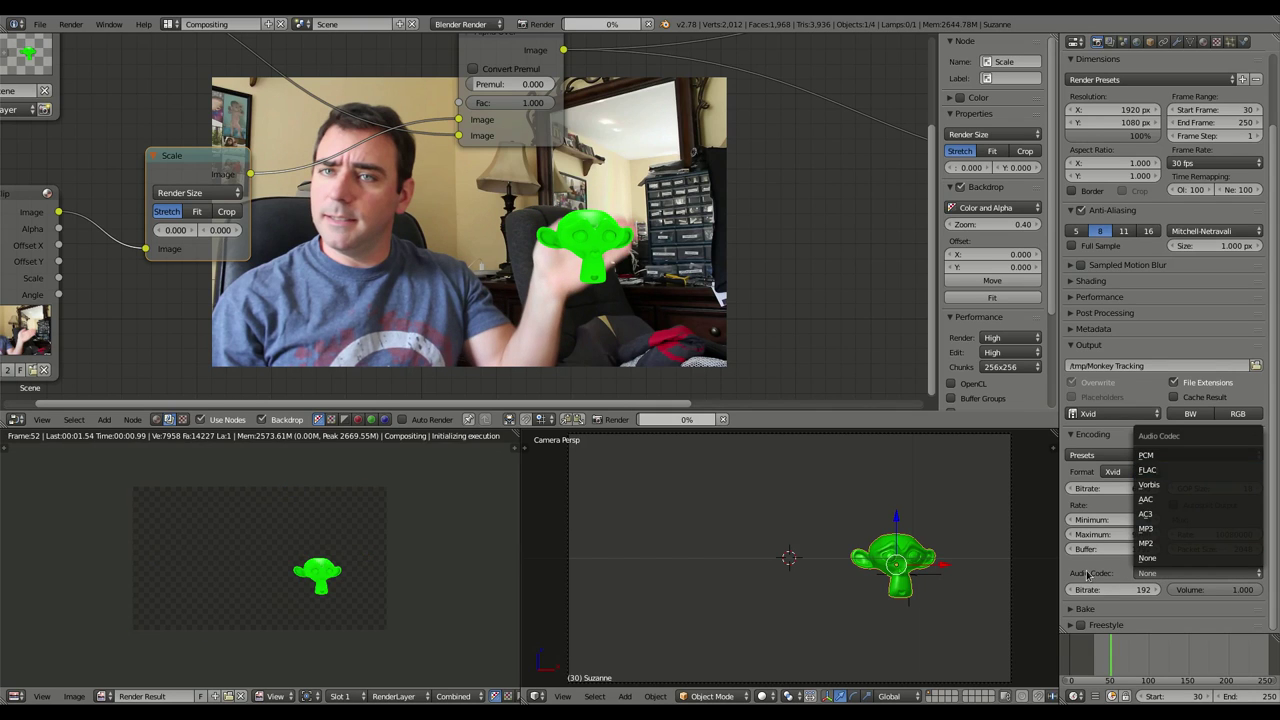